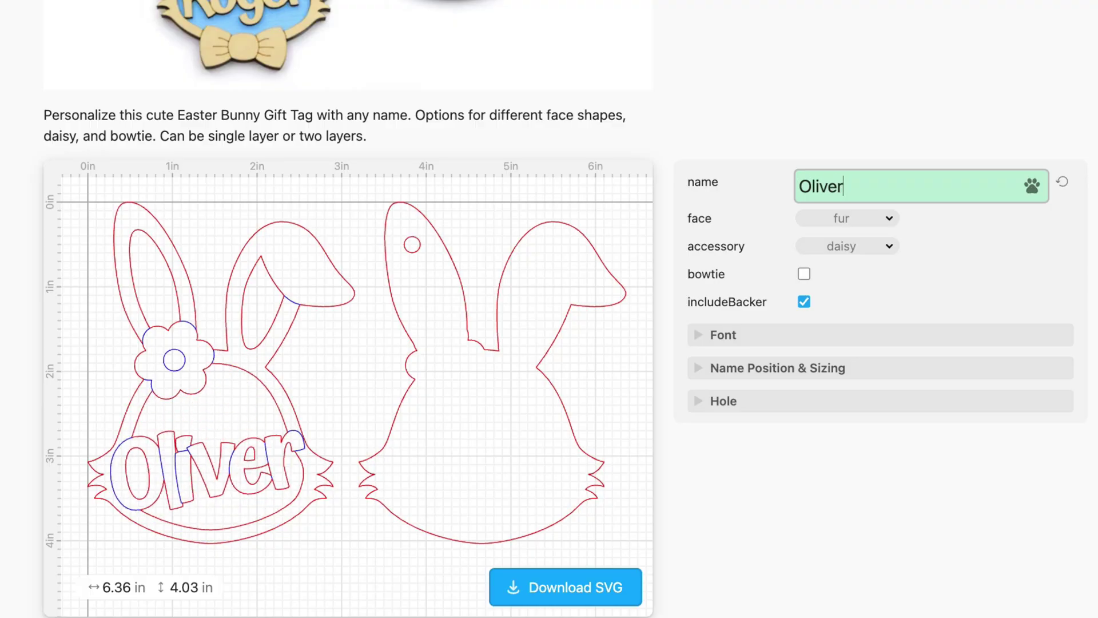
Replace the Oliver bunny tag's daisy with a bowtie and download the tag as an SVG.
left_click(830, 245)
left_click(832, 232)
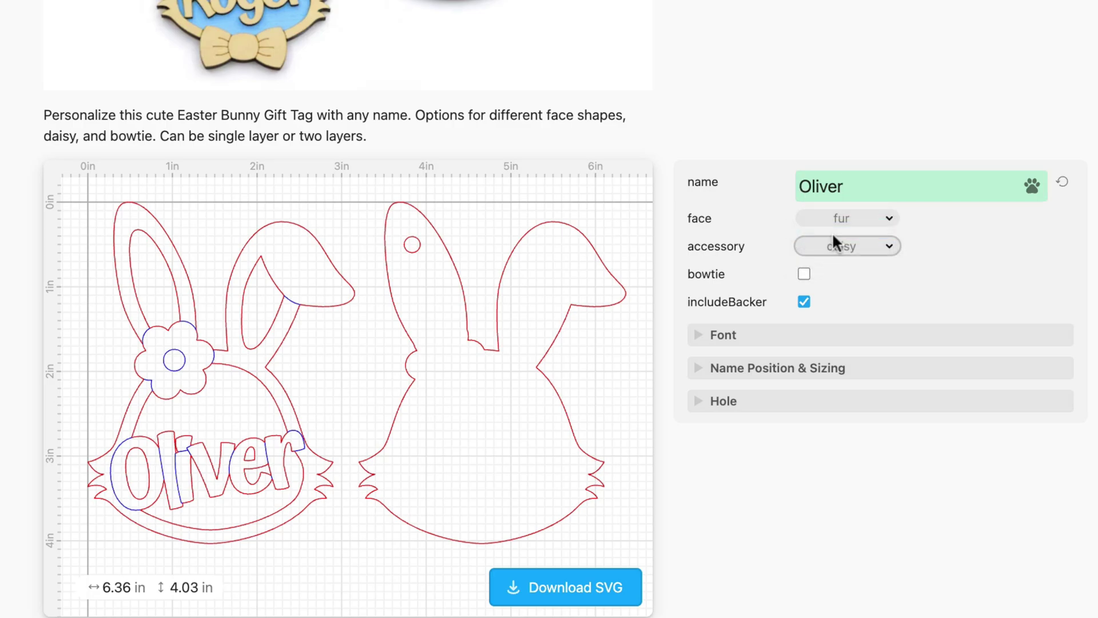
left_click(804, 274)
left_click(600, 583)
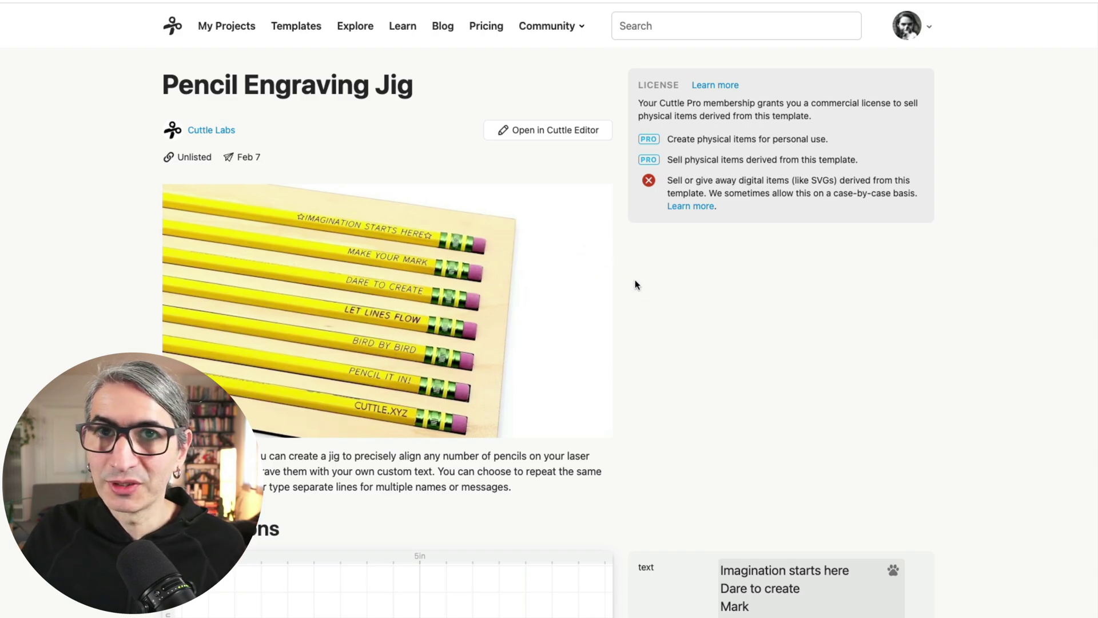
scroll(943, 308, "down", 7)
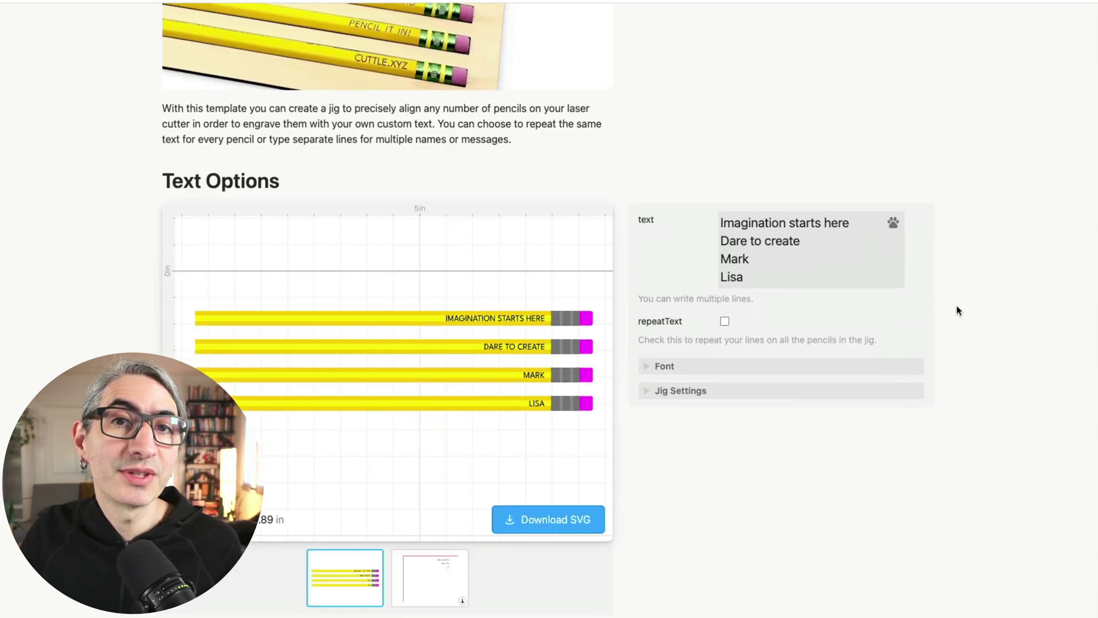
scroll(958, 309, "down", 2)
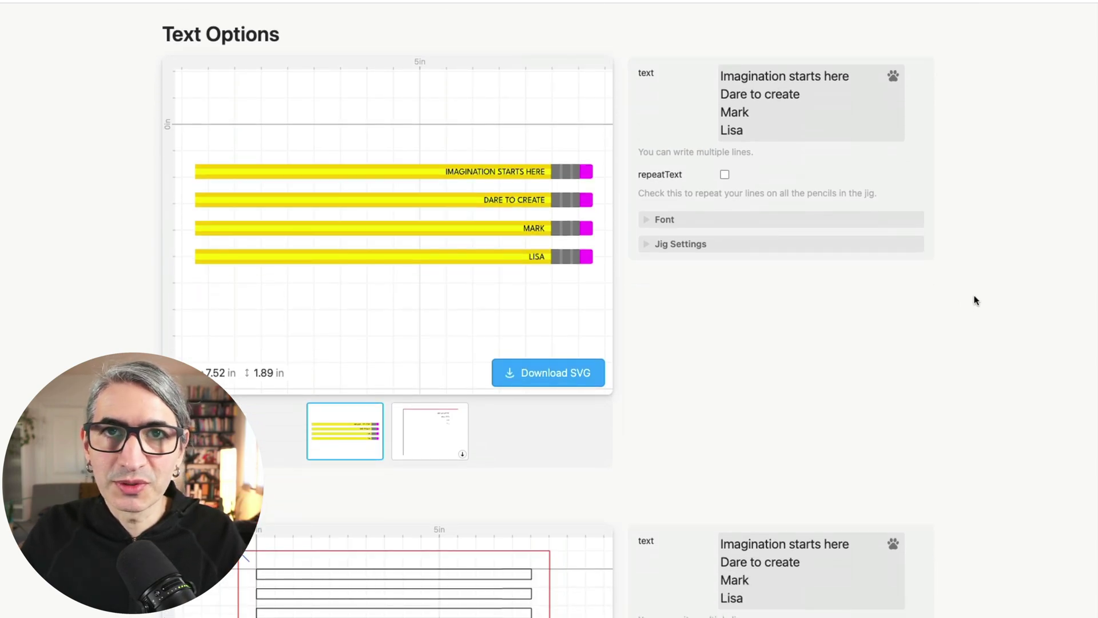
scroll(977, 298, "down", 4)
scroll(977, 298, "down", 4)
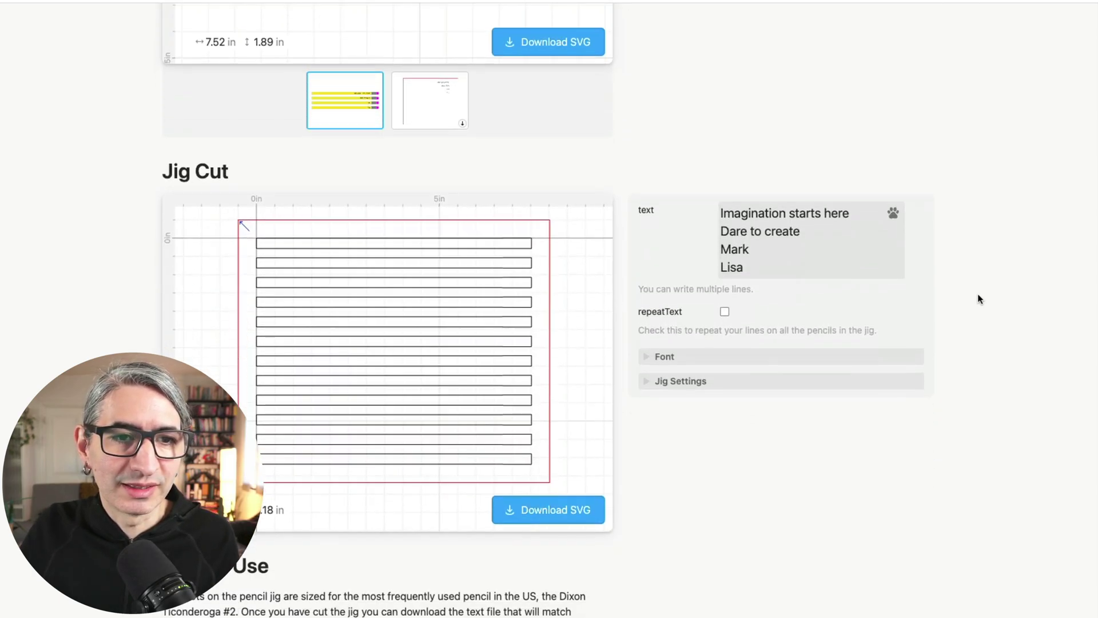
scroll(977, 294, "down", 1)
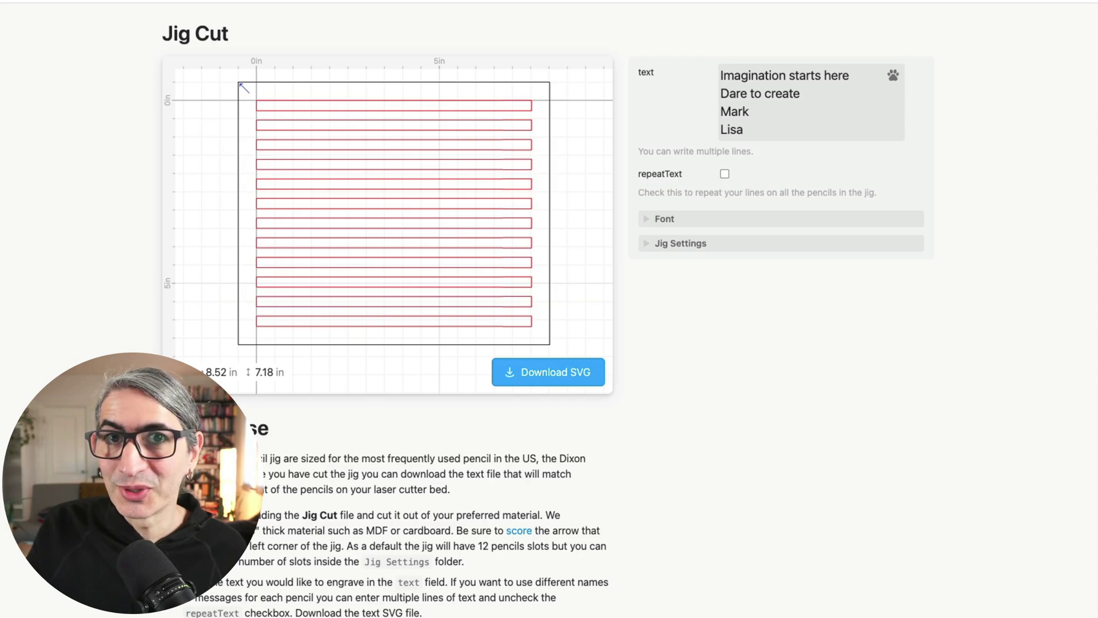
scroll(637, 207, "up", 1)
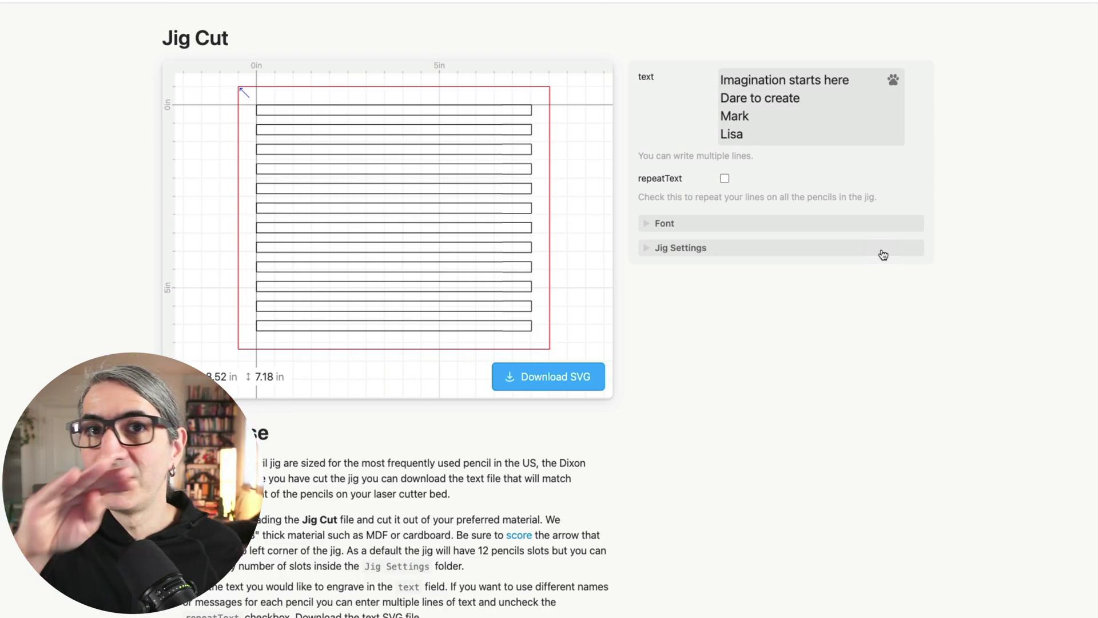
double_click(861, 248)
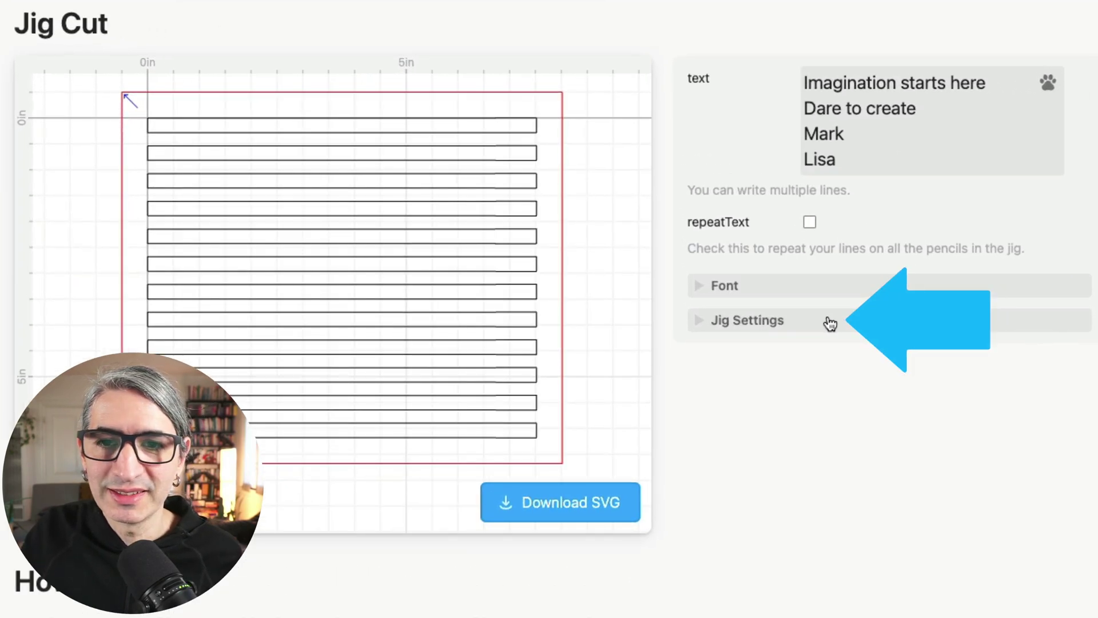
Try 6 pencil slots in Jig Settings, then revert pencilSlots to the default 12.
left_click(831, 323)
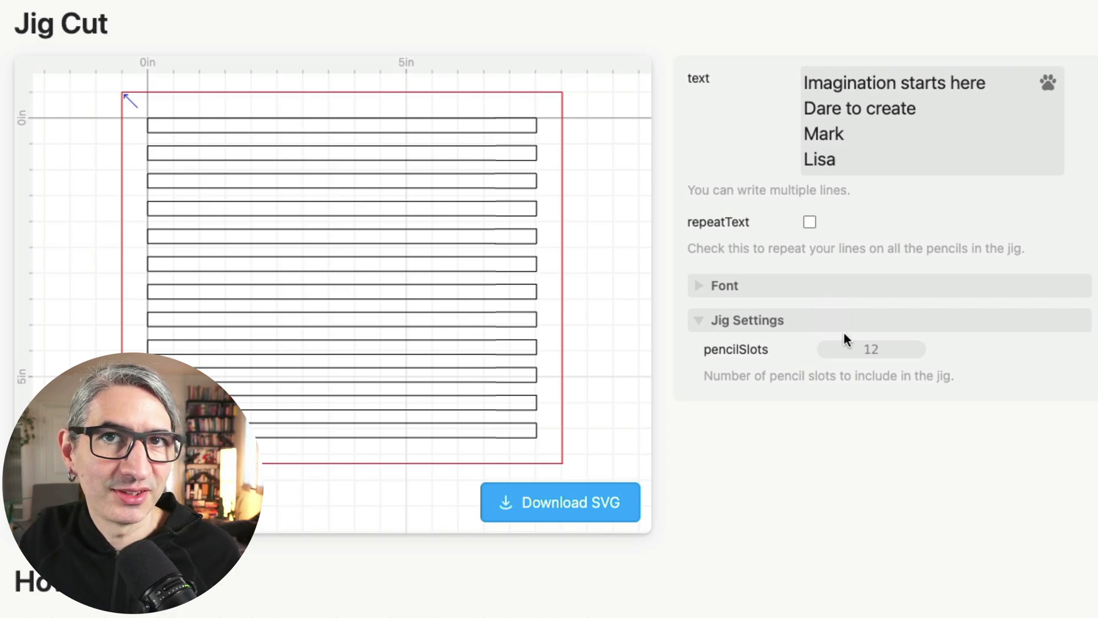
mouse_move(873, 349)
left_mouse_down()
mouse_move(835, 343)
mouse_move(872, 348)
left_mouse_up()
left_click(869, 348)
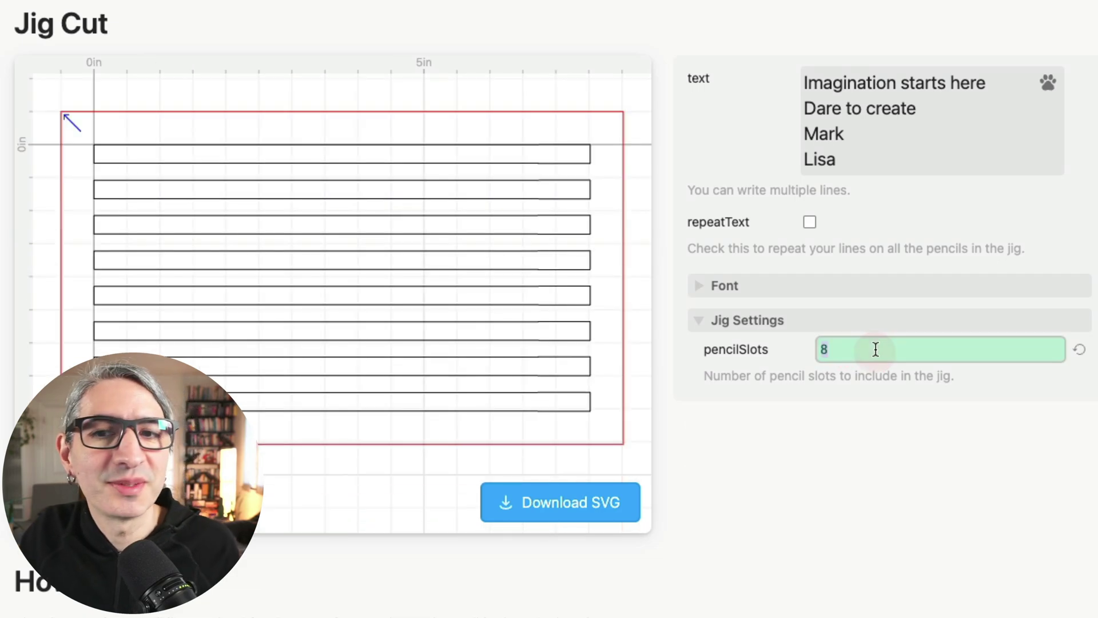
type("6")
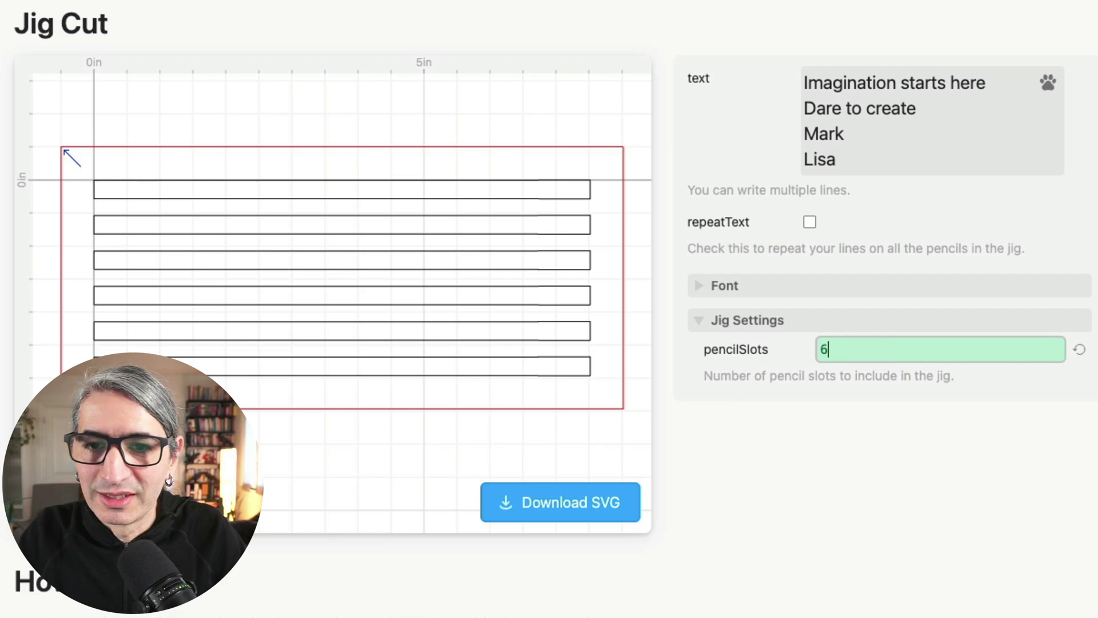
key("Return")
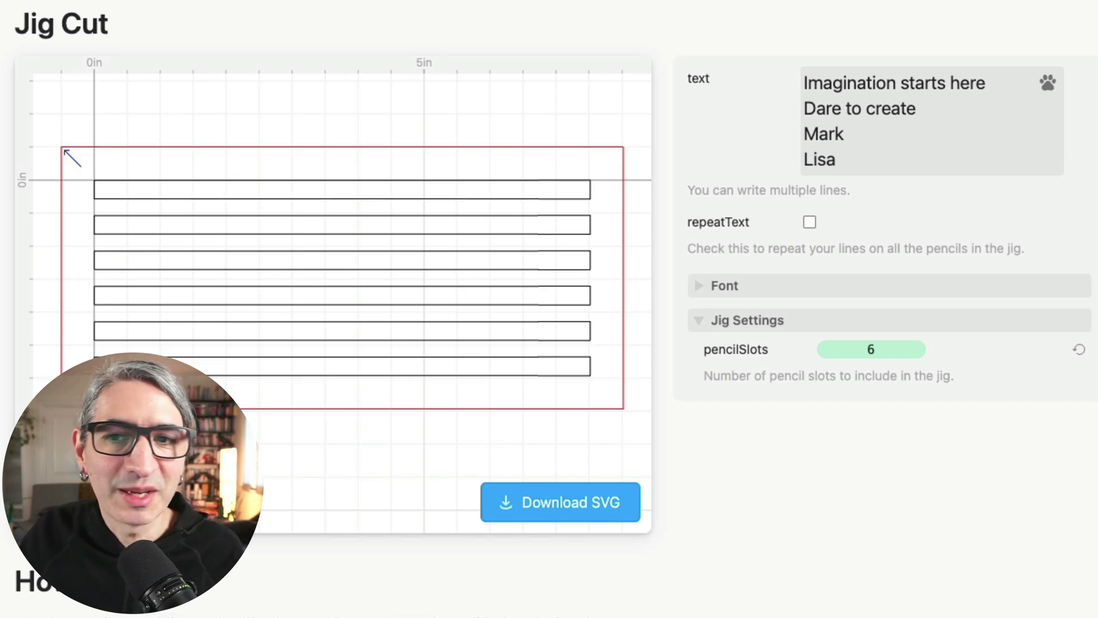
left_click(1075, 353)
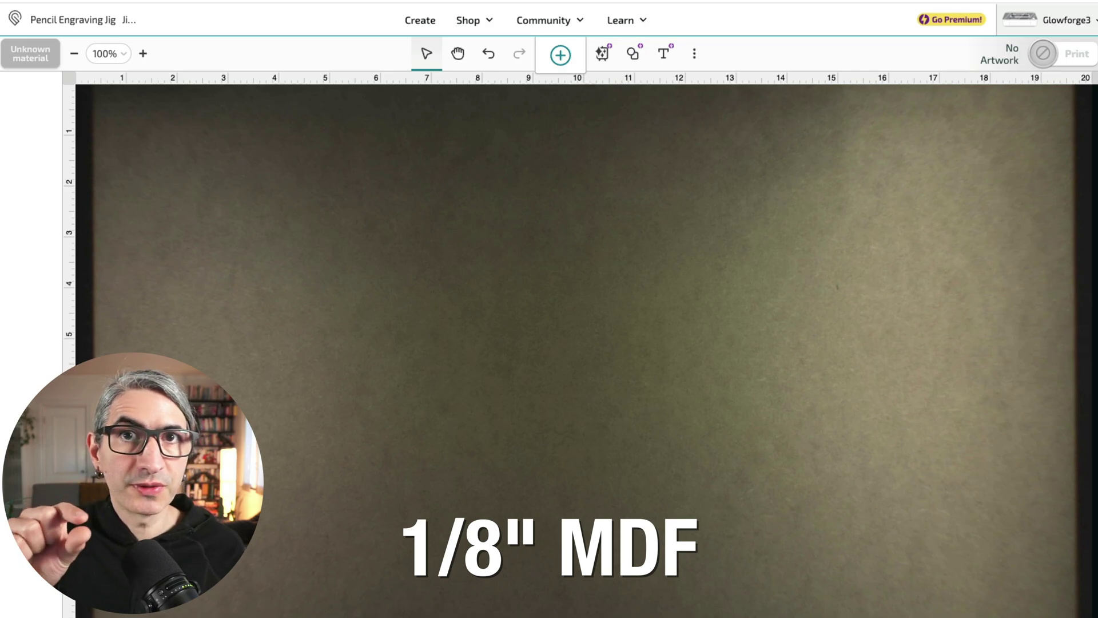
Upload Pencil Engraving Jig.svg onto the Glowforge bed.
left_click(563, 56)
left_click(679, 99)
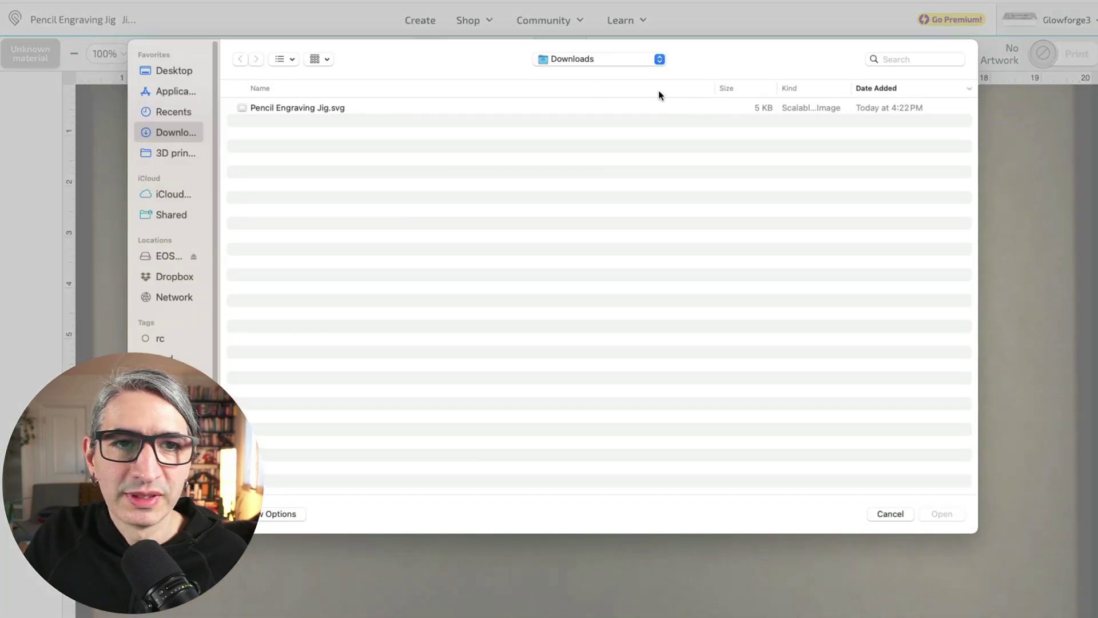
left_click(338, 108)
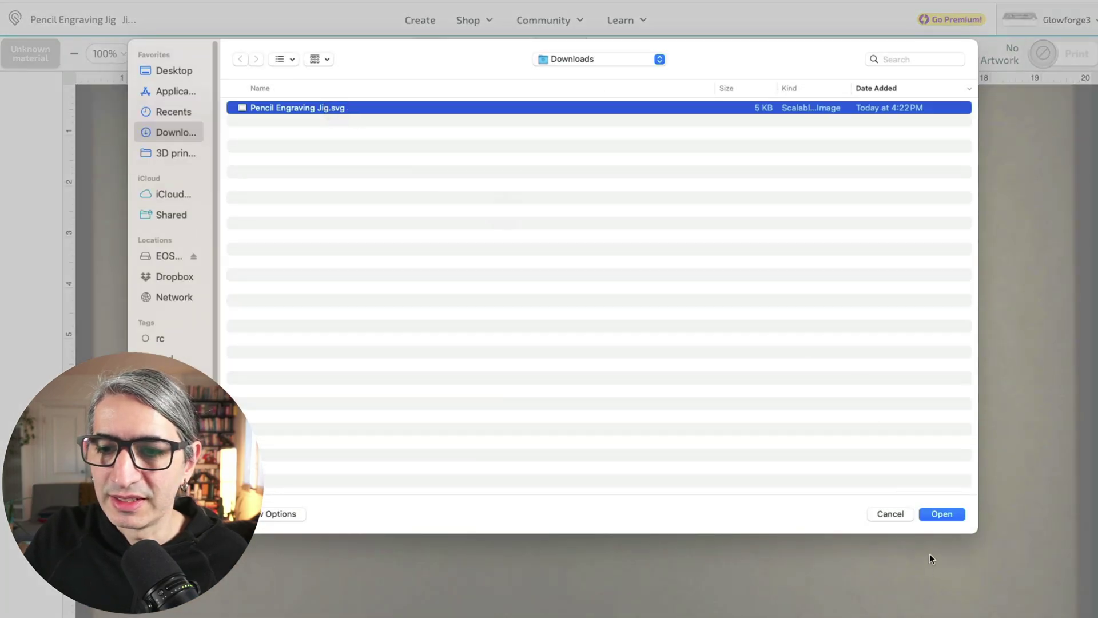
left_click(941, 513)
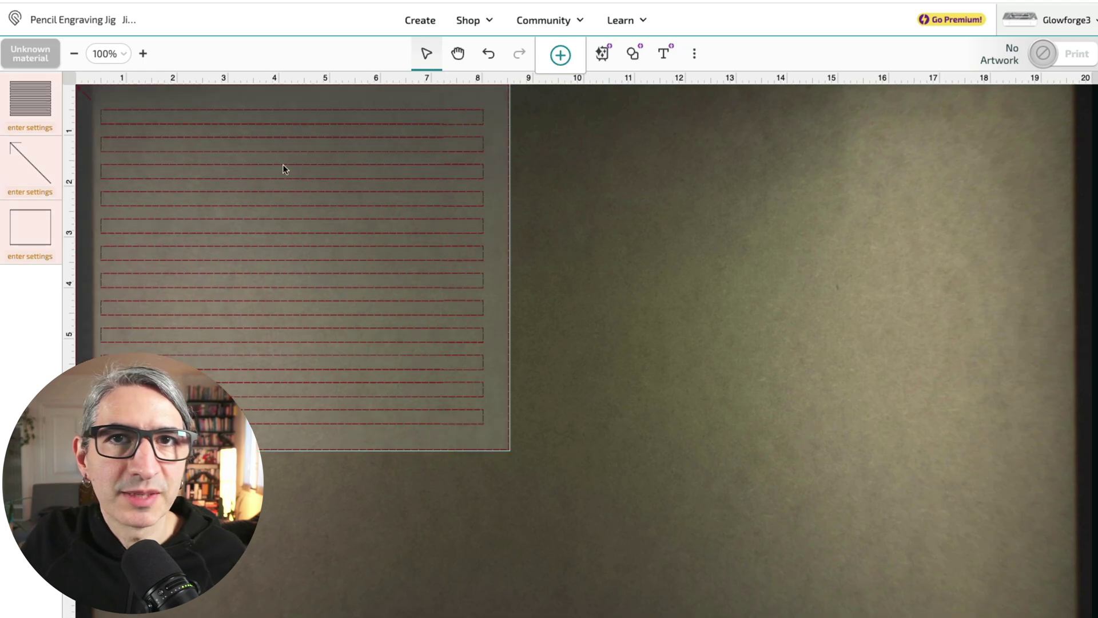
Set the material to Medium Draftboard and shift the jig design slightly right and down.
left_click(39, 59)
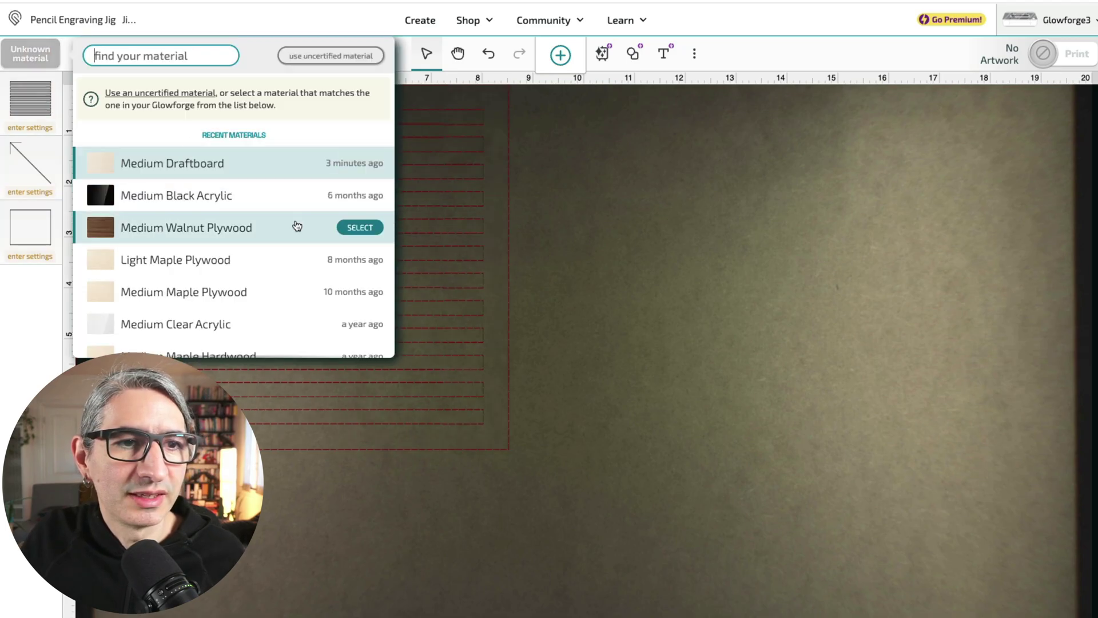
left_click(215, 160)
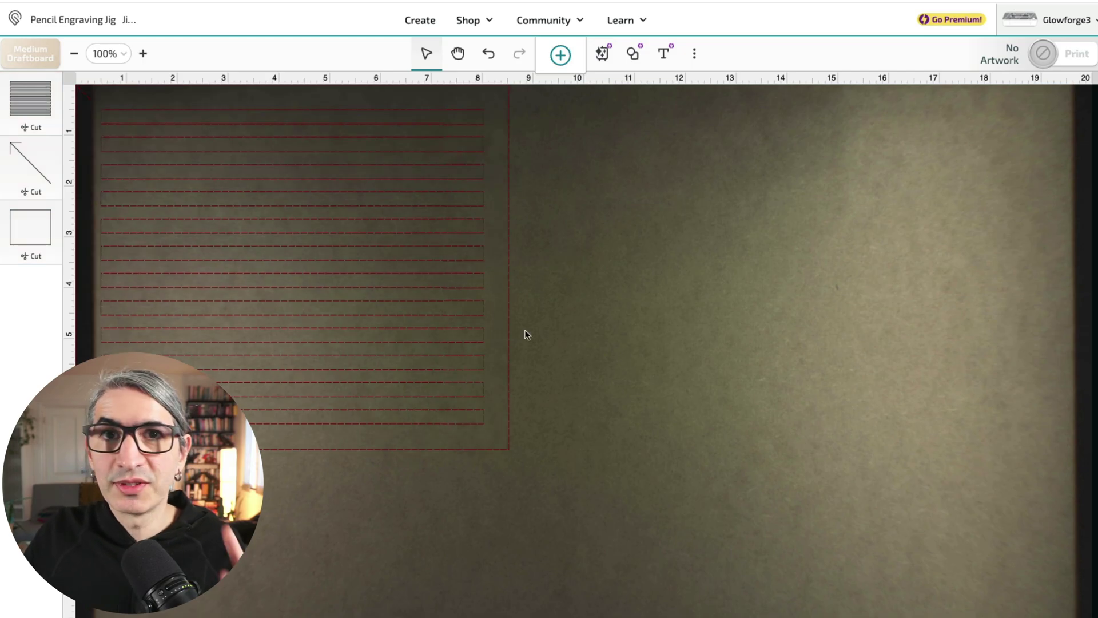
left_click(394, 214)
left_click_drag(311, 187, 343, 203)
left_click(596, 300)
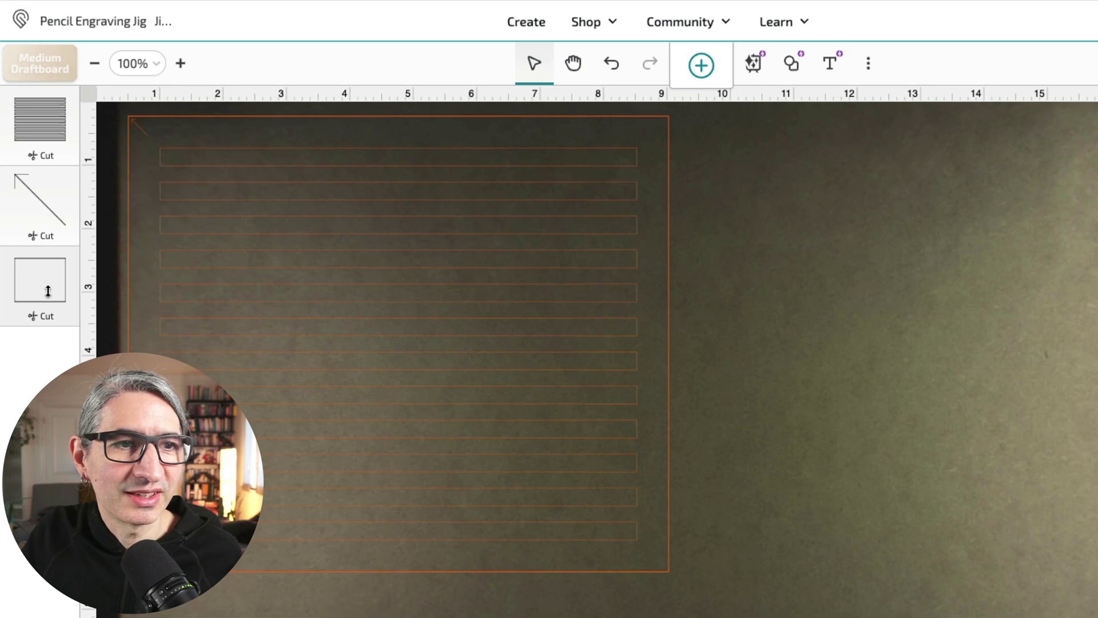
Score the jig's corner arrow at High Quality, leaving the slots and outline as cuts.
left_click(55, 135)
left_click(55, 135)
left_click(53, 217)
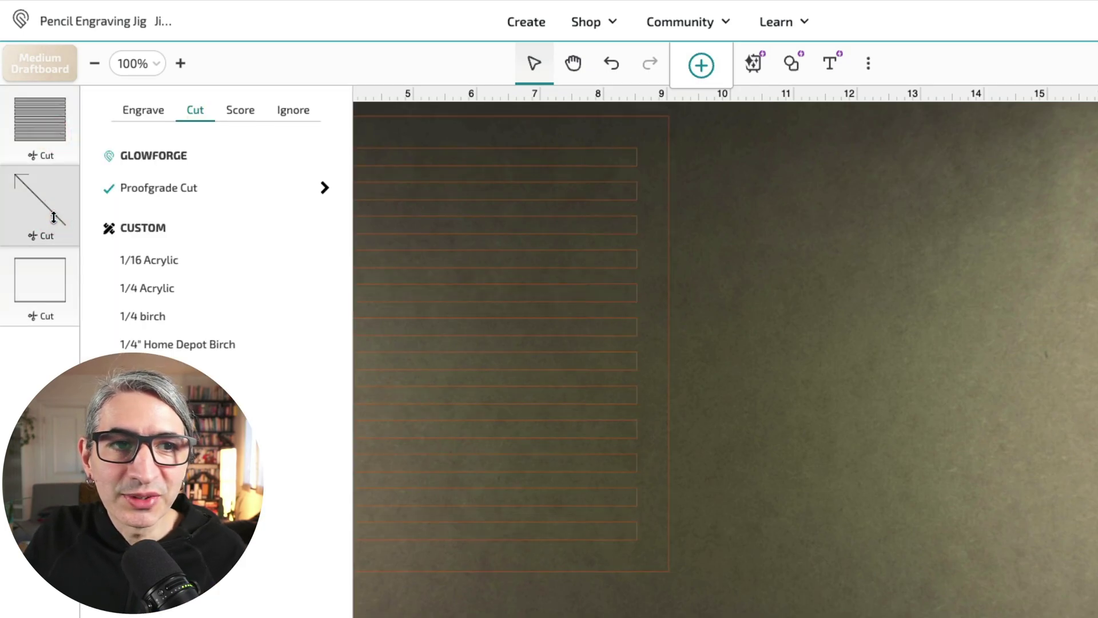
left_click(239, 109)
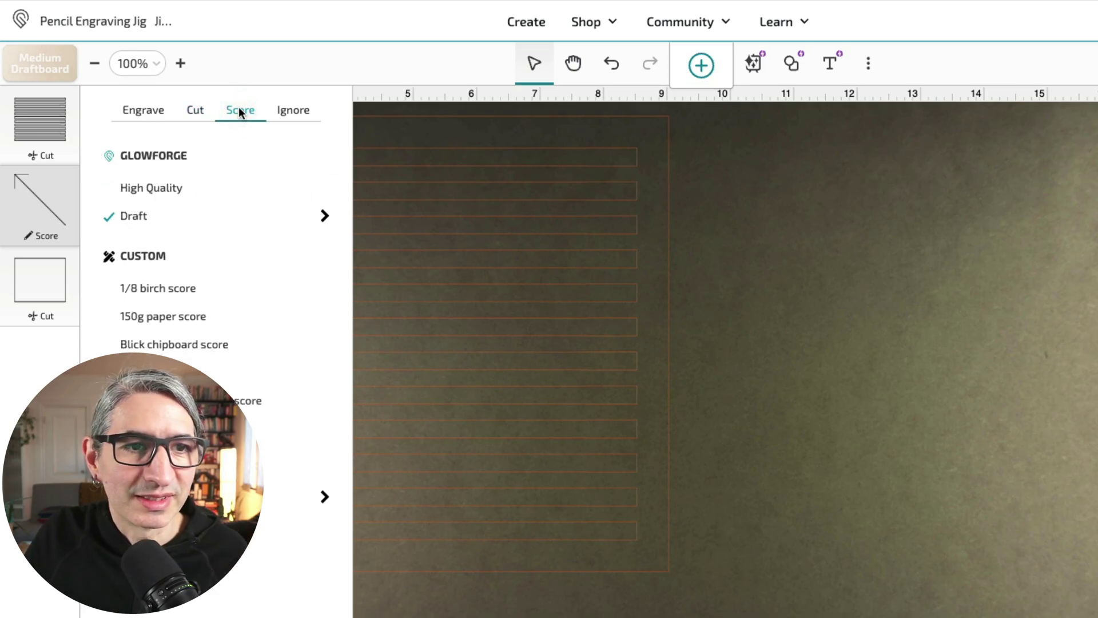
left_click(201, 191)
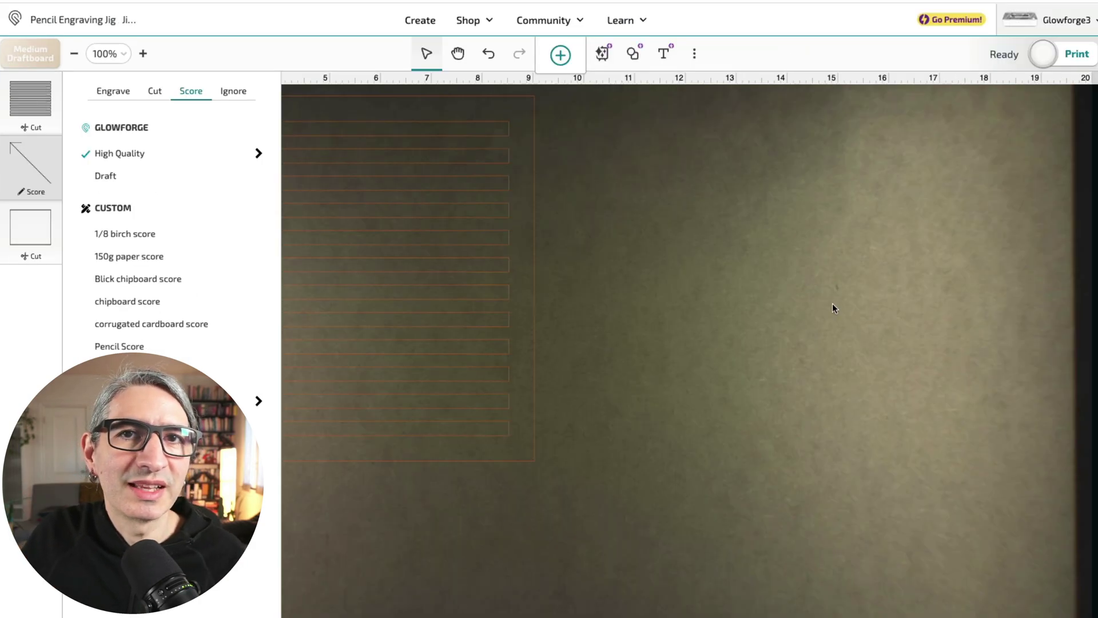
left_click(612, 203)
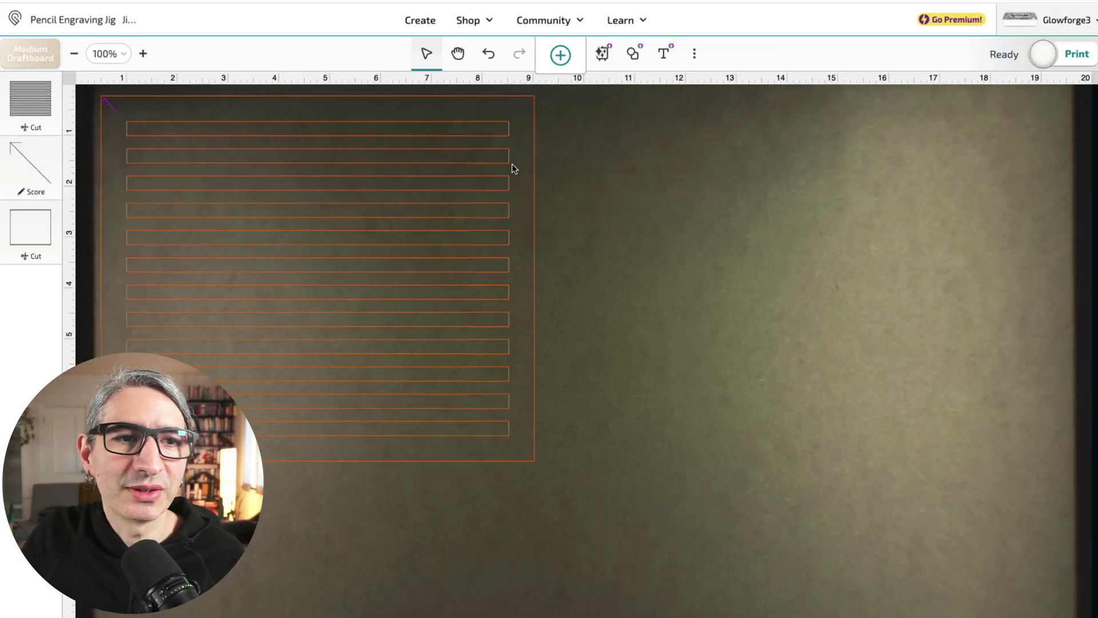
left_click(124, 103)
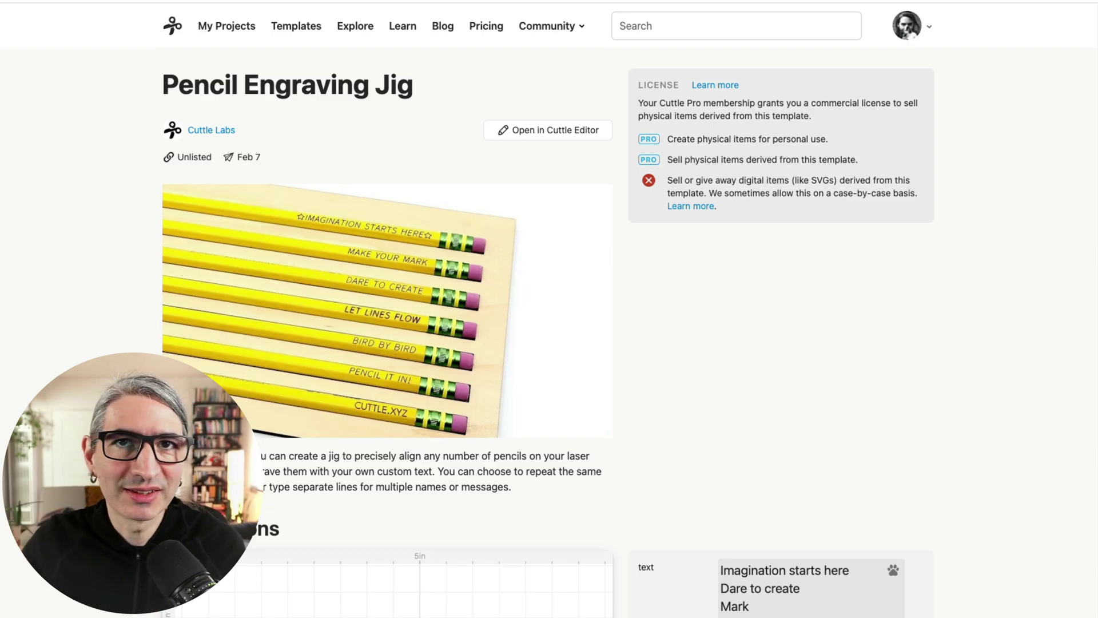
Replace the Mark and Lisa engraving lines with 'Federico'.
scroll(1002, 399, "down", 9)
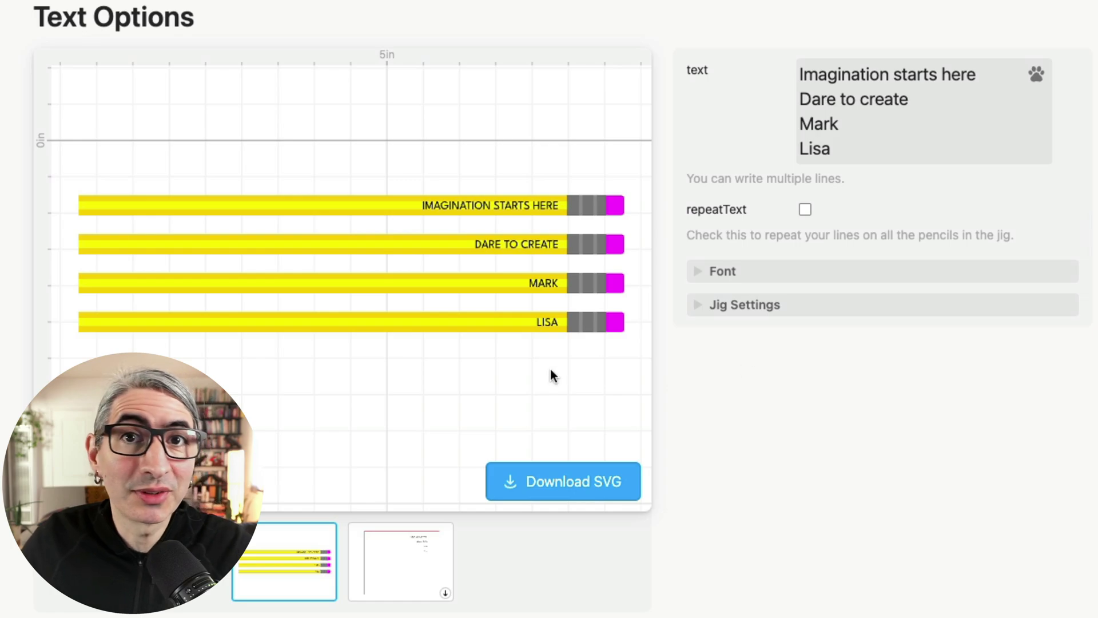
left_click_drag(852, 147, 797, 129)
key("BackSpace")
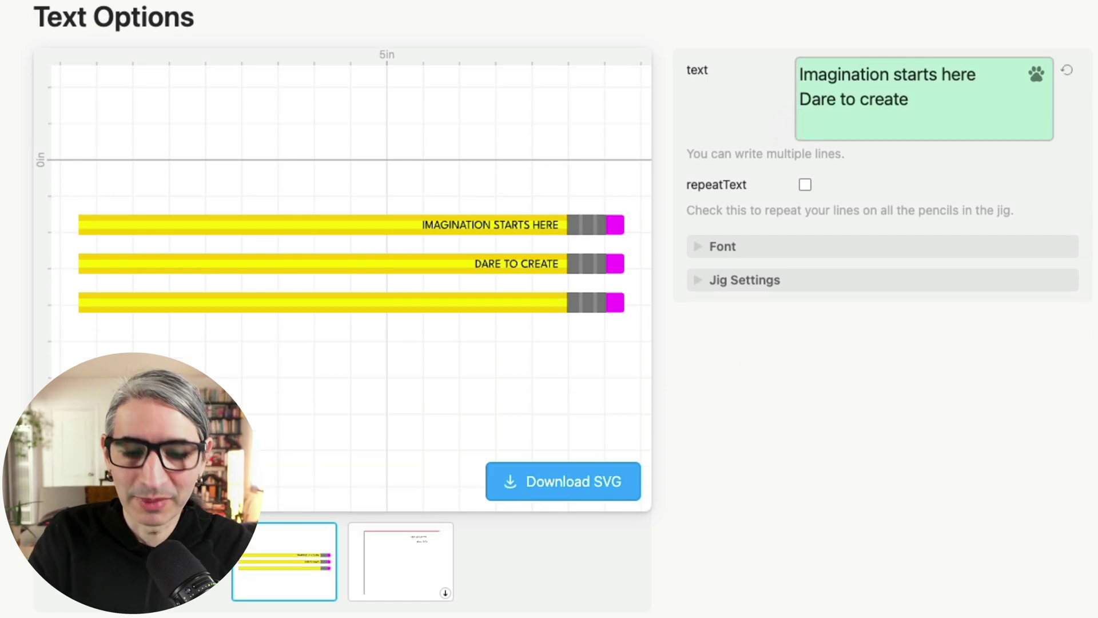
type("Federico")
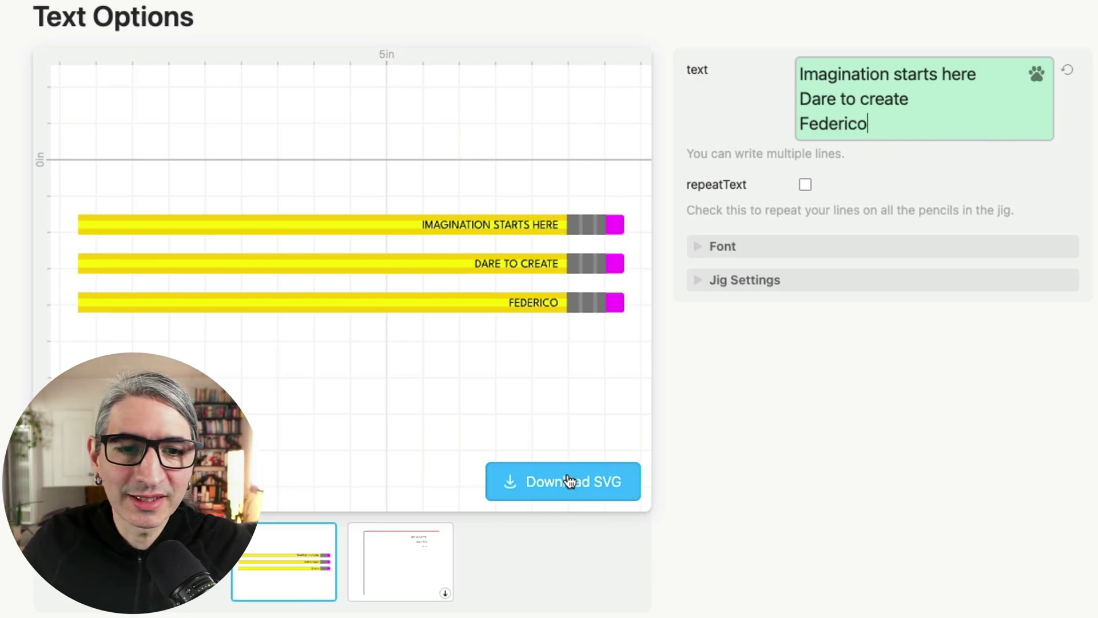
Preview the jig cut layout and download it as a Standard SVG.
left_click(388, 554)
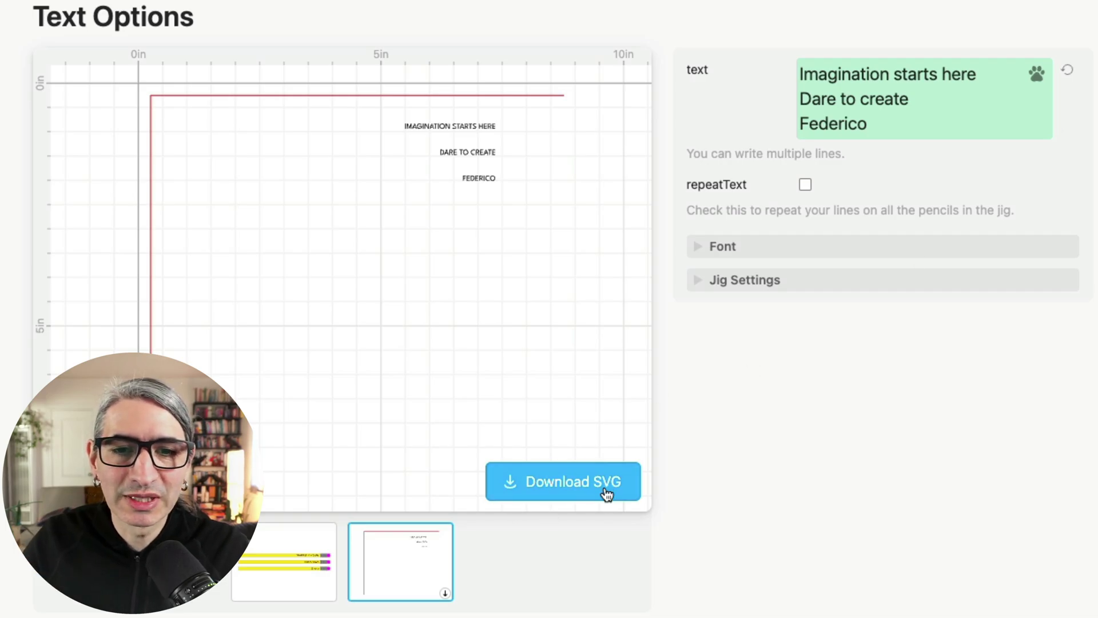
left_click(605, 485)
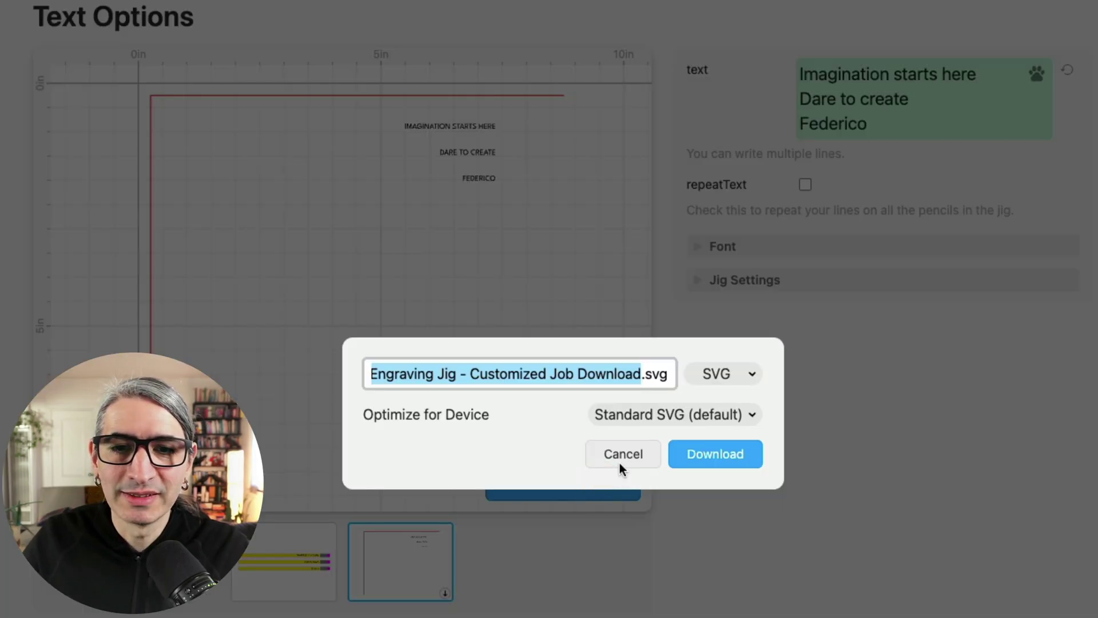
left_click(725, 458)
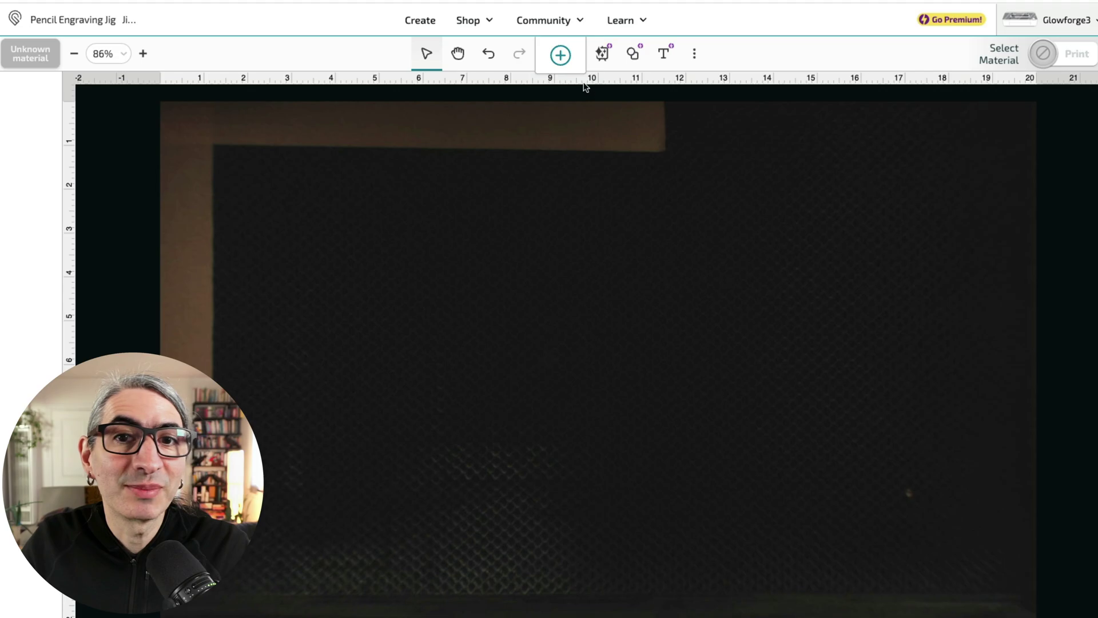
Upload the downloaded jig SVG from Downloads onto the Glowforge bed, then deselect it.
left_click(560, 55)
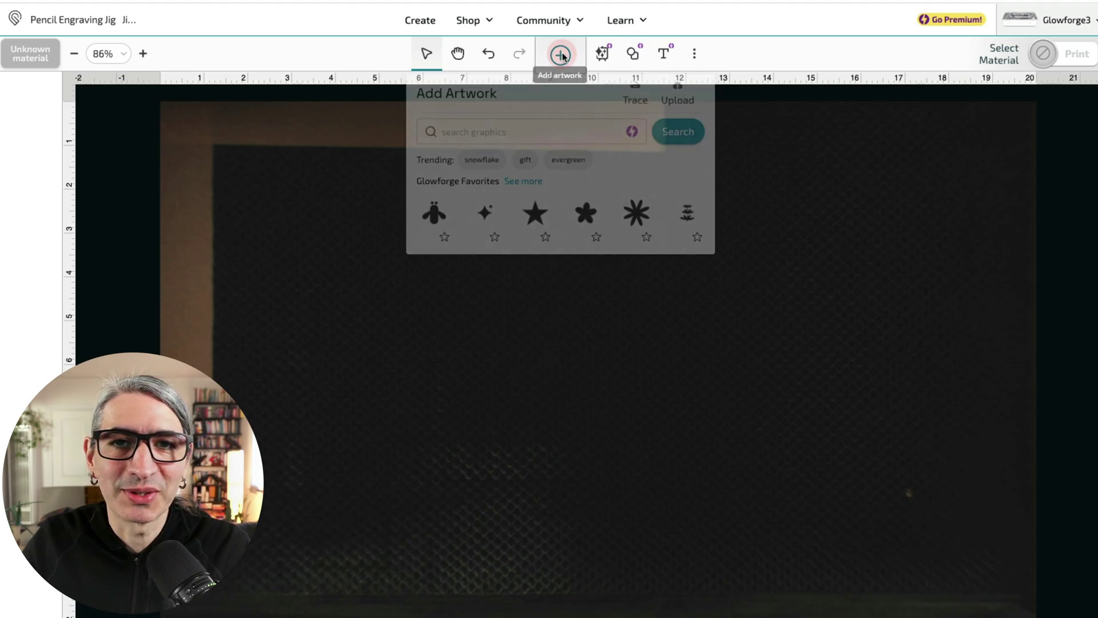
left_click(678, 93)
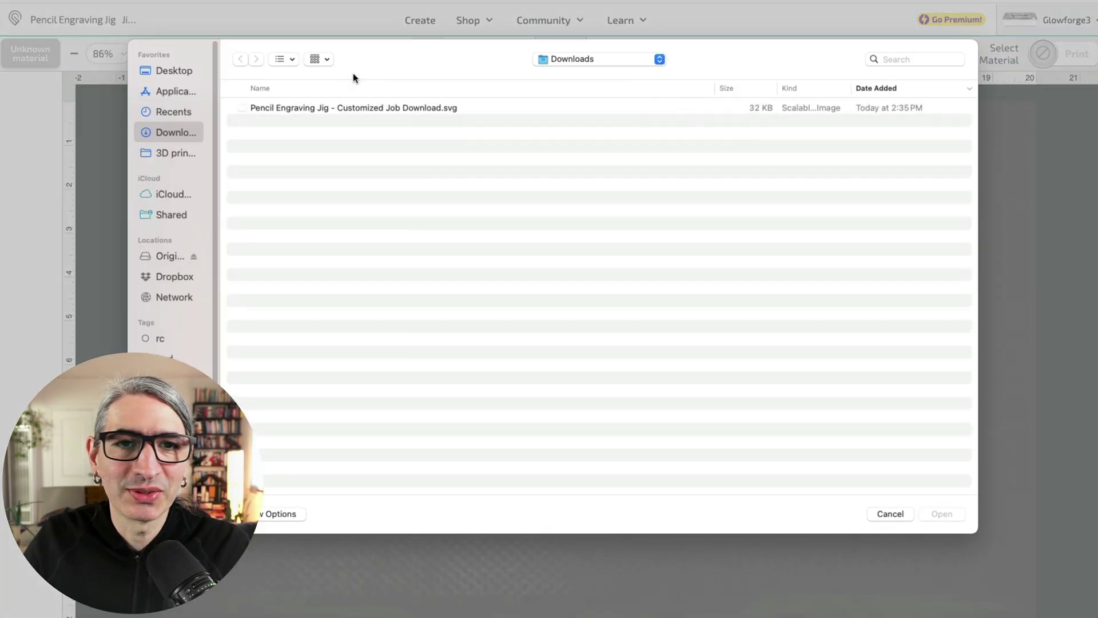
left_click(387, 109)
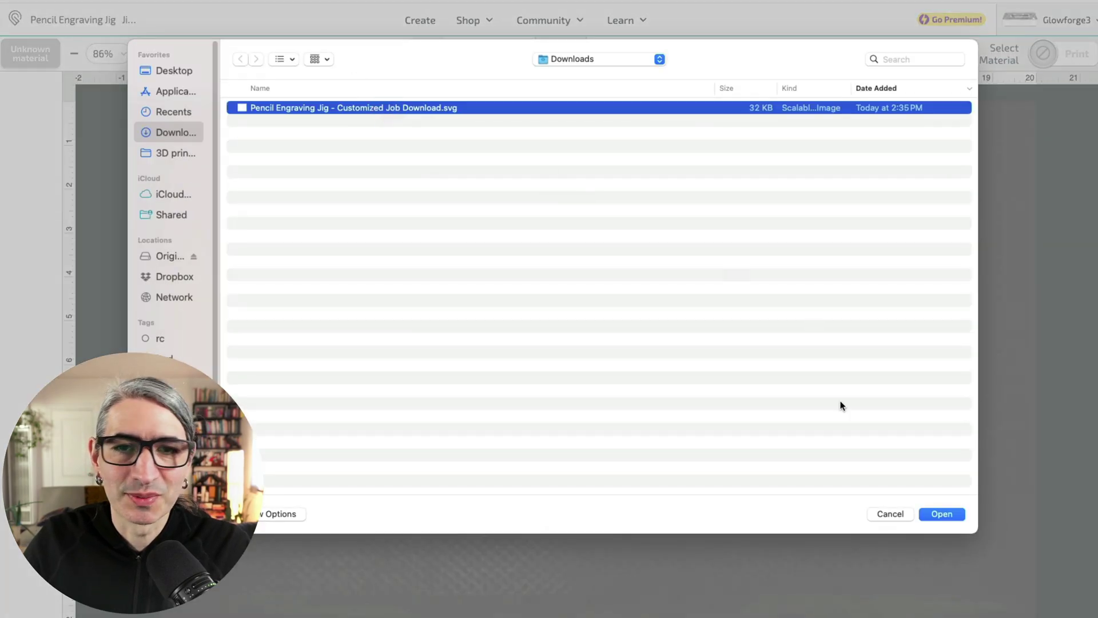
left_click(941, 512)
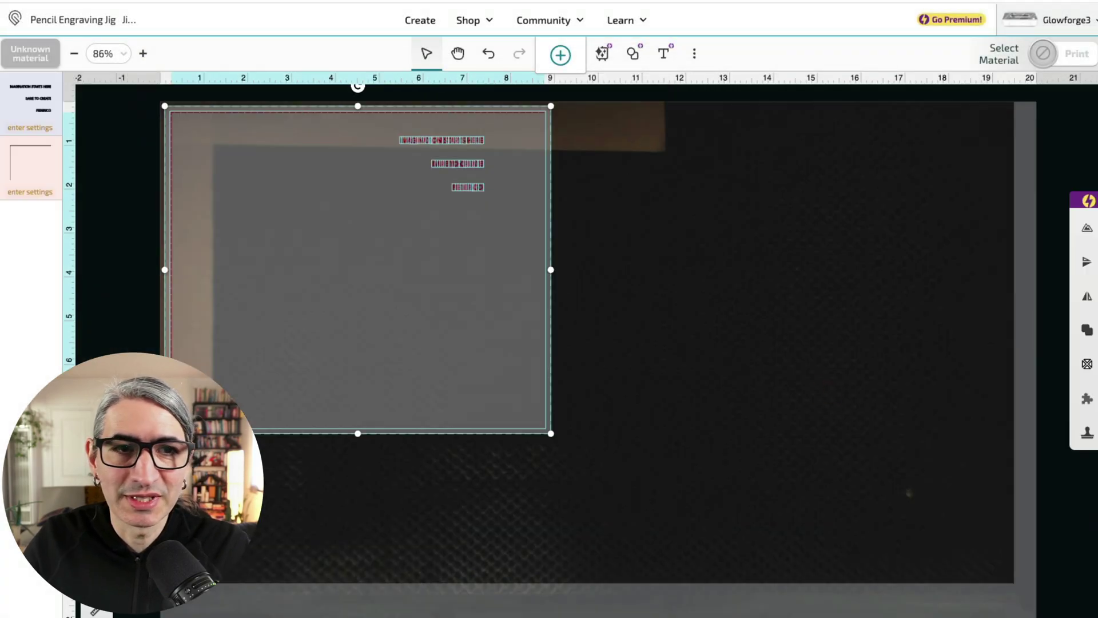
left_click(609, 116)
scroll(767, 174, "up", 1)
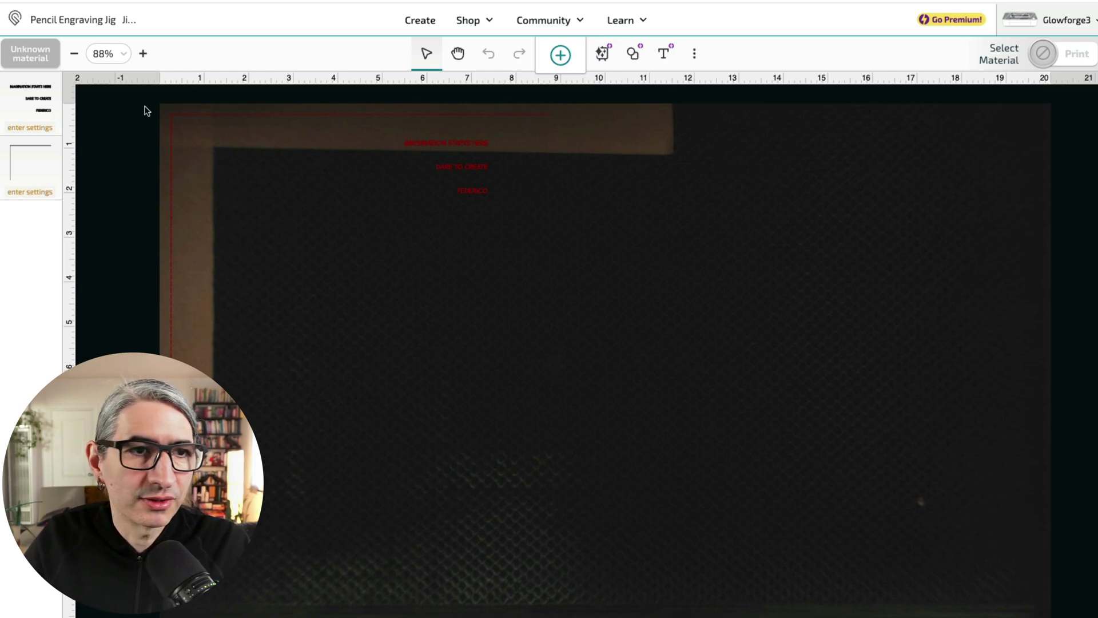
Ignore the text step and use an uncertified material 0.007 in thick.
left_click(29, 125)
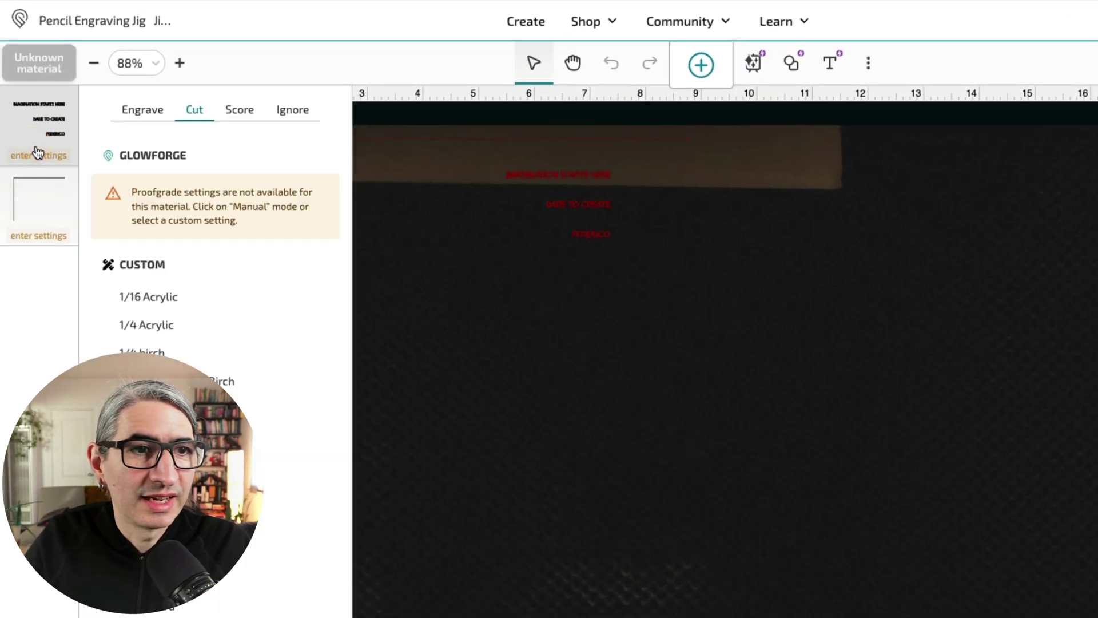
left_click(290, 111)
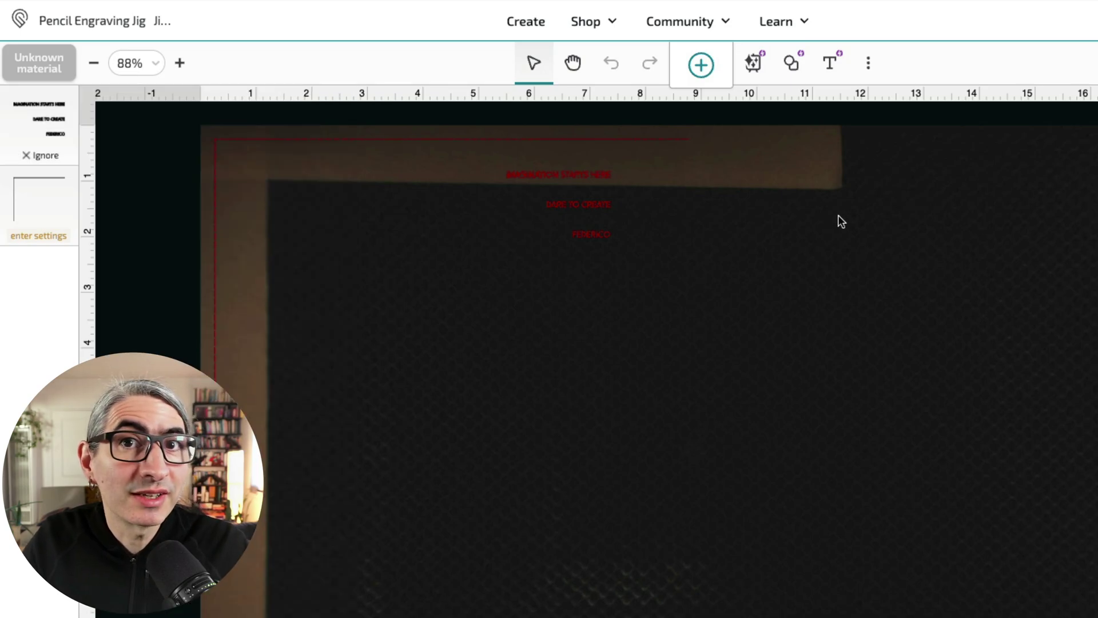
left_click(39, 63)
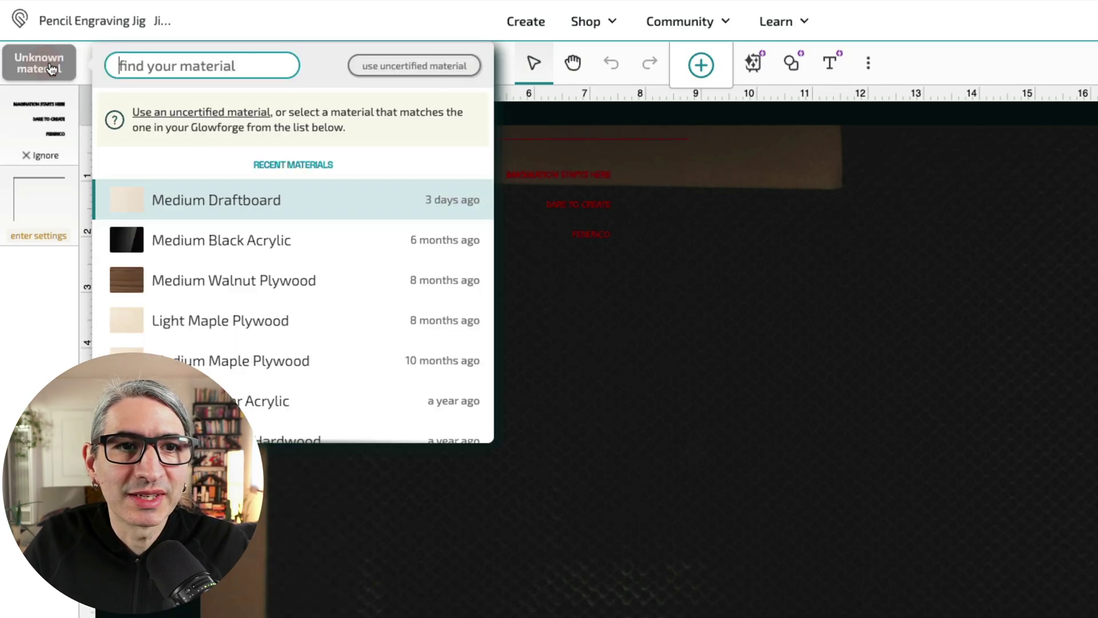
left_click(416, 63)
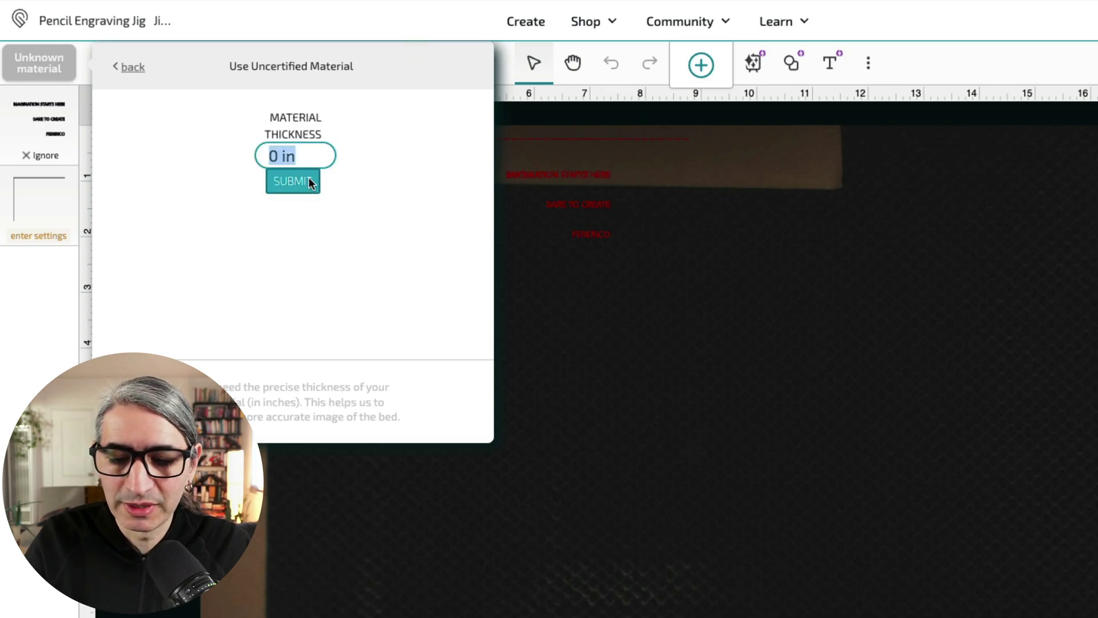
type("0.007")
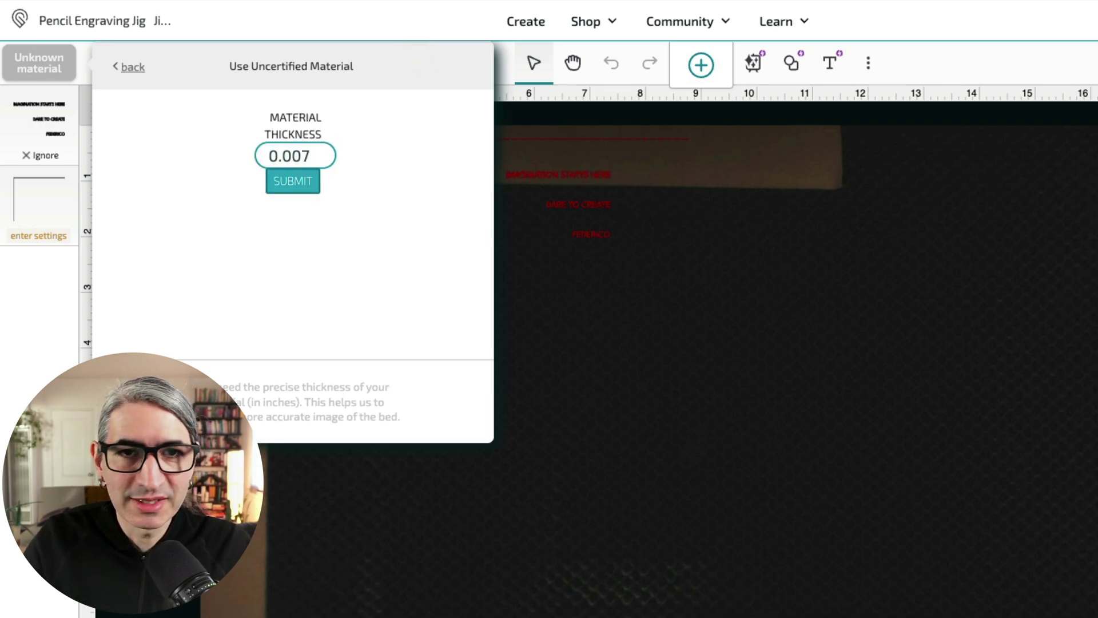
key("Return")
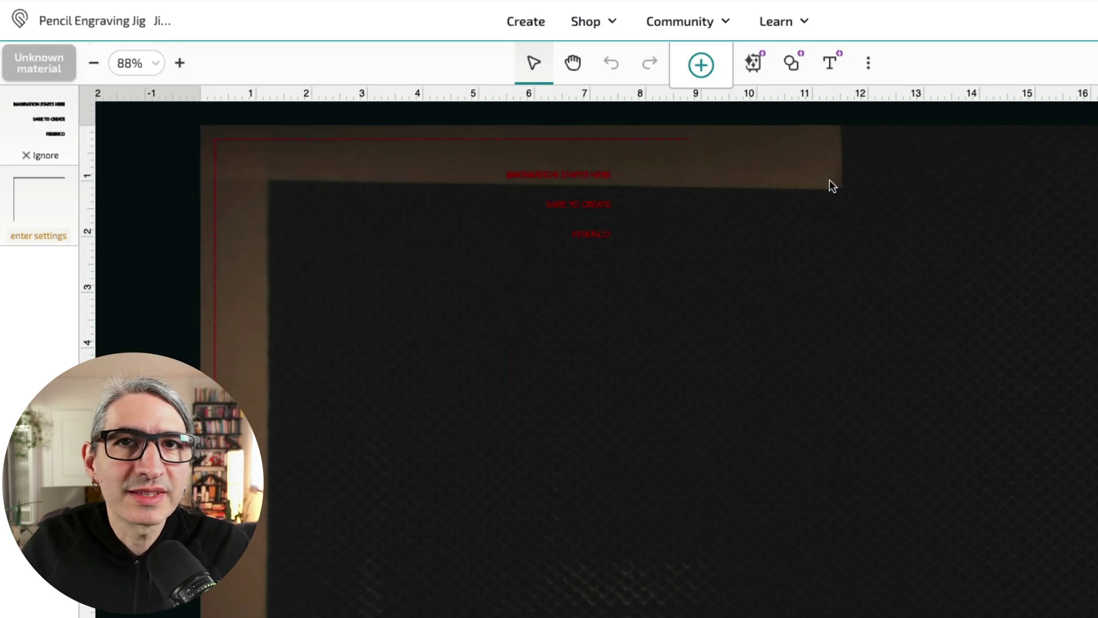
Give the outline a custom cut at speed 200, power 20.
left_click(52, 213)
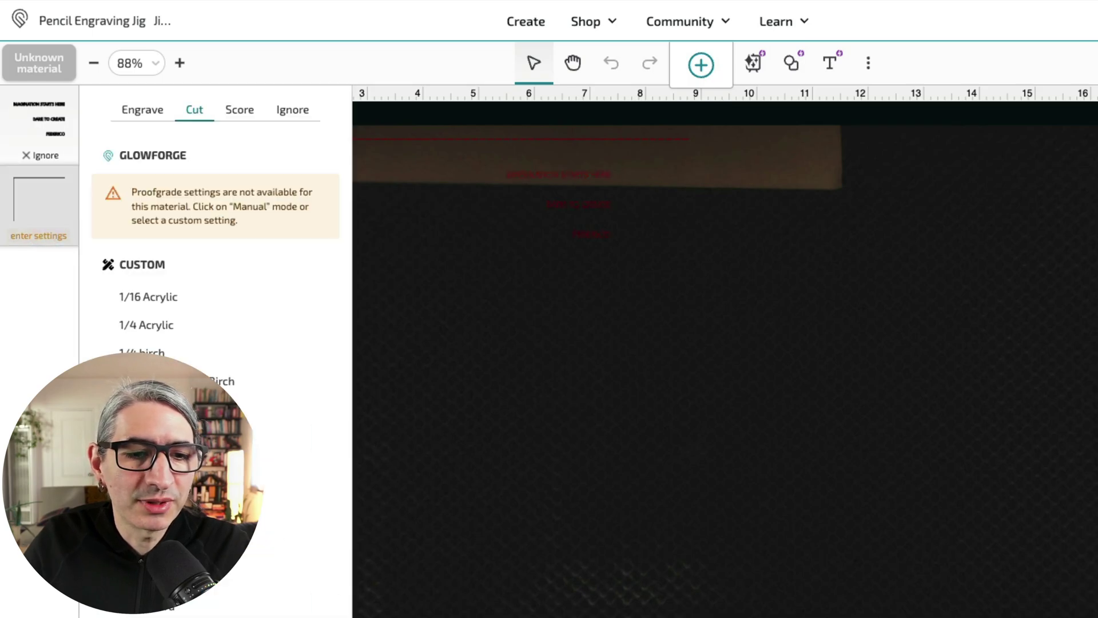
left_click(172, 380)
double_click(301, 164)
type("200")
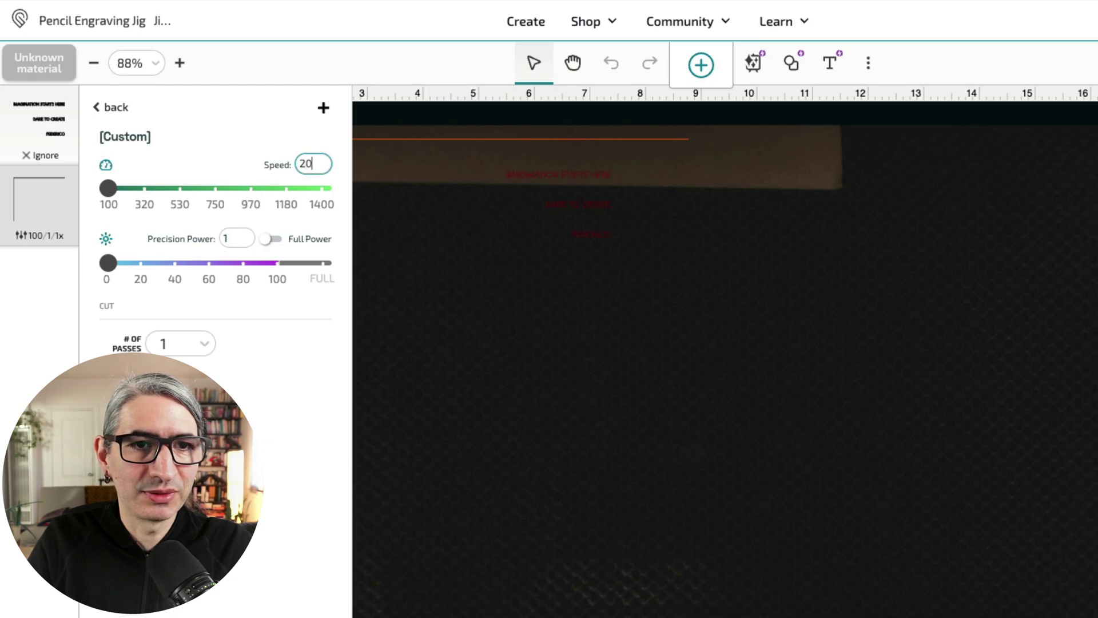
double_click(231, 237)
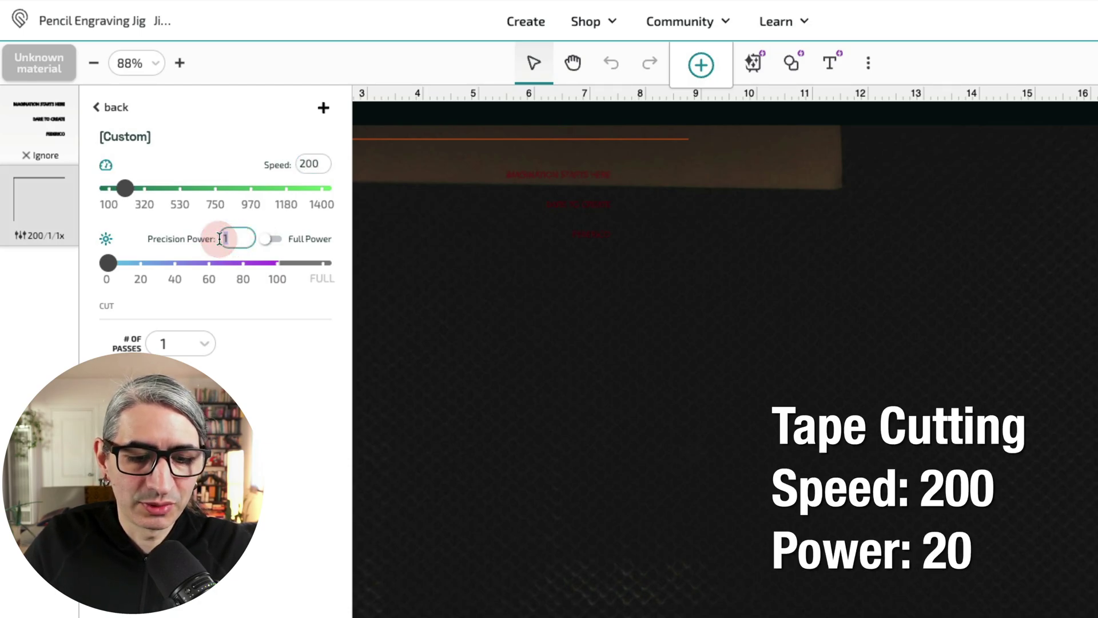
type("20")
left_click(616, 328)
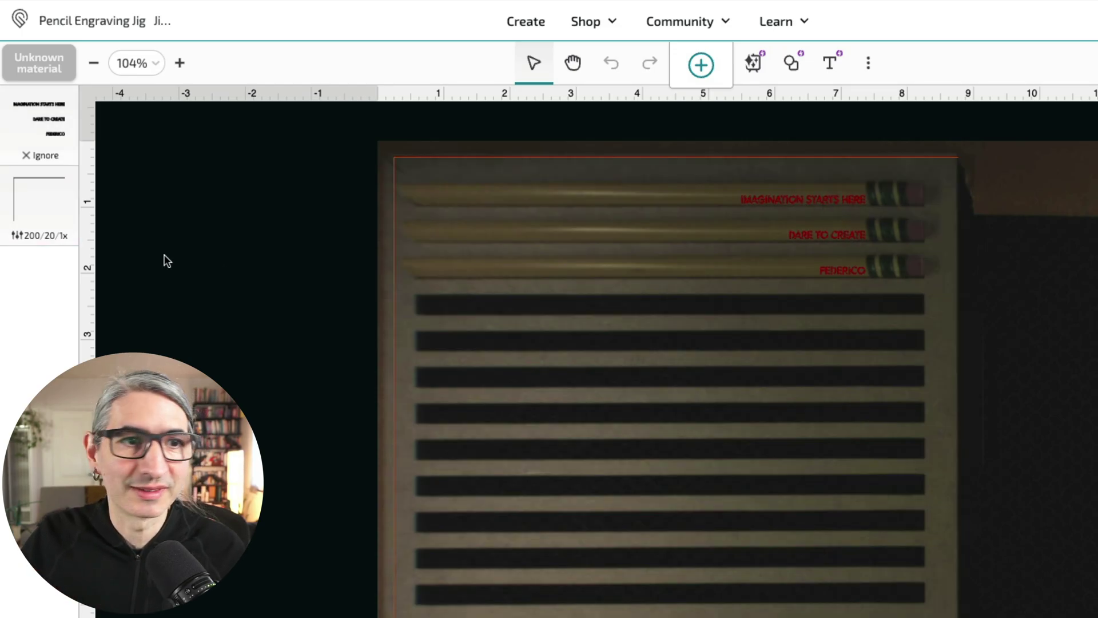
Switch the 200/20 outline cut step to Ignore.
left_click(40, 220)
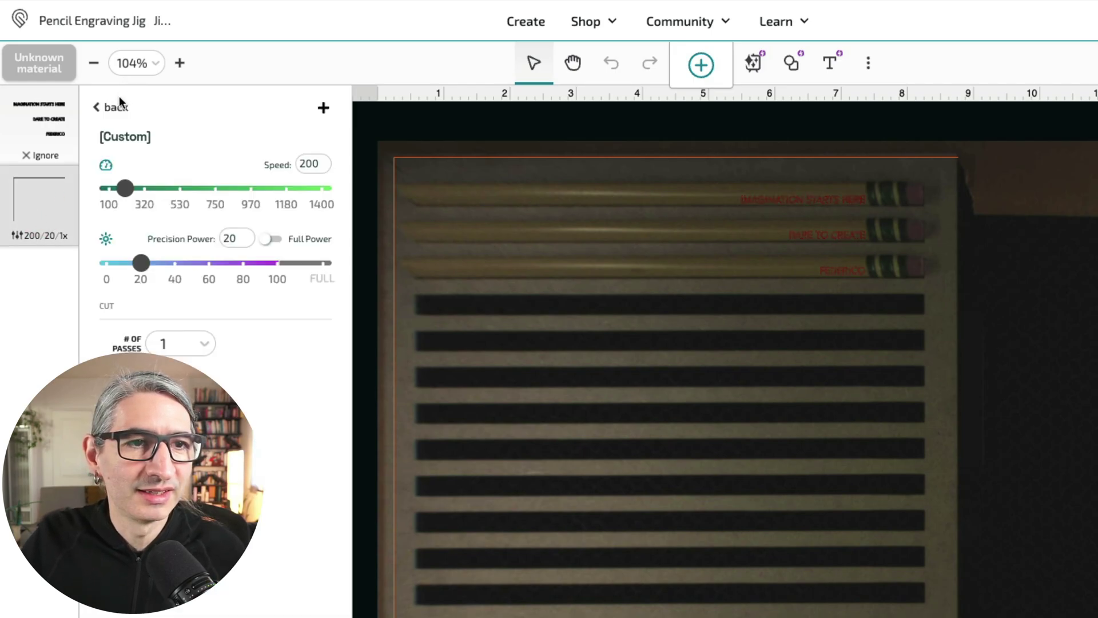
left_click(117, 106)
left_click(299, 111)
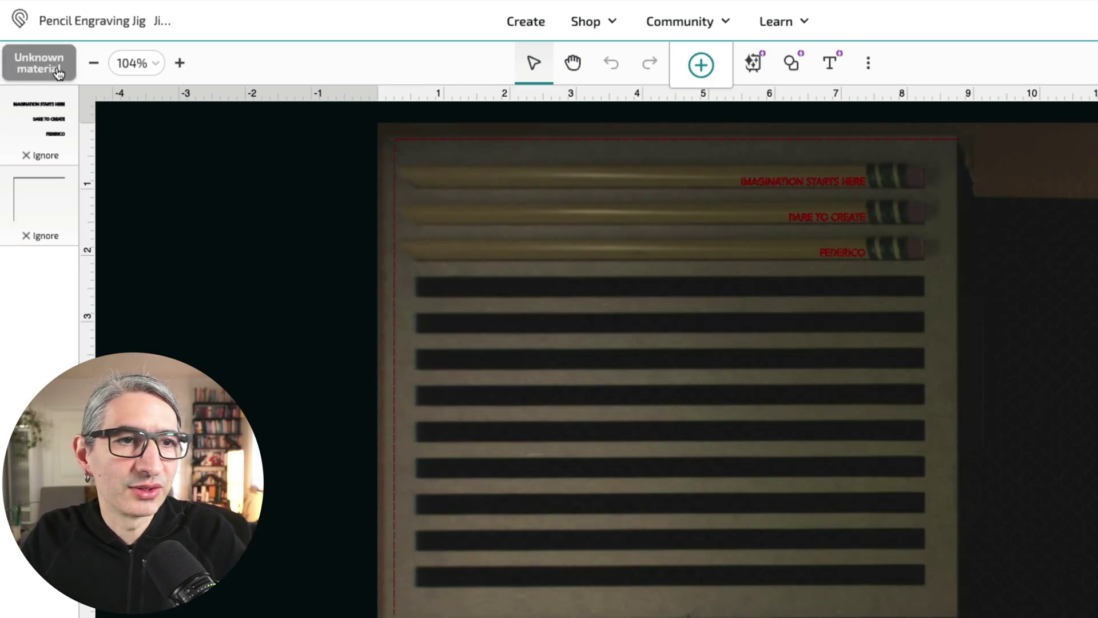
Choose an uncertified material with a thickness of 0.267 in.
left_click(57, 72)
left_click(440, 65)
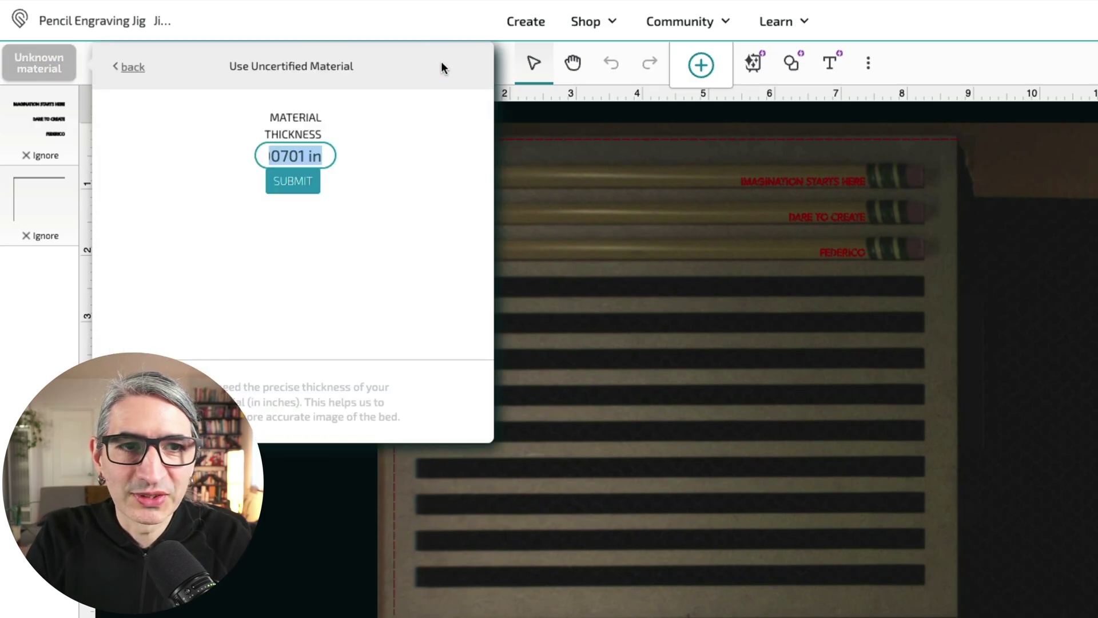
type("0.267")
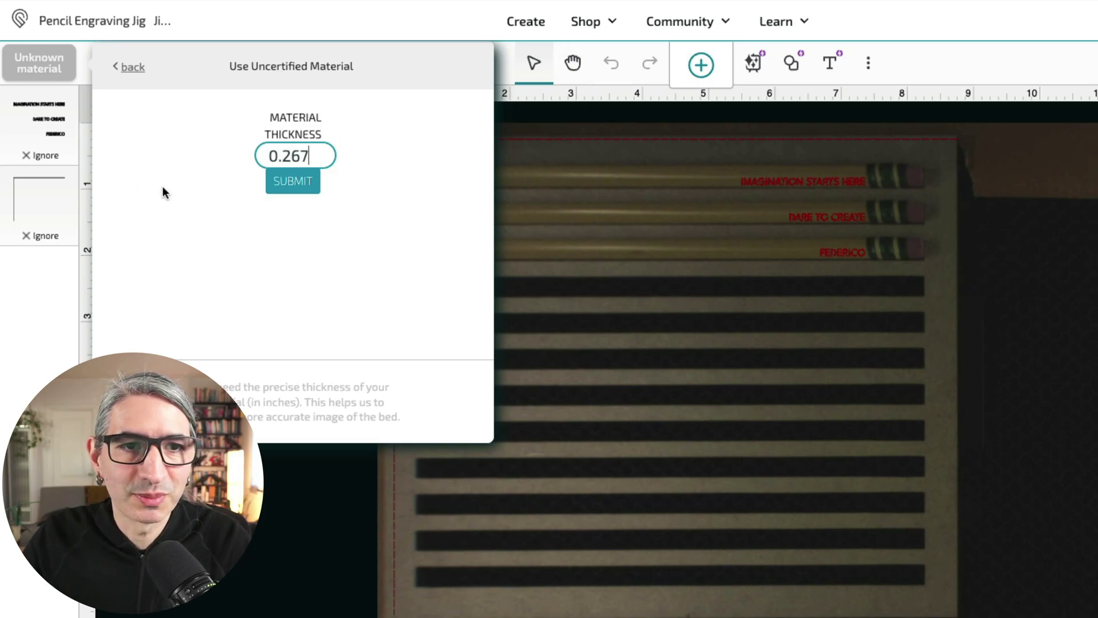
left_click(291, 181)
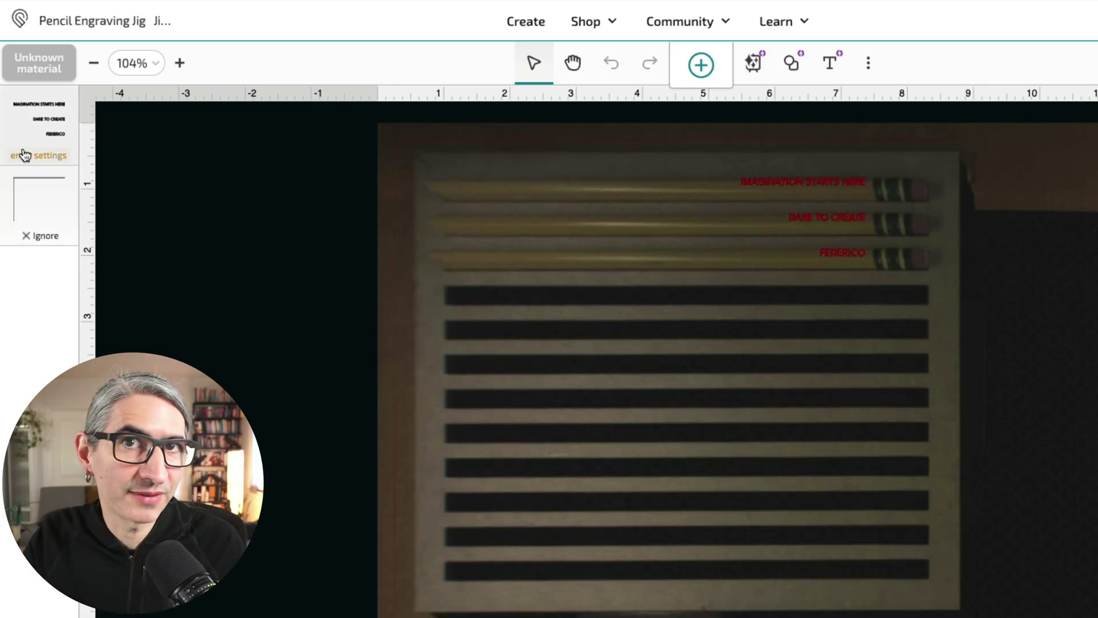
Make the text step a custom engrave at speed 1000, power 40.
left_click(41, 141)
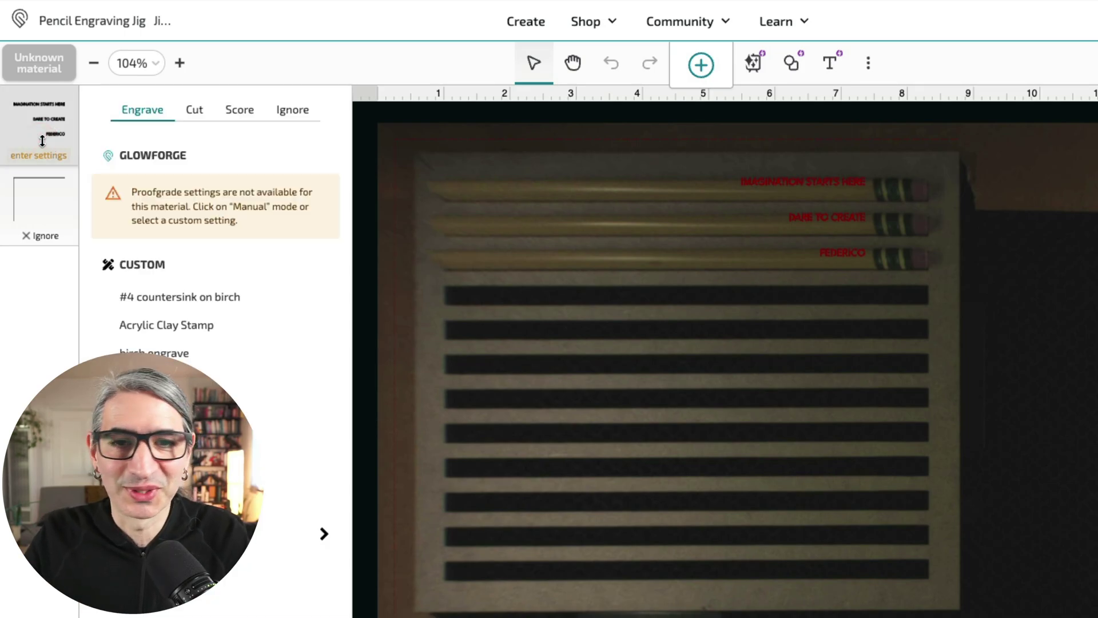
left_click(148, 110)
left_click(172, 533)
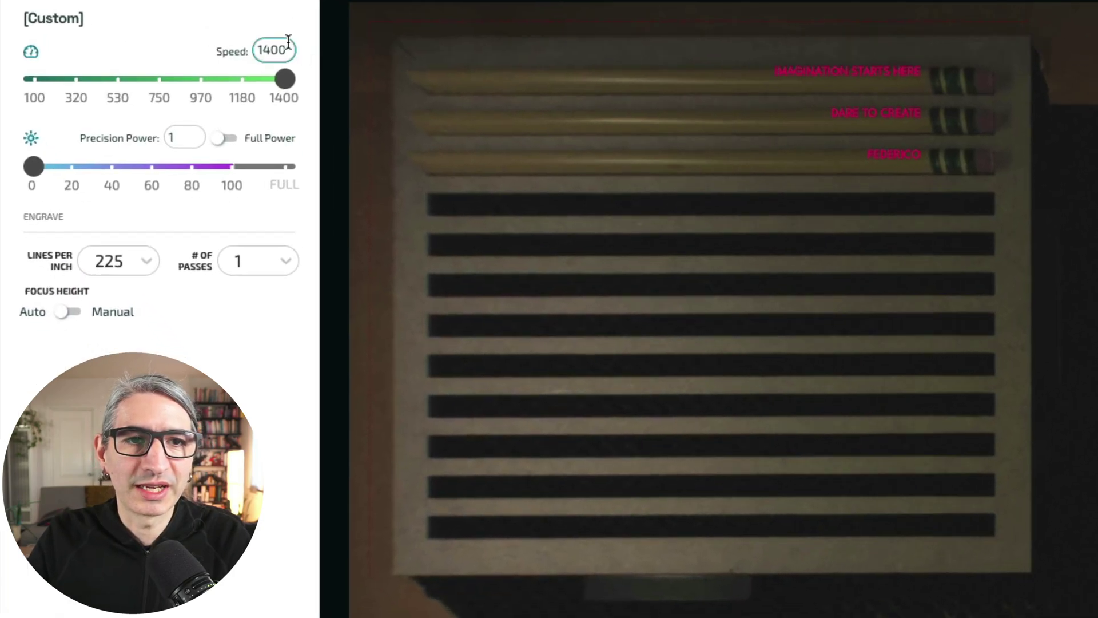
double_click(278, 48)
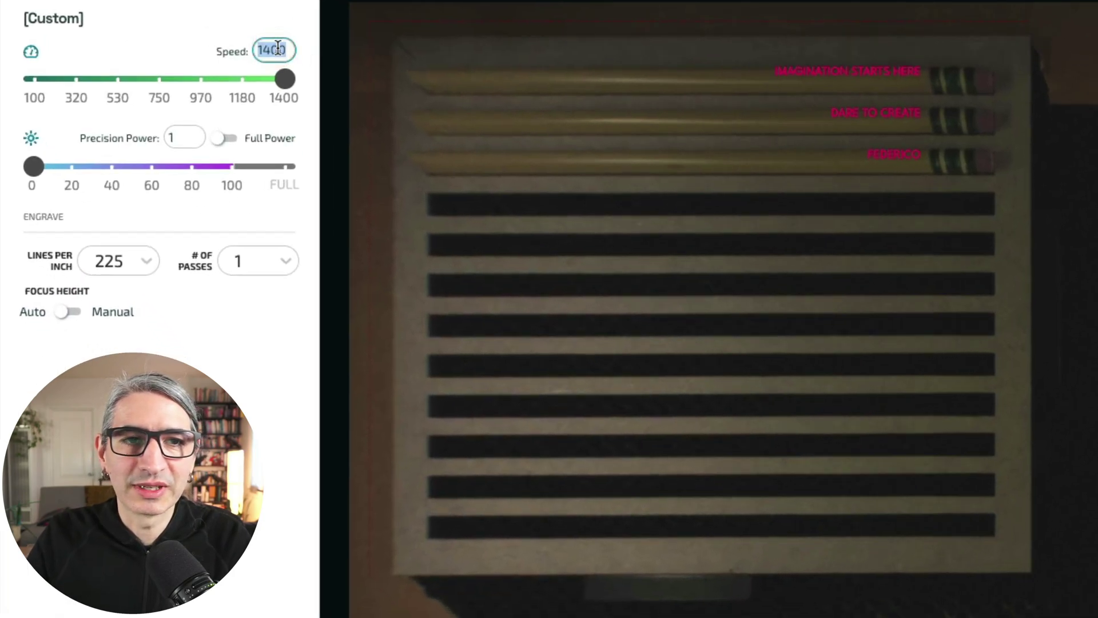
type("1000")
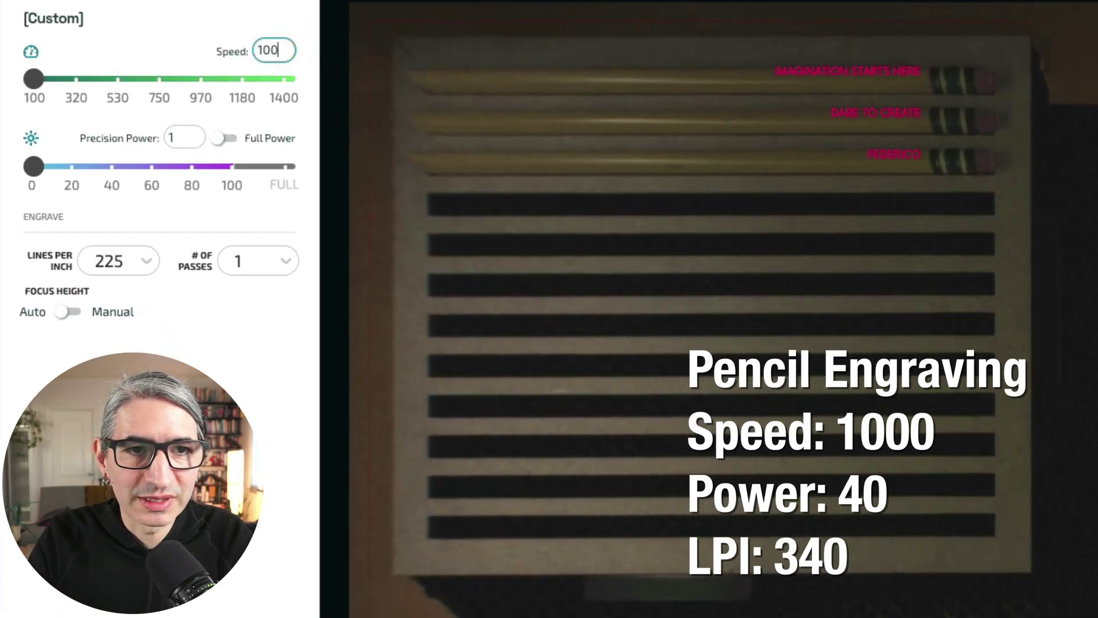
double_click(194, 138)
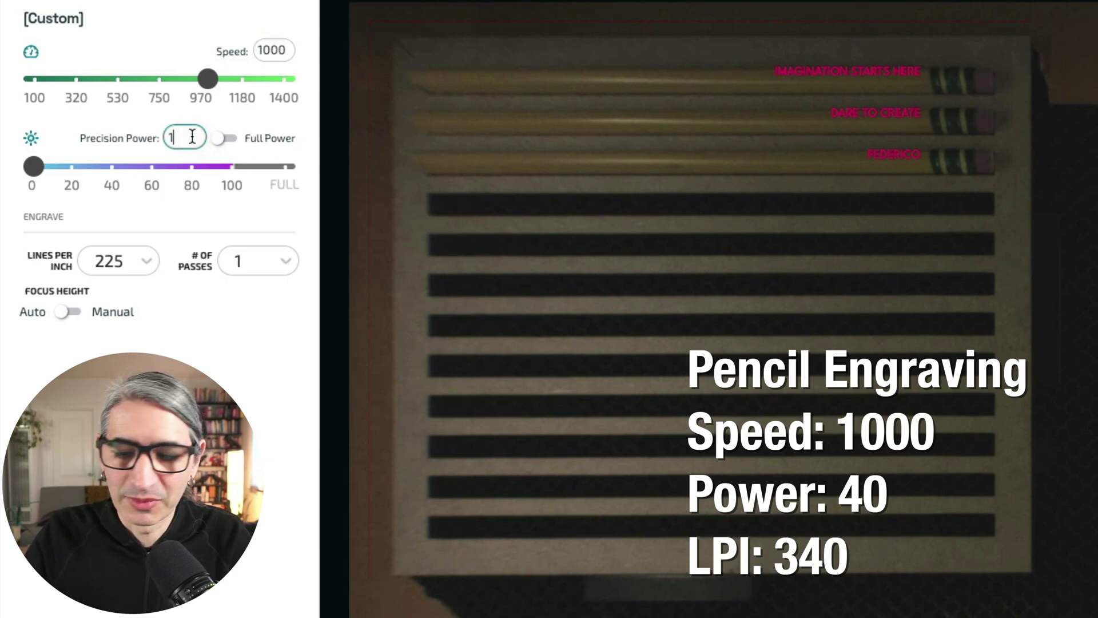
key("BackSpace")
type("40")
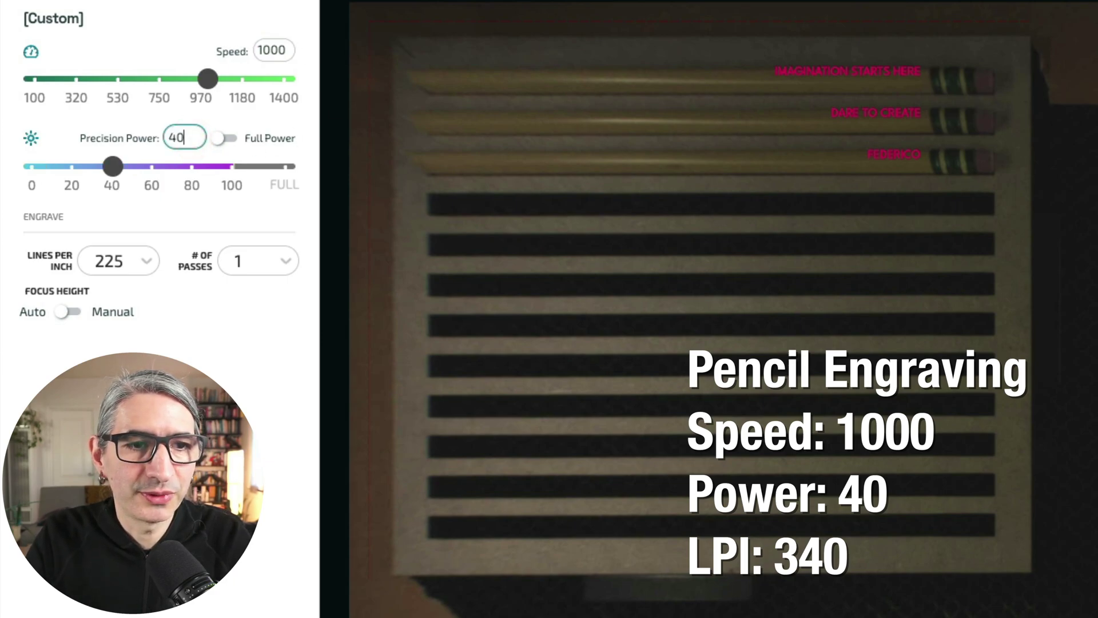
Use 340 lines per inch and a manual focus height of 0.267 in.
left_click(146, 261)
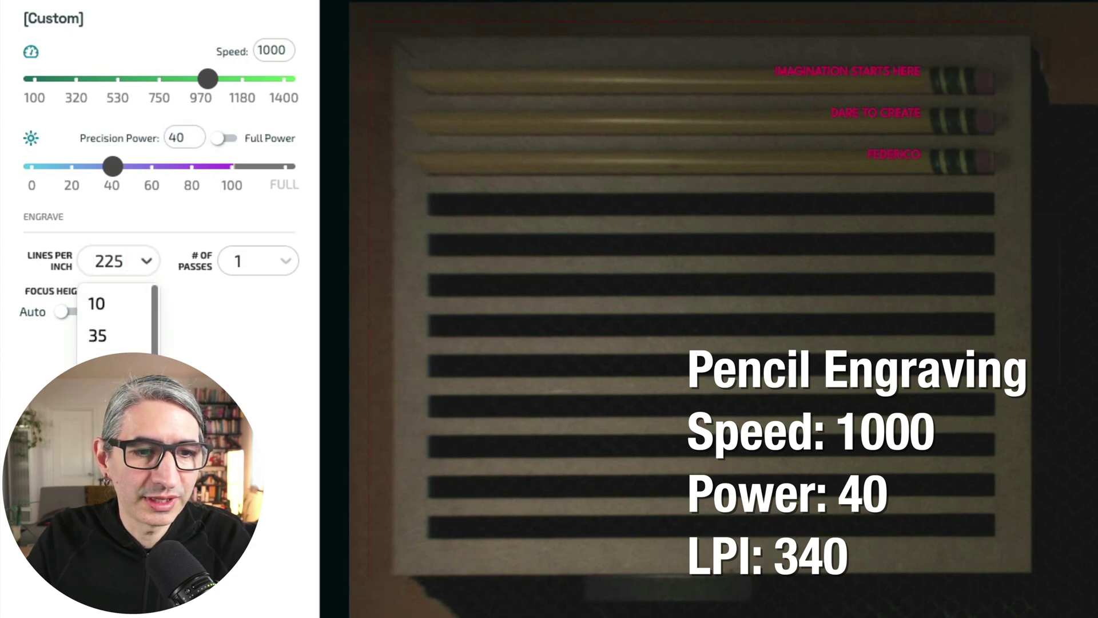
type("340")
key("Return")
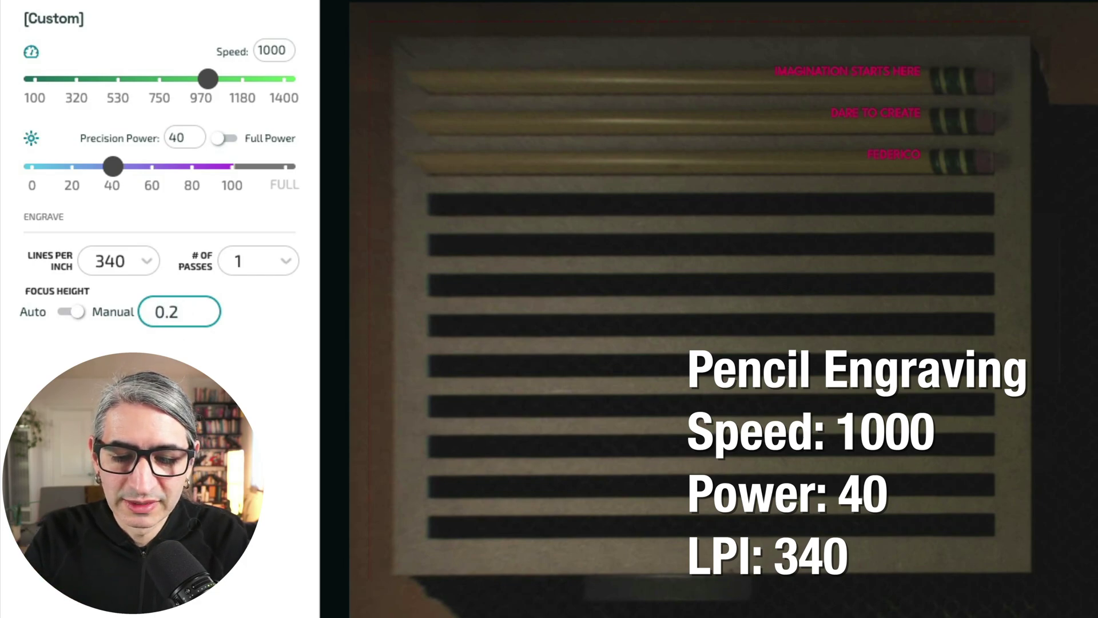
type("67")
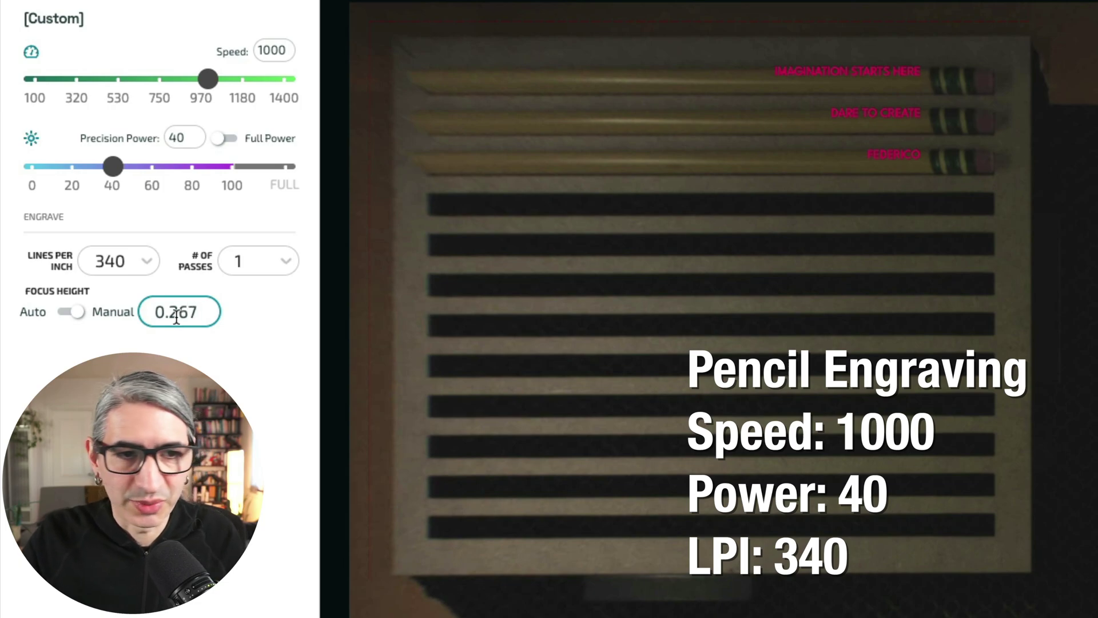
left_click(243, 311)
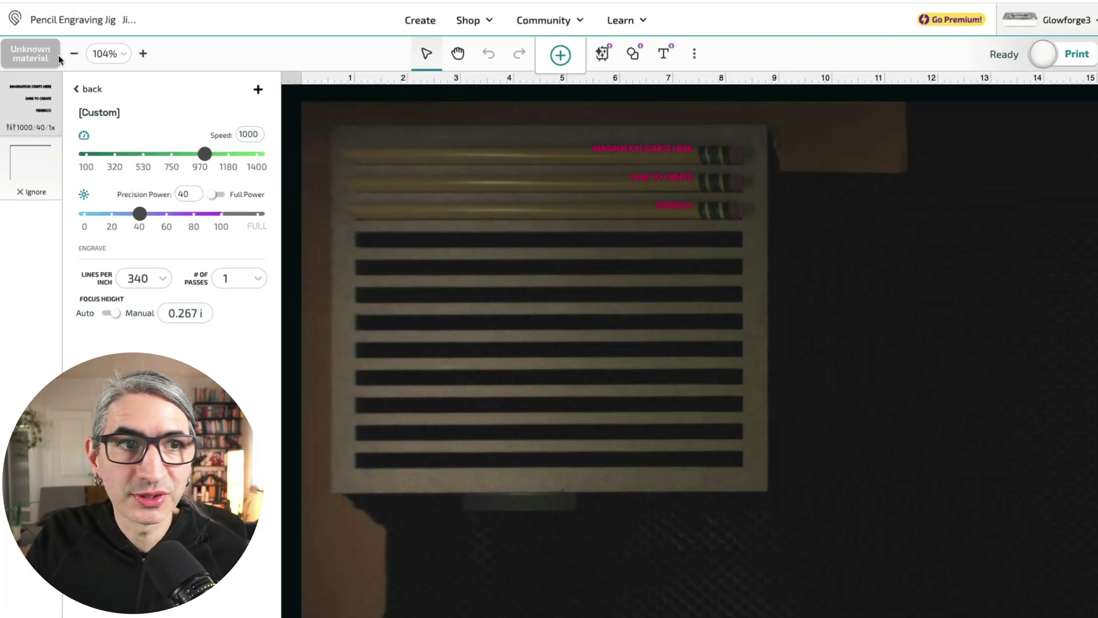
Register the pencils as an uncertified material 0.267 in thick.
left_click(29, 57)
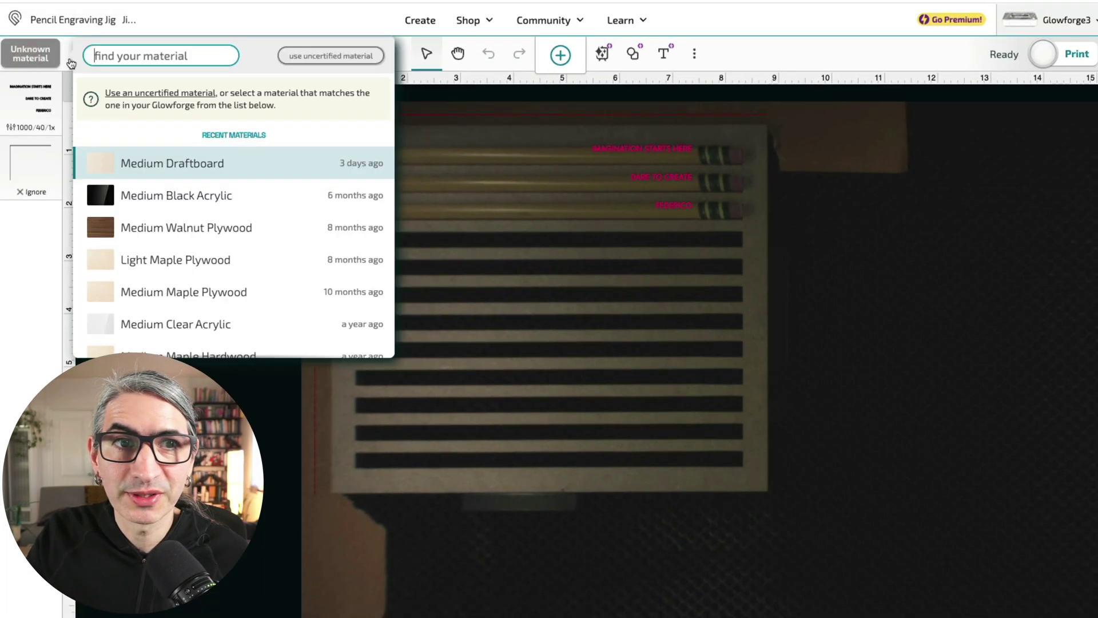
left_click(323, 55)
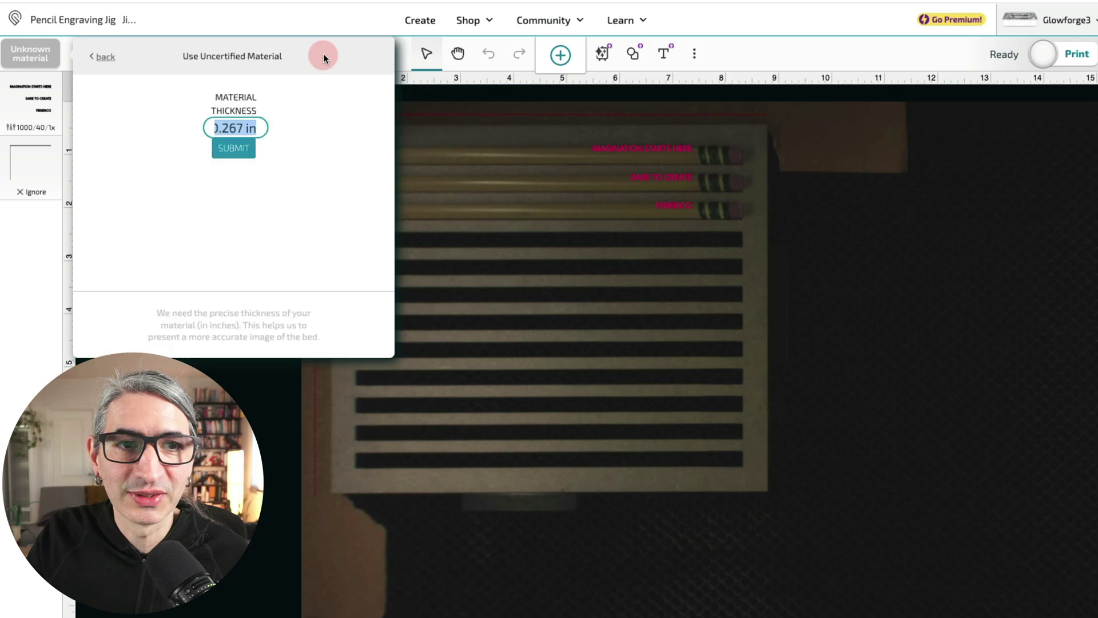
left_click(241, 146)
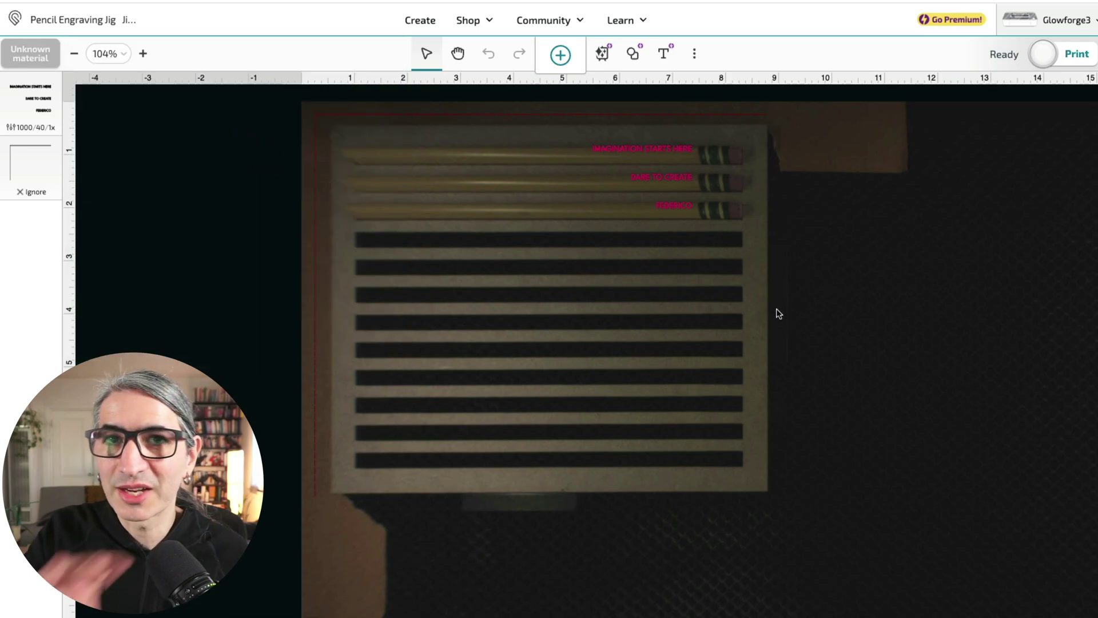
Reopen the engrave step to verify its manual focus height.
left_click(28, 105)
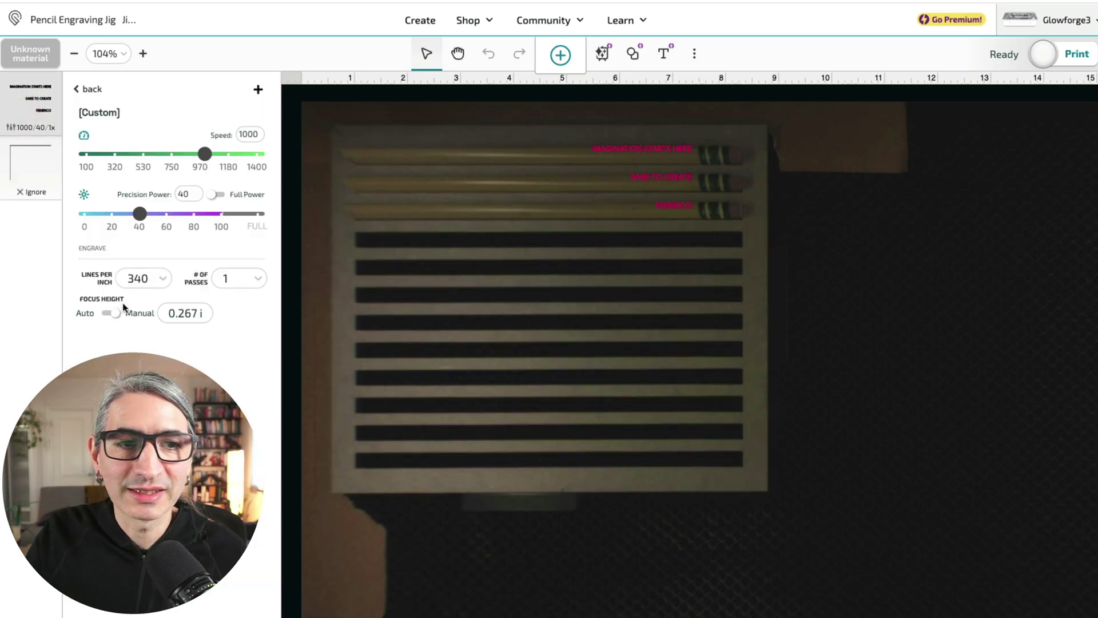
left_click(193, 313)
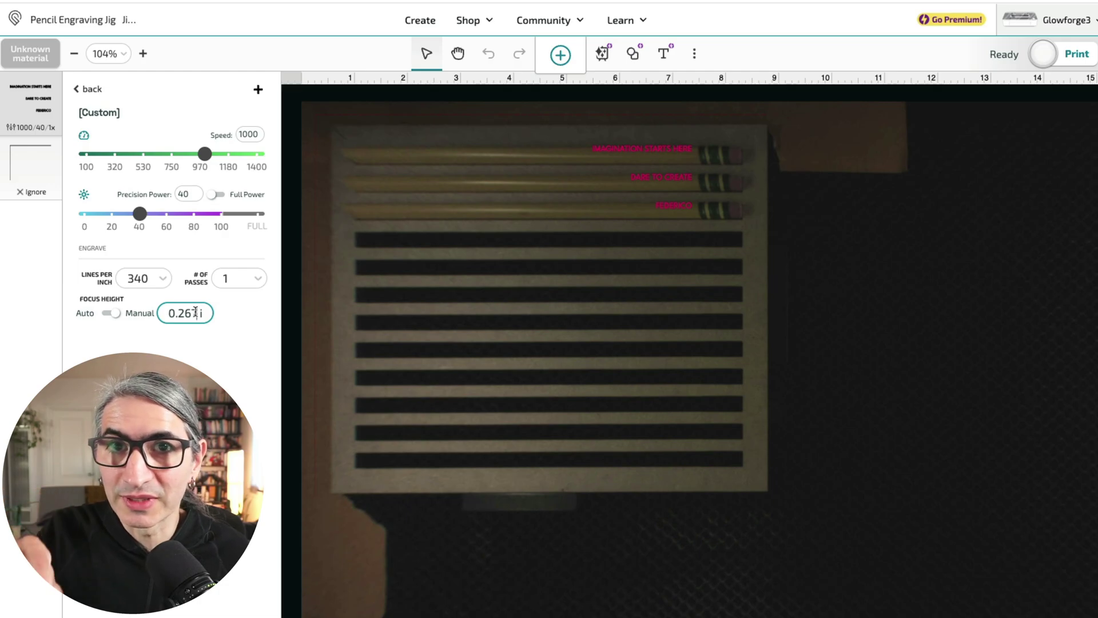
left_click(805, 198)
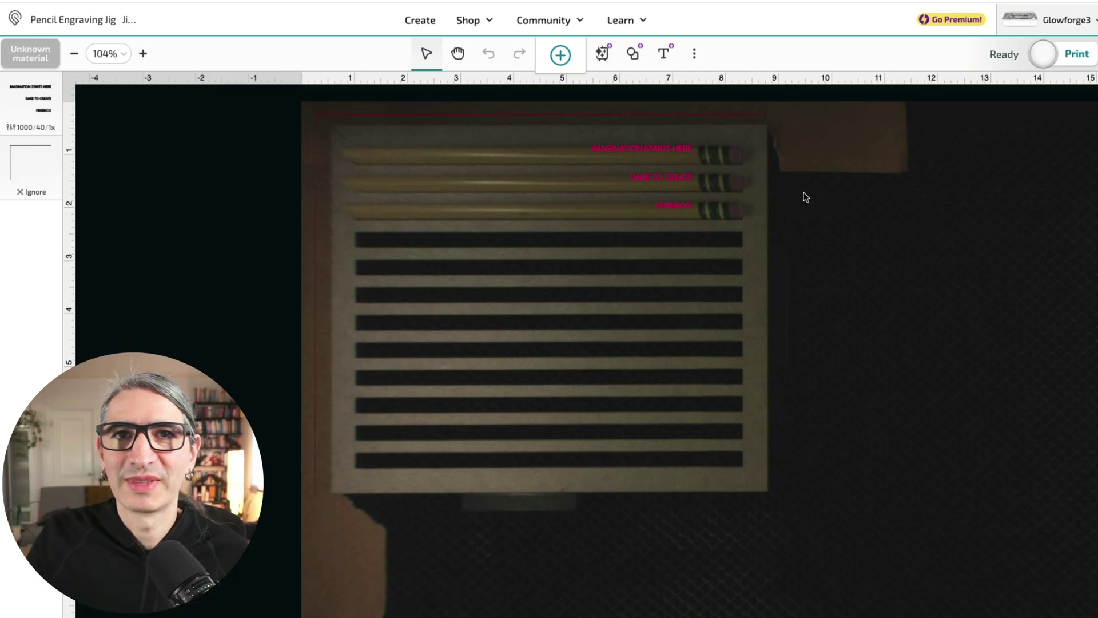
Print the 1000/40 one-pass pencil engraving job on the laser.
left_click(1073, 58)
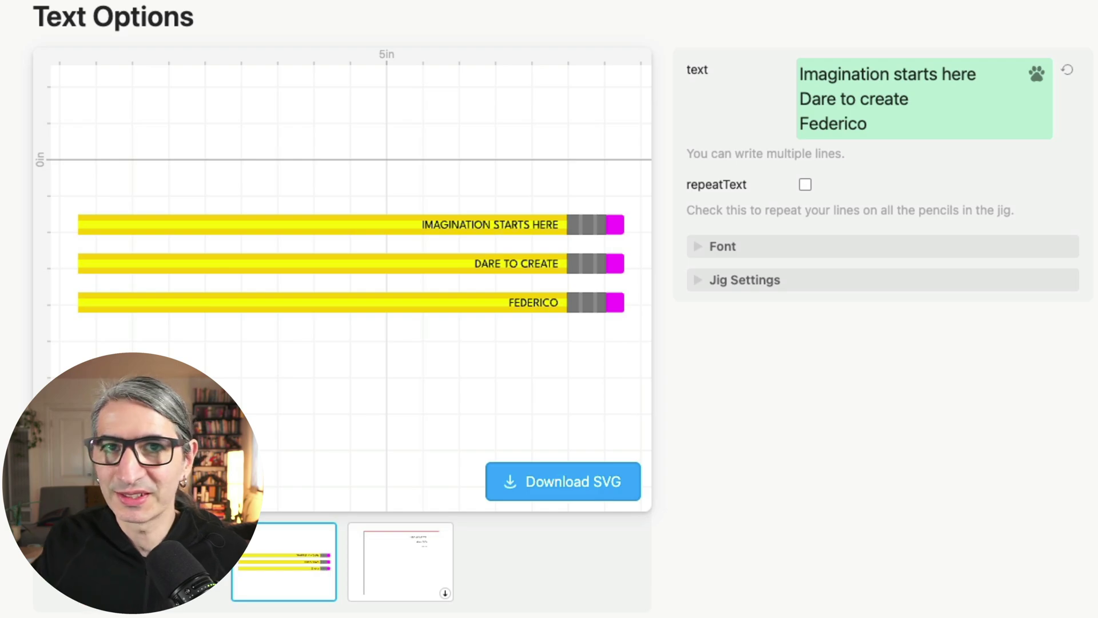
Insert a star symbol before 'Imagination' and after 'here' in the first text line.
key("Tab")
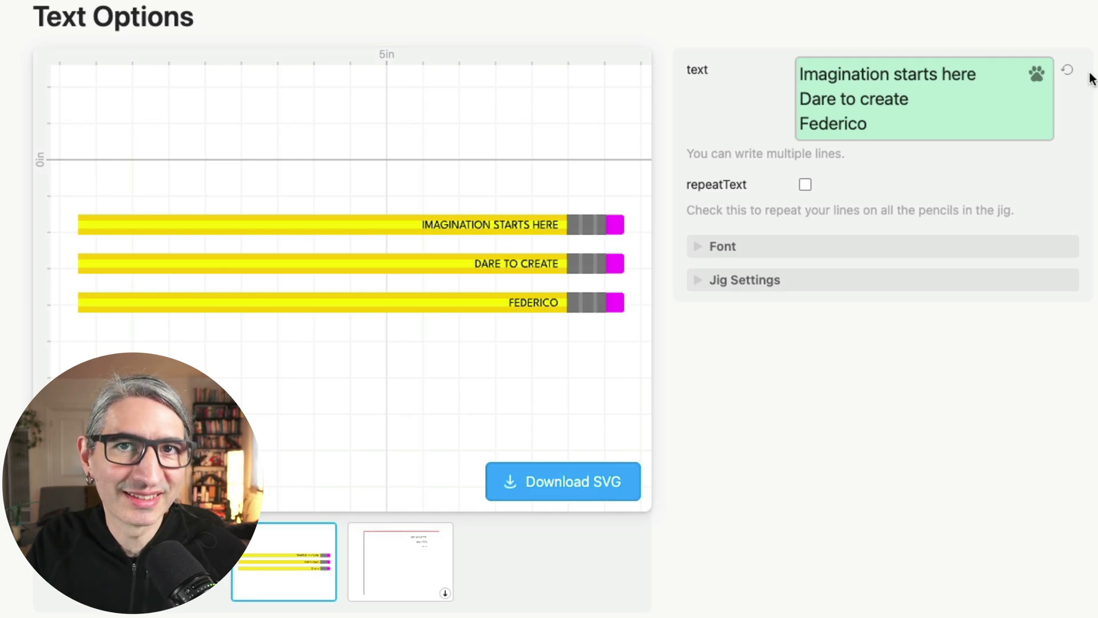
left_click(800, 73)
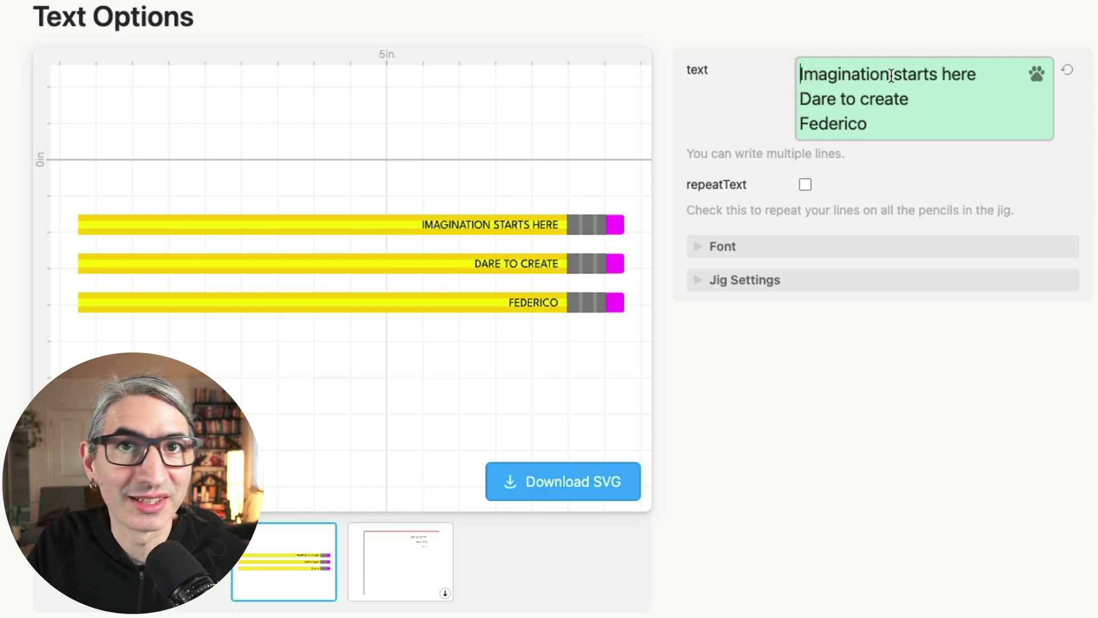
left_click(1036, 75)
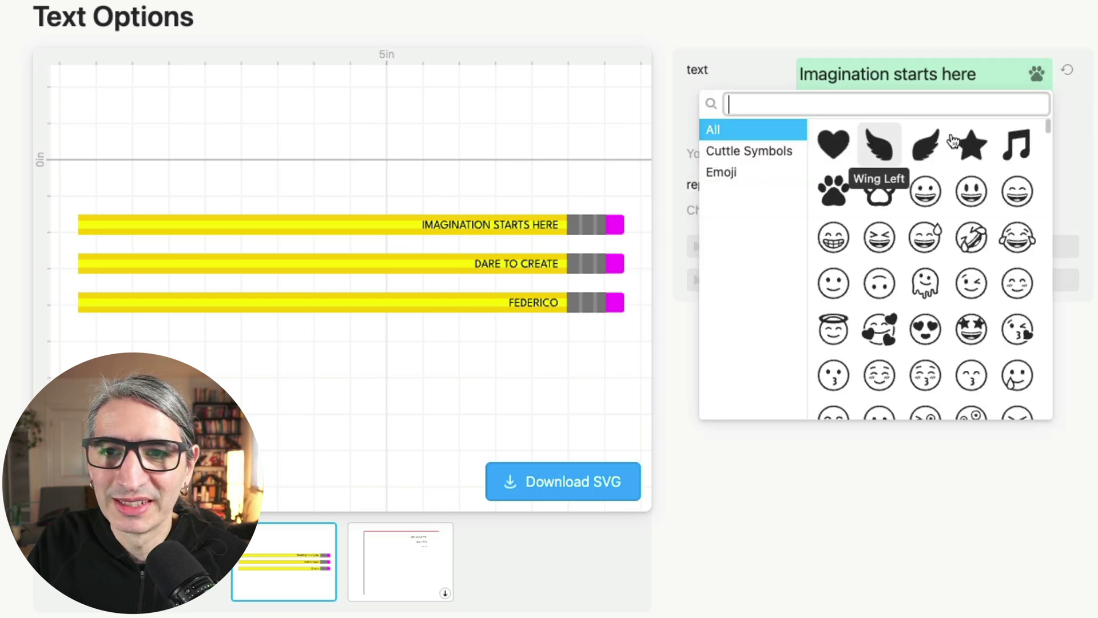
left_click(972, 143)
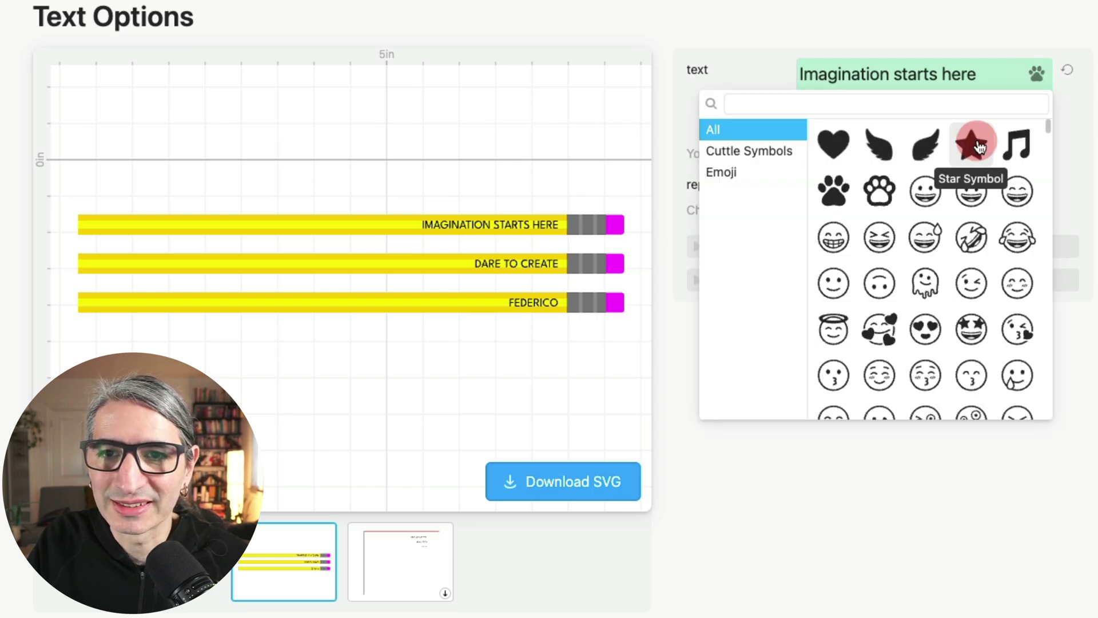
left_click(996, 73)
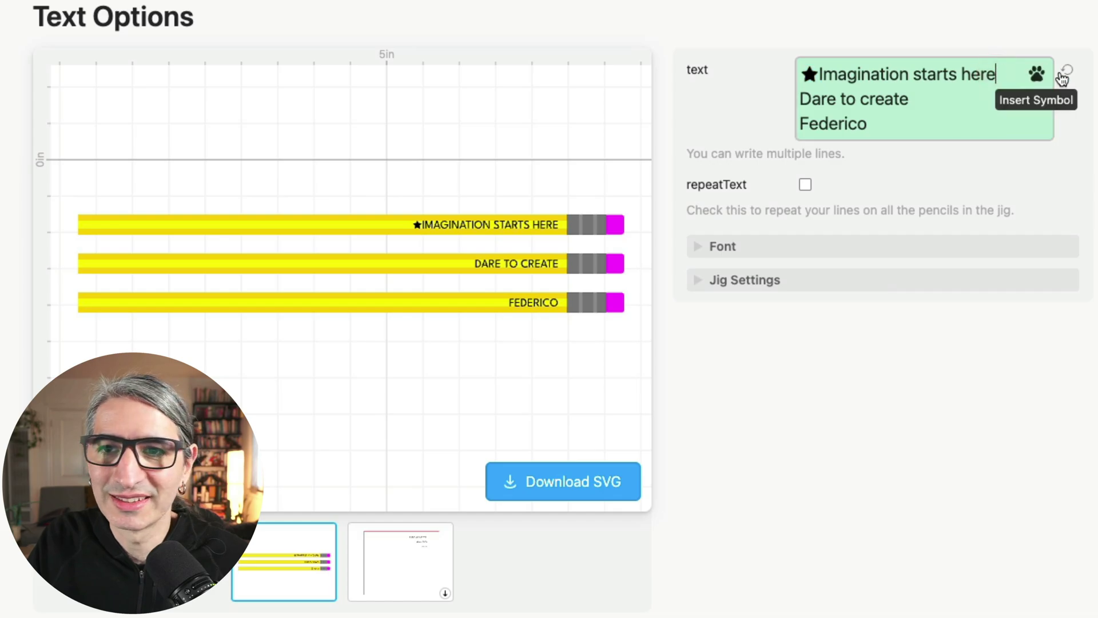
left_click(1036, 74)
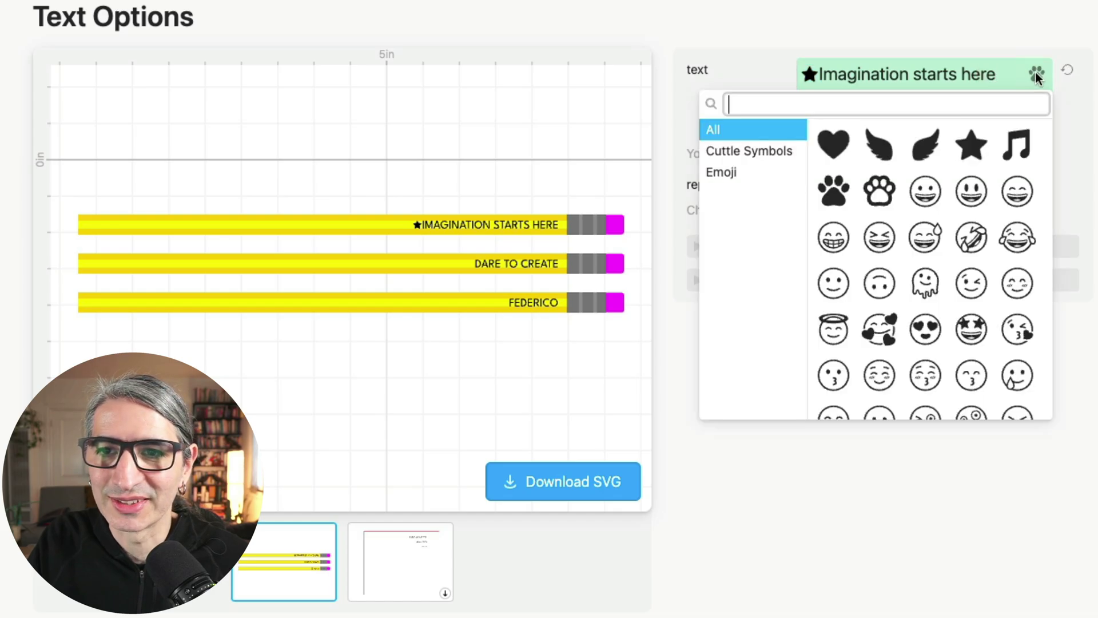
left_click(971, 144)
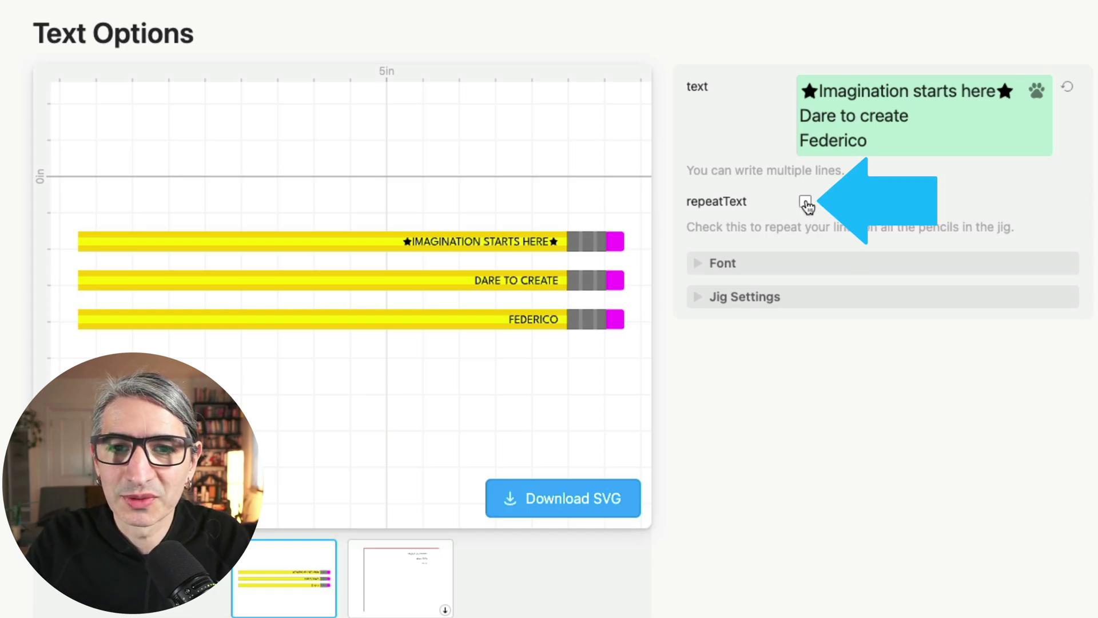
Repeat the text on every pencil, replacing the extra lines with a second line 'Dare to create'.
left_click(805, 201)
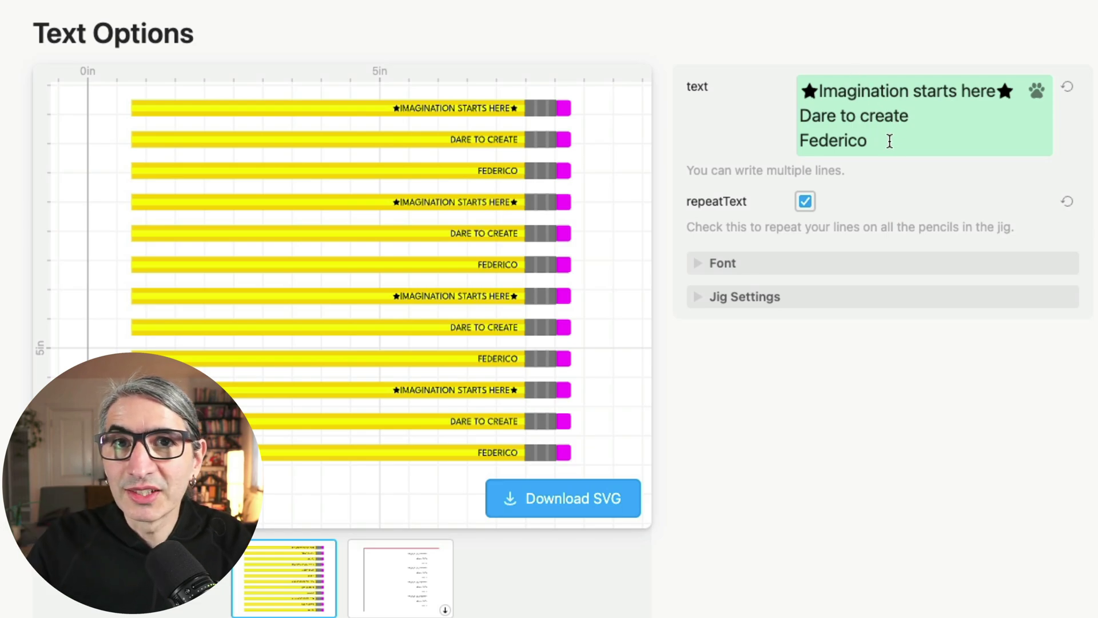
left_click_drag(887, 149, 784, 115)
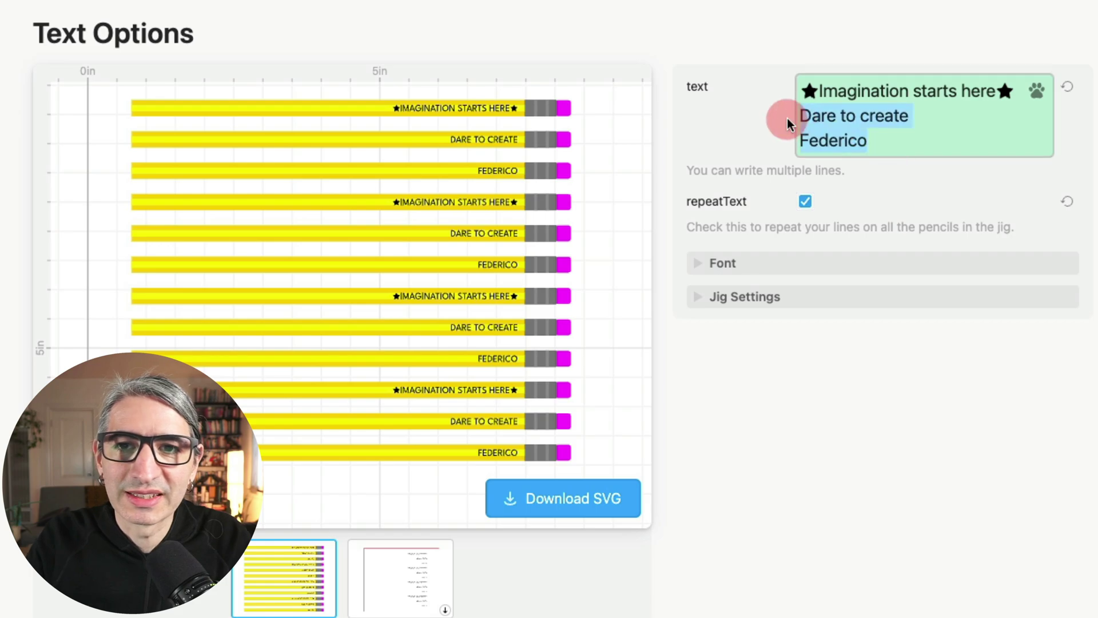
key("BackSpace")
key("BackSpace")
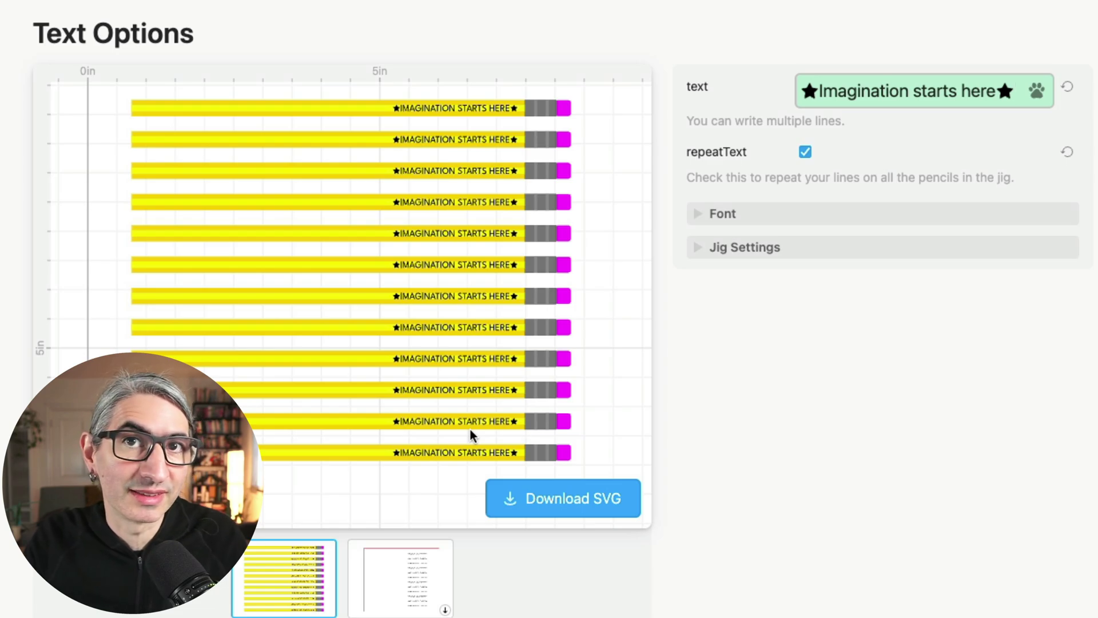
key("Return")
type("Federico")
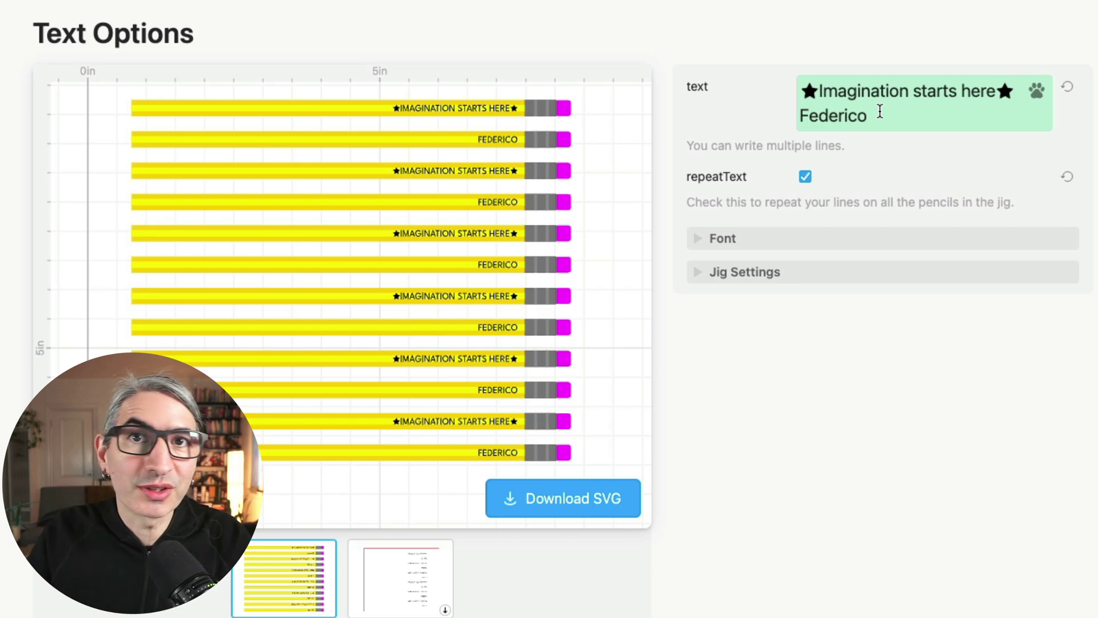
left_click_drag(870, 115, 795, 115)
type("D")
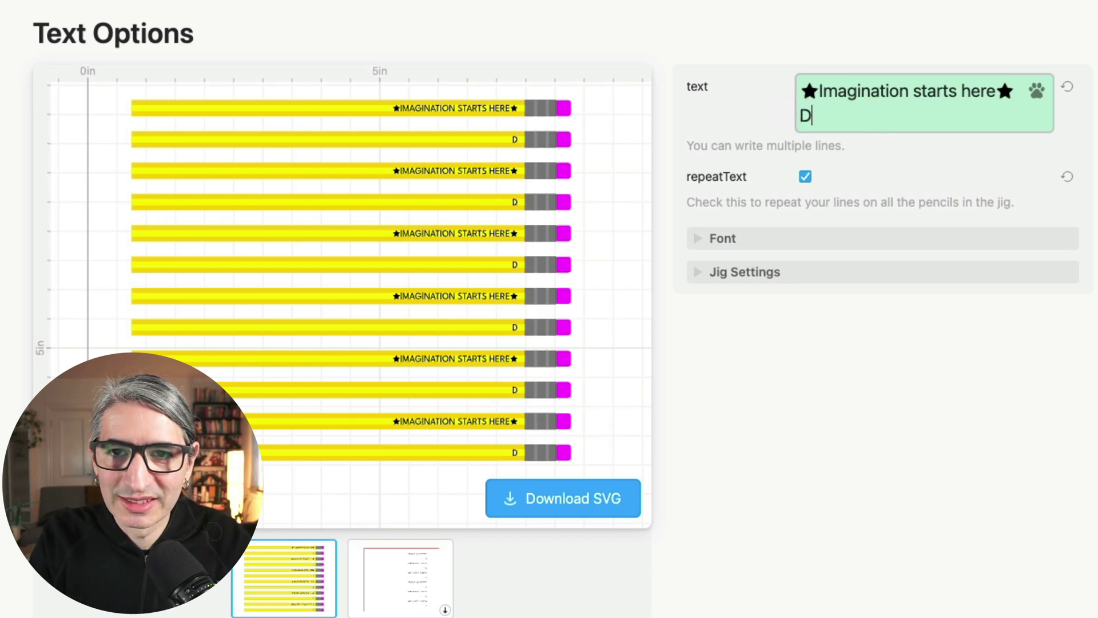
type("are ")
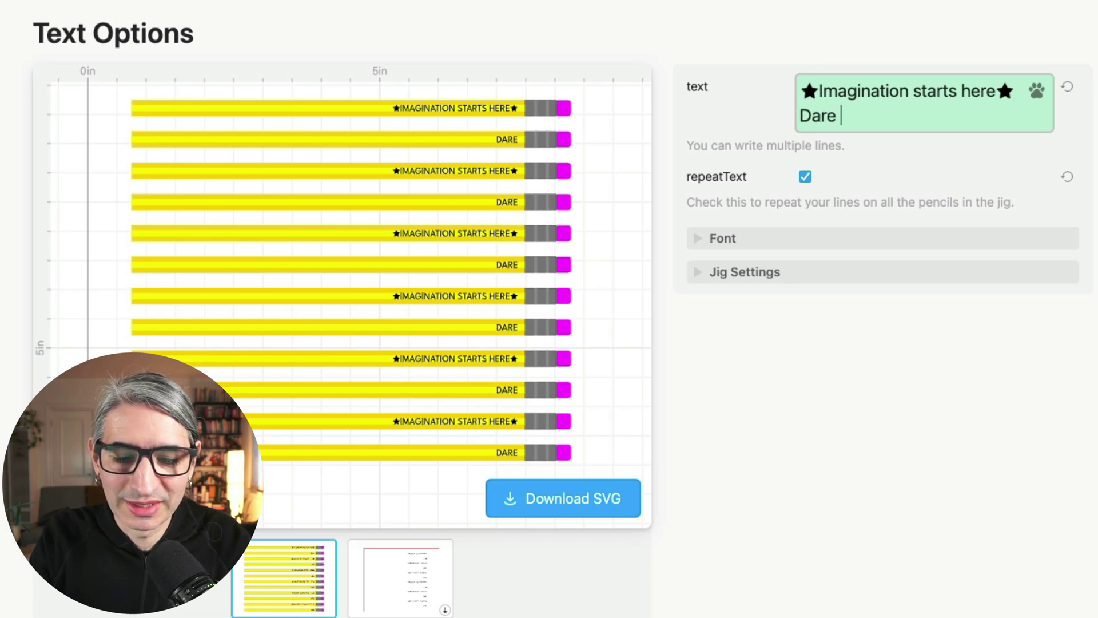
type("to create")
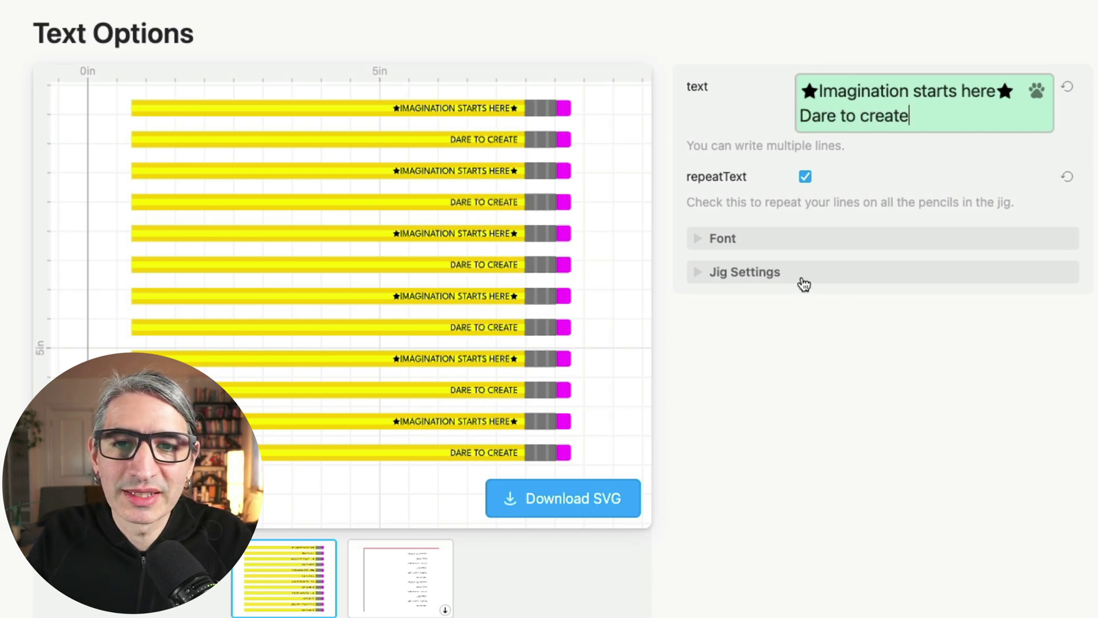
Reduce the jig from 12 to 4 pencil slots and show the engraving jig design.
left_click(804, 273)
double_click(871, 300)
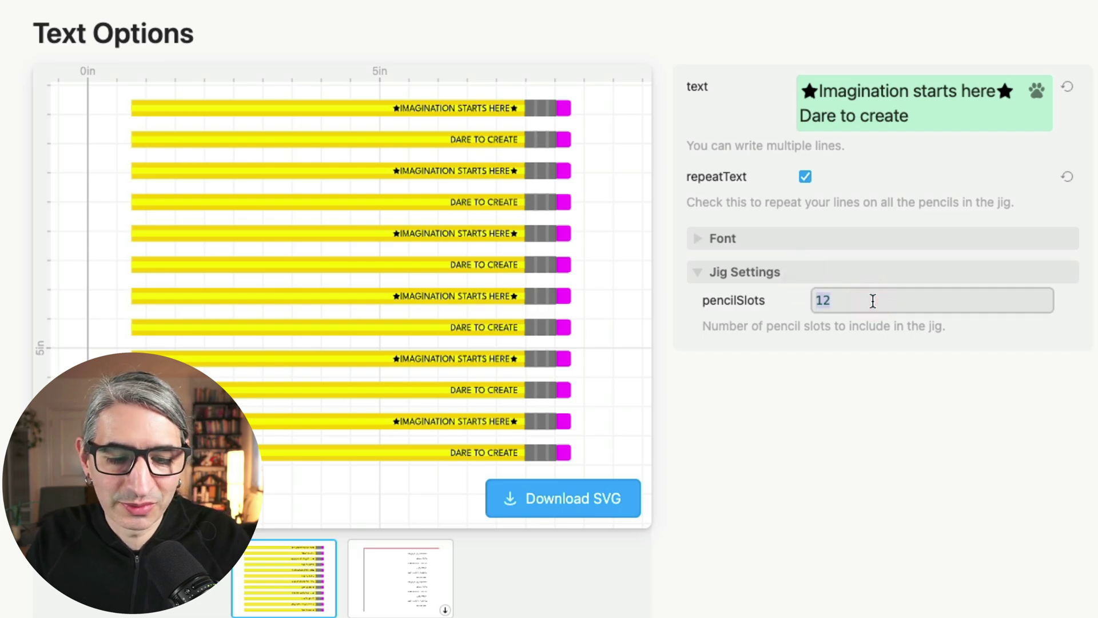
type("4")
key("Return")
left_click(430, 589)
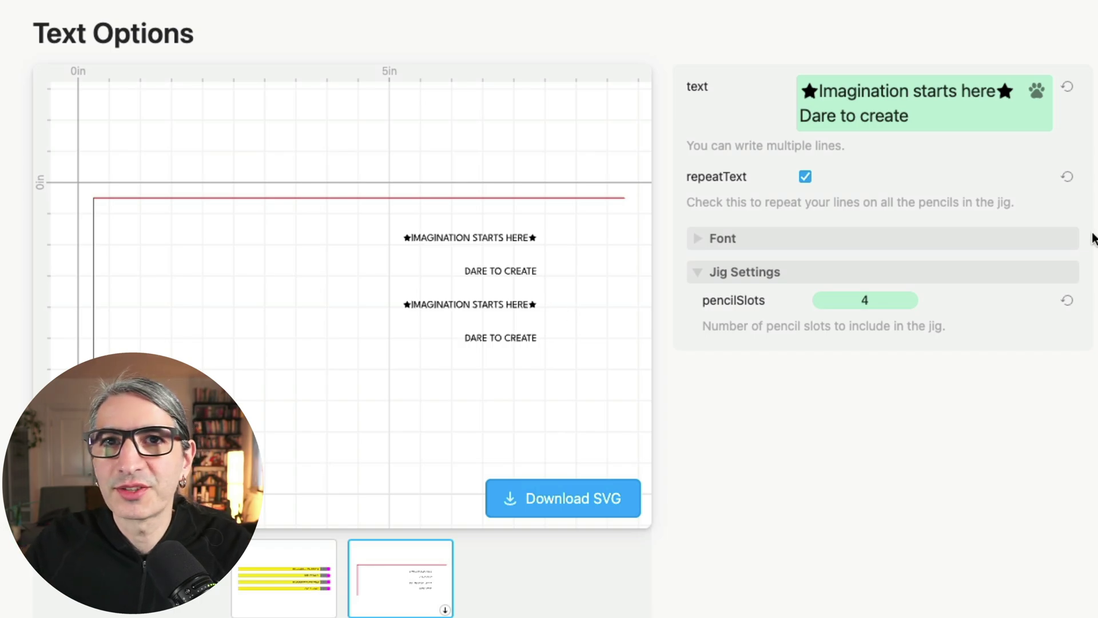
left_click(291, 574)
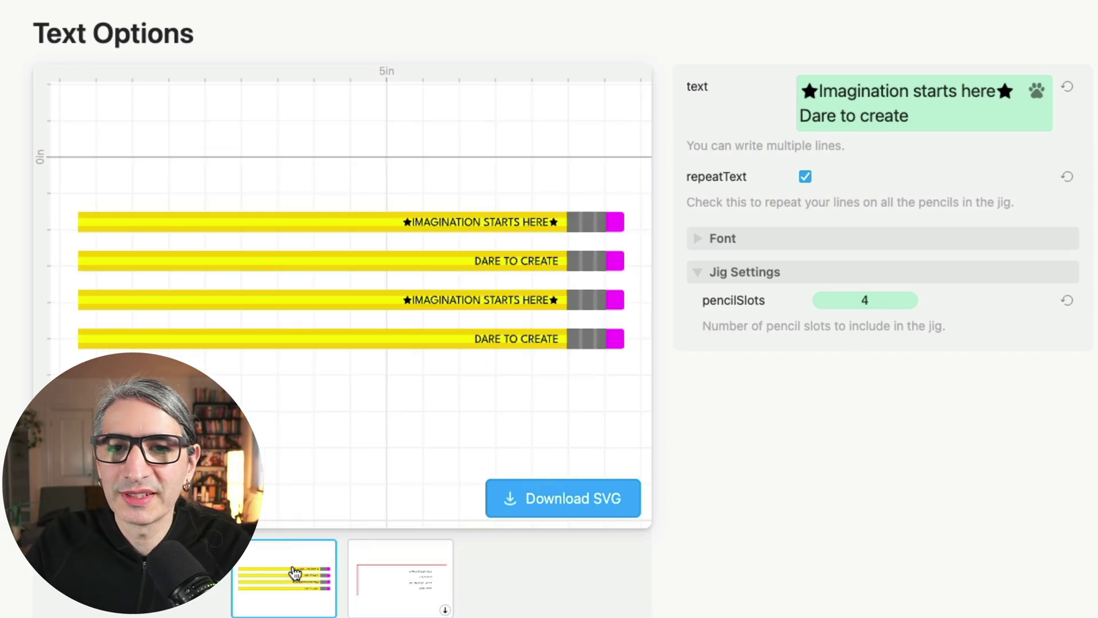
Preview fonts on the pencils: Borel, EMS Readability italic, Alegreya, Aleo, Alike and Alkalami.
left_click(827, 246)
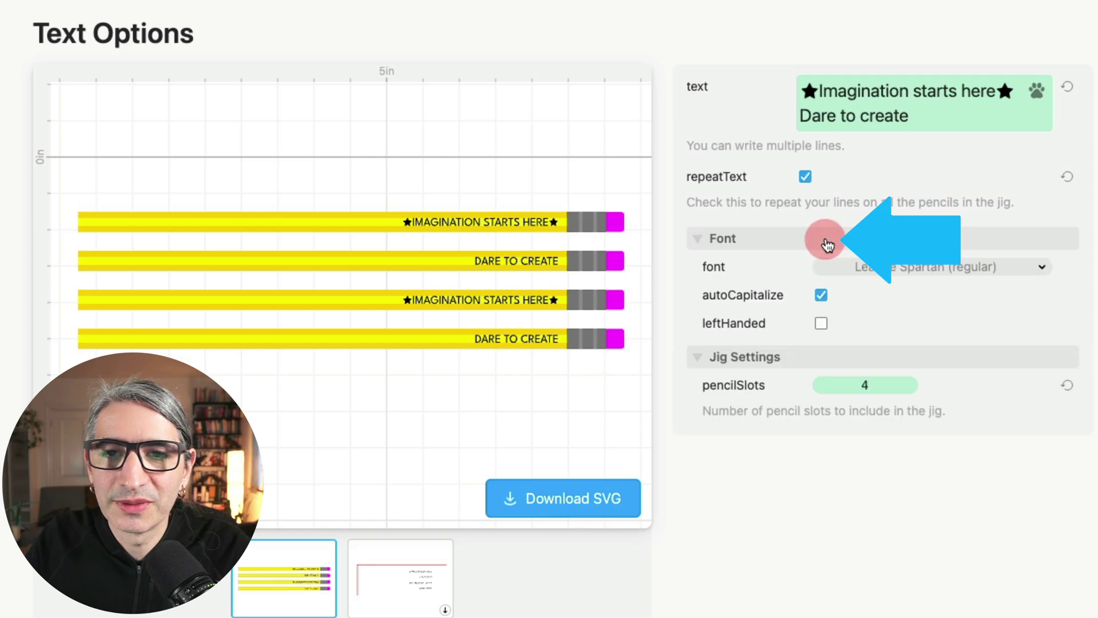
left_click(873, 250)
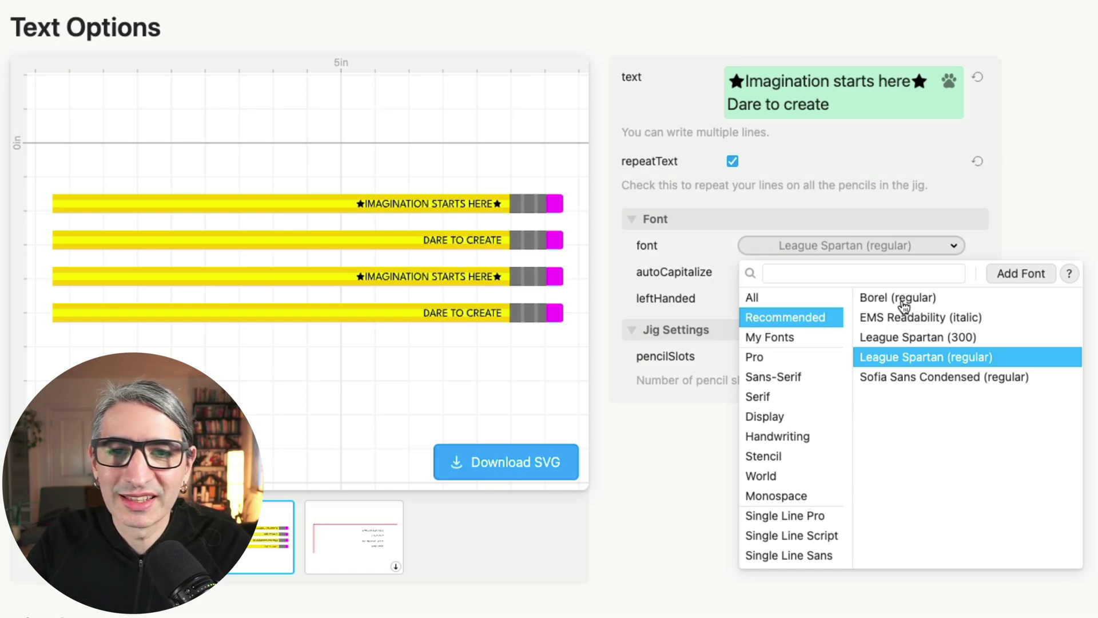
left_click(903, 303)
left_click(906, 316)
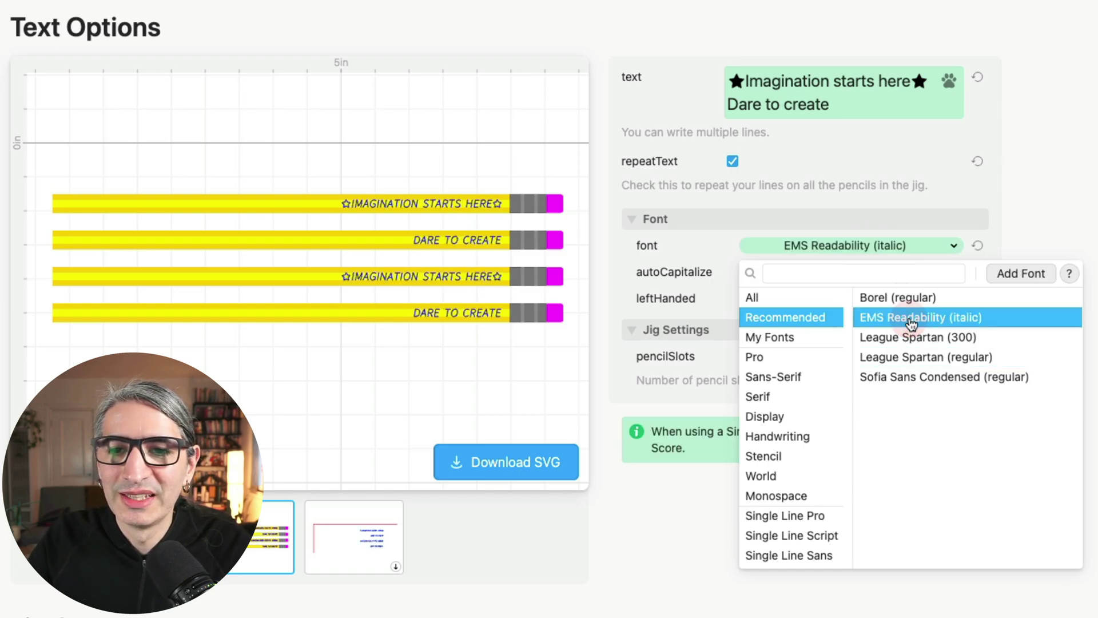
left_click(802, 396)
left_click(893, 357)
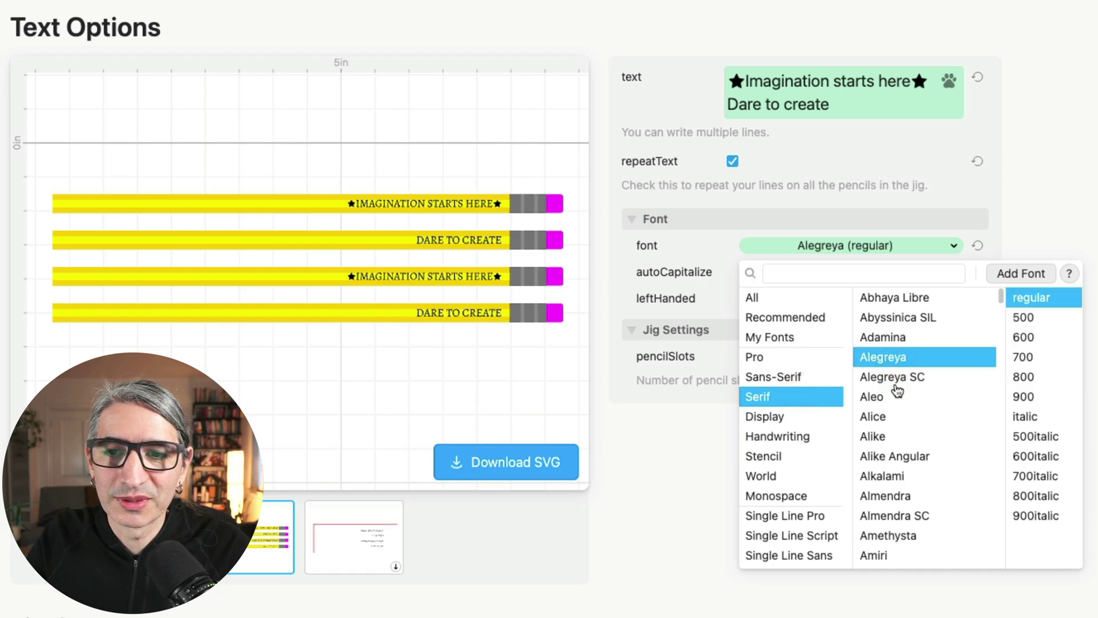
left_click(893, 396)
left_click(895, 436)
left_click(895, 475)
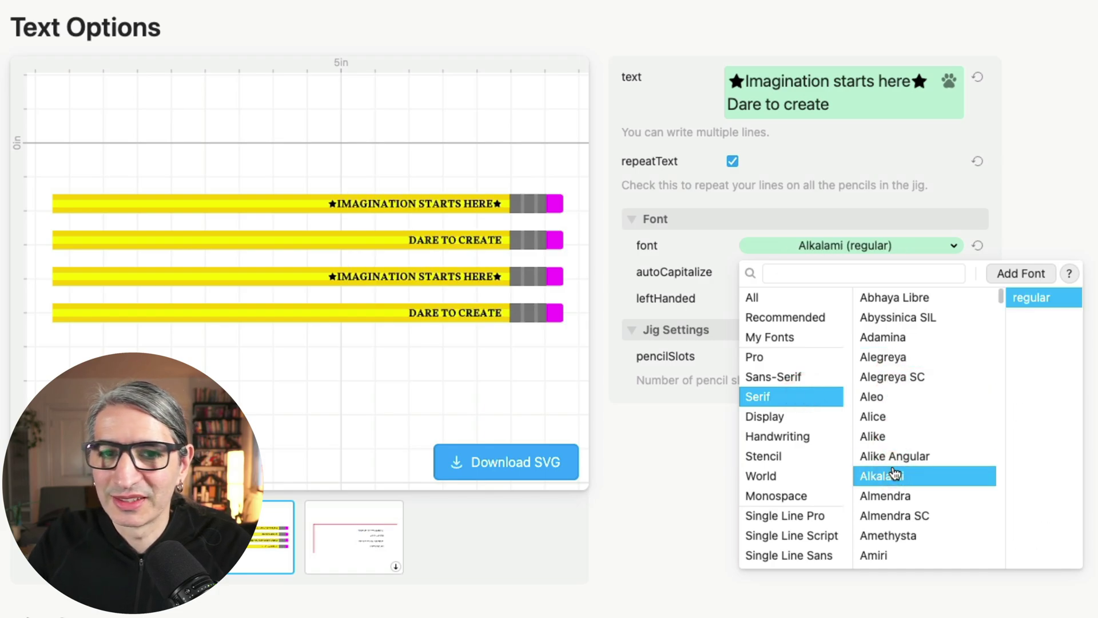
left_click(838, 317)
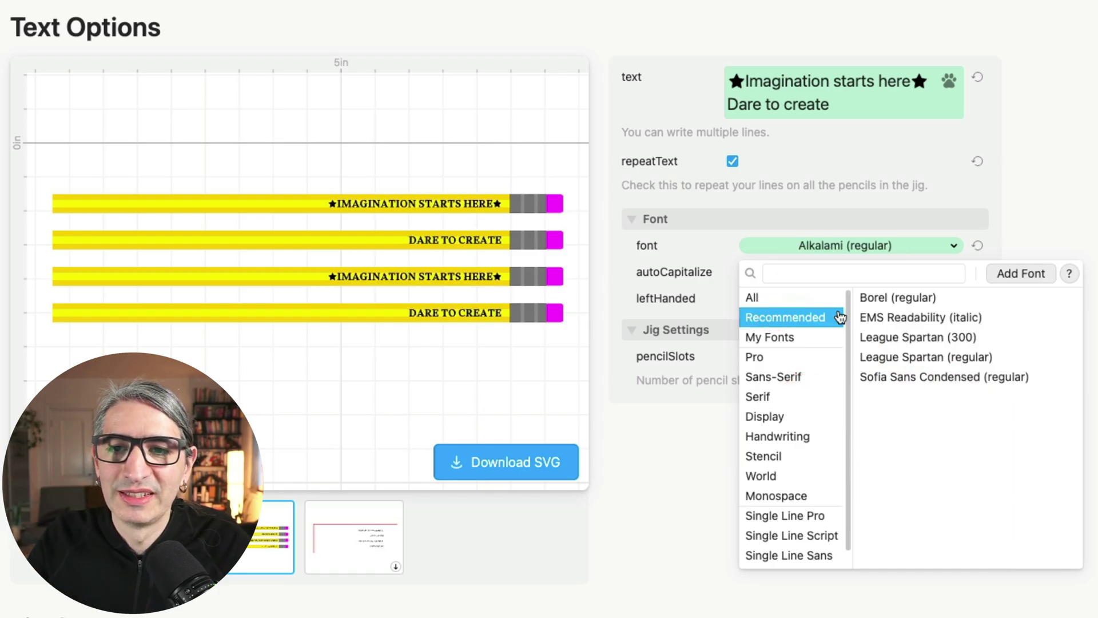
Choose Borel, then enable autoCapitalize and leftHanded to mirror the lettering.
left_click(907, 298)
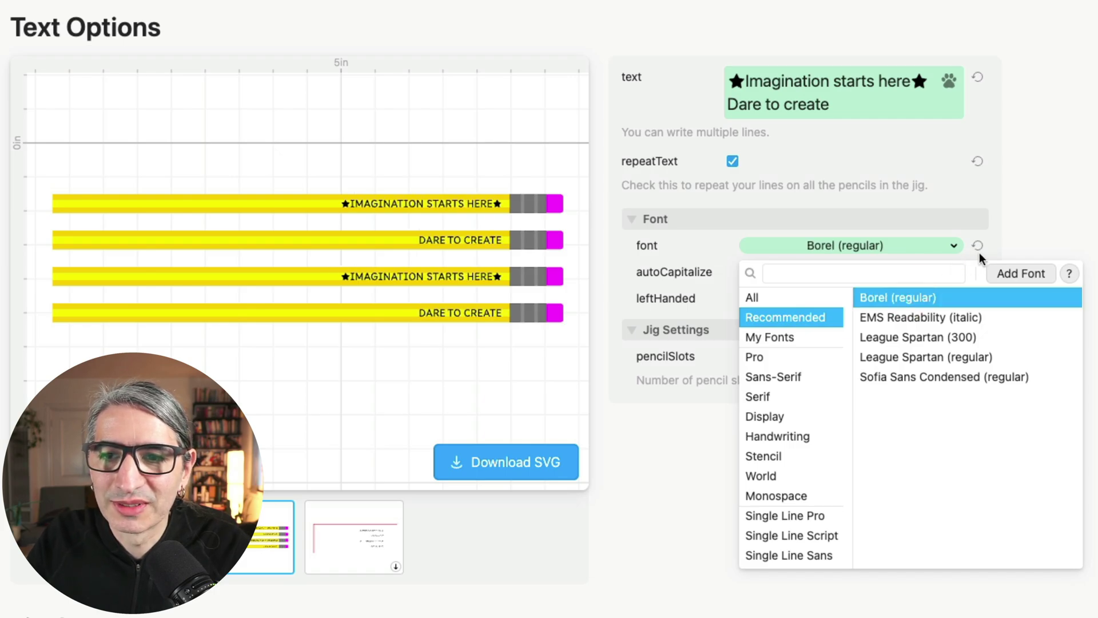
left_click(1033, 240)
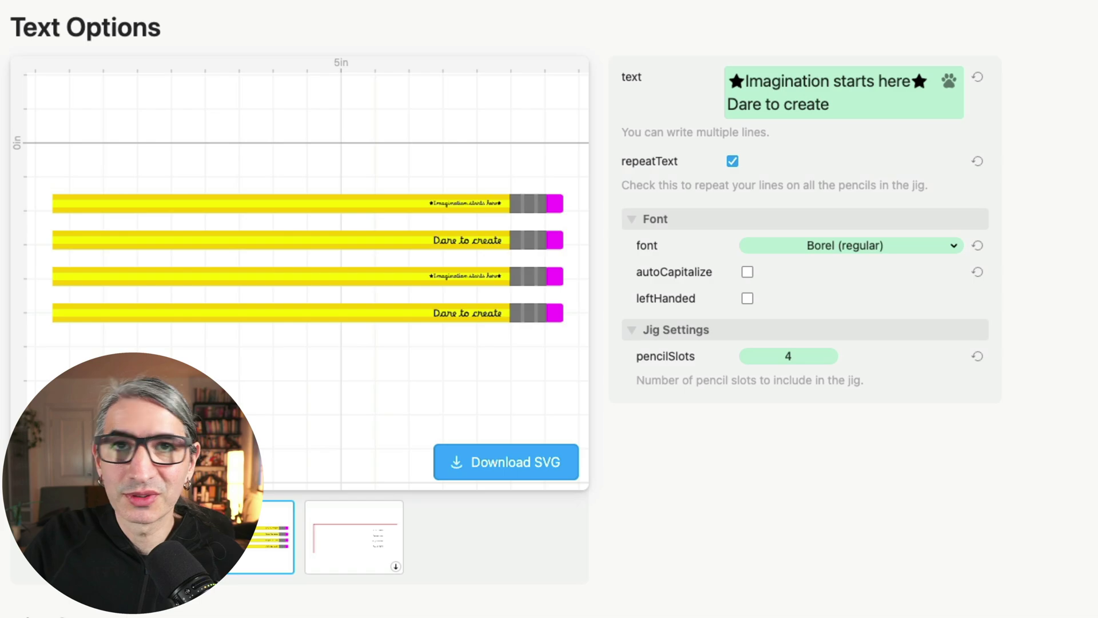
left_click(747, 273)
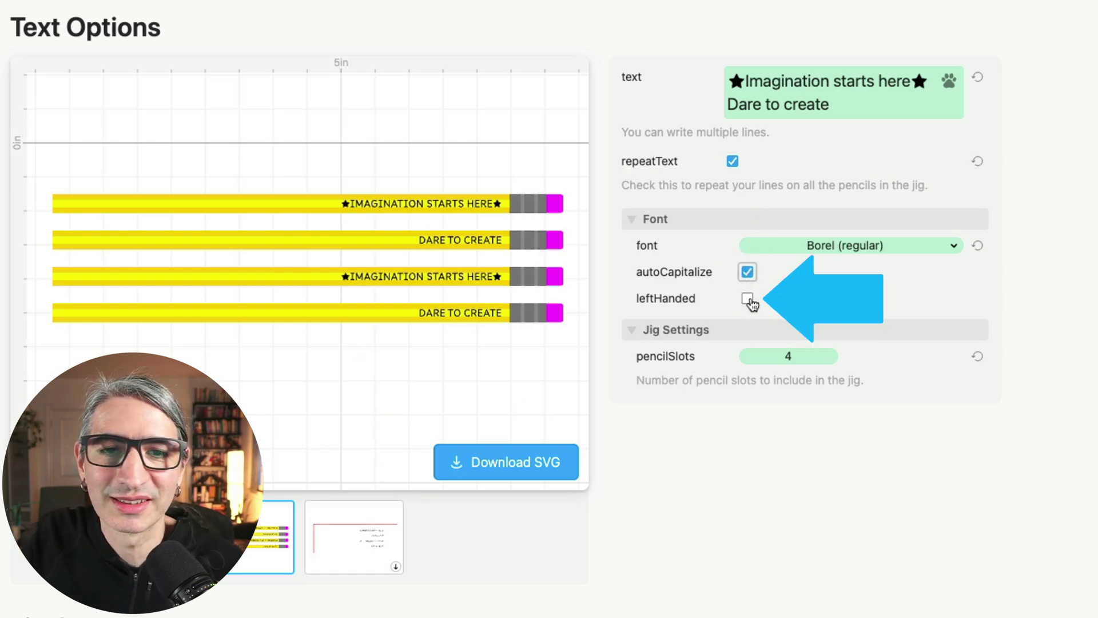
left_click(748, 300)
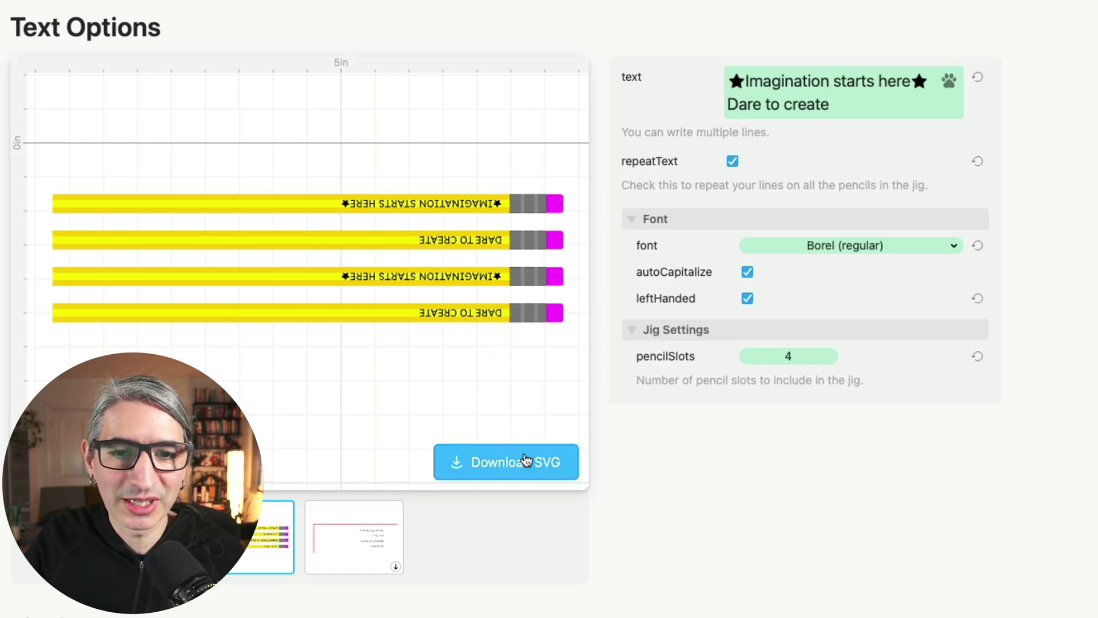
Save the mirrored four-pencil jig as an SVG file via Download SVG.
left_click(522, 463)
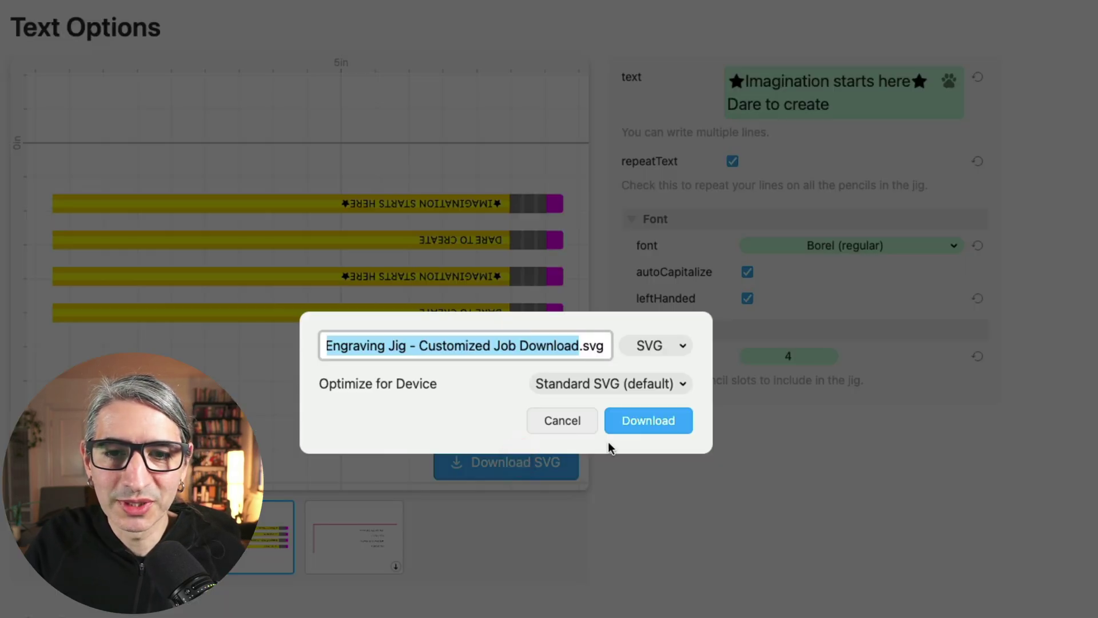
left_click(646, 426)
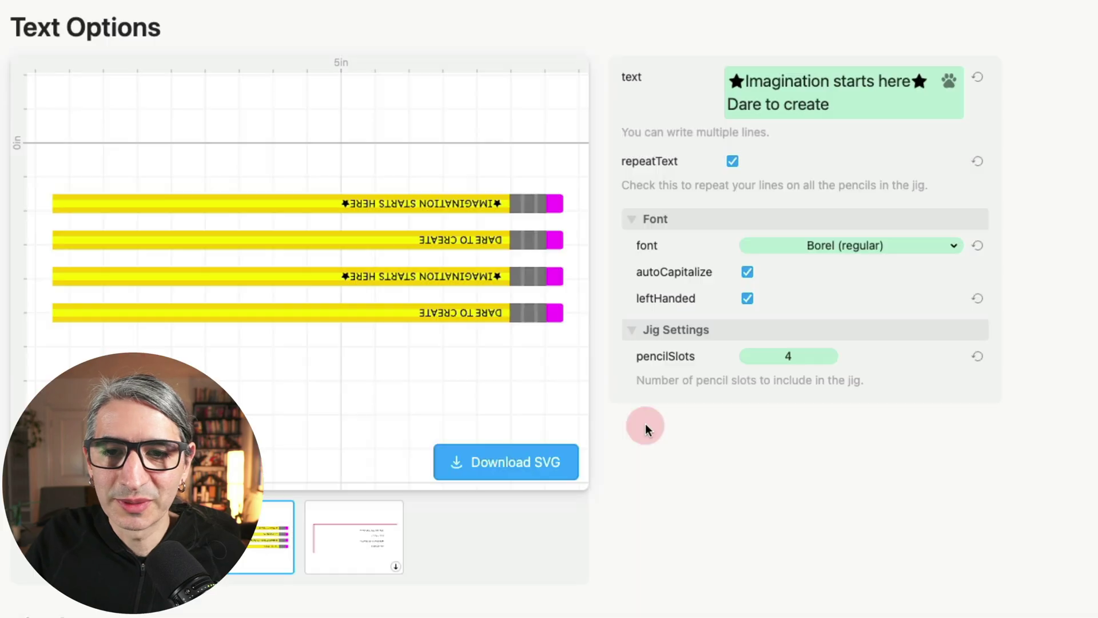
left_click(996, 411)
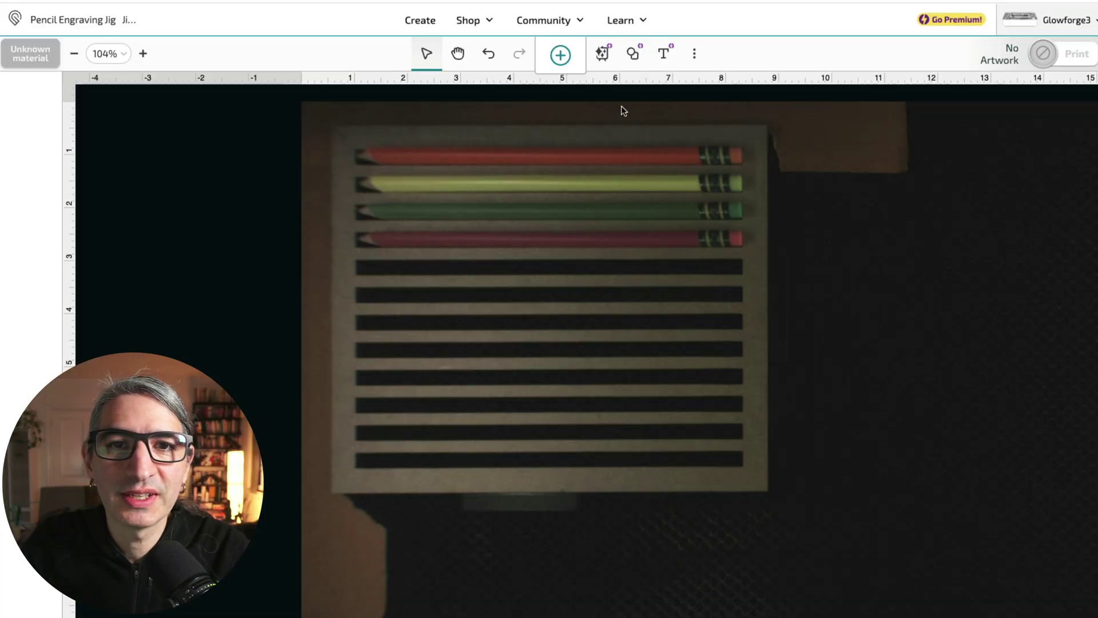
Upload the downloaded pencil jig SVG onto the bed over the four jigged pencils.
left_click(561, 55)
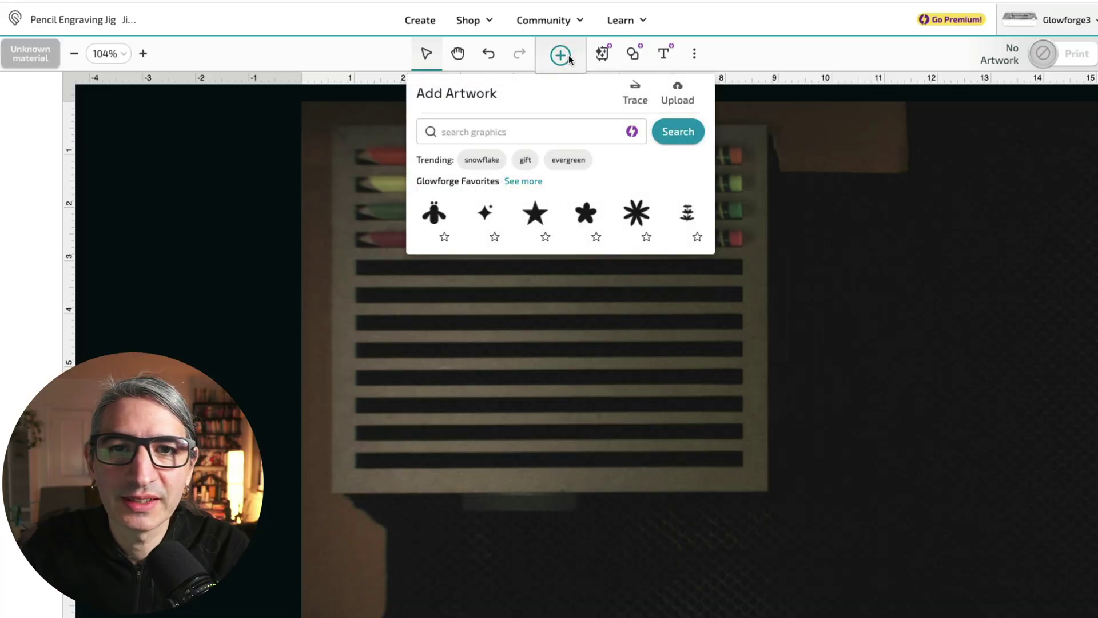
left_click(683, 101)
left_click(420, 106)
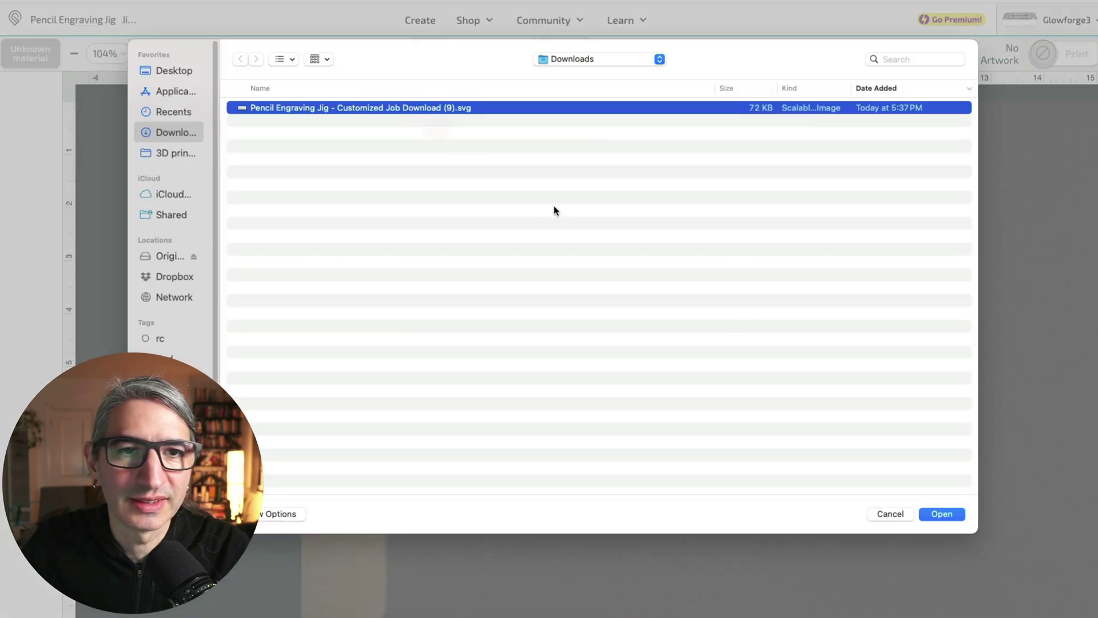
left_click(941, 514)
left_click_drag(830, 319, 266, 87)
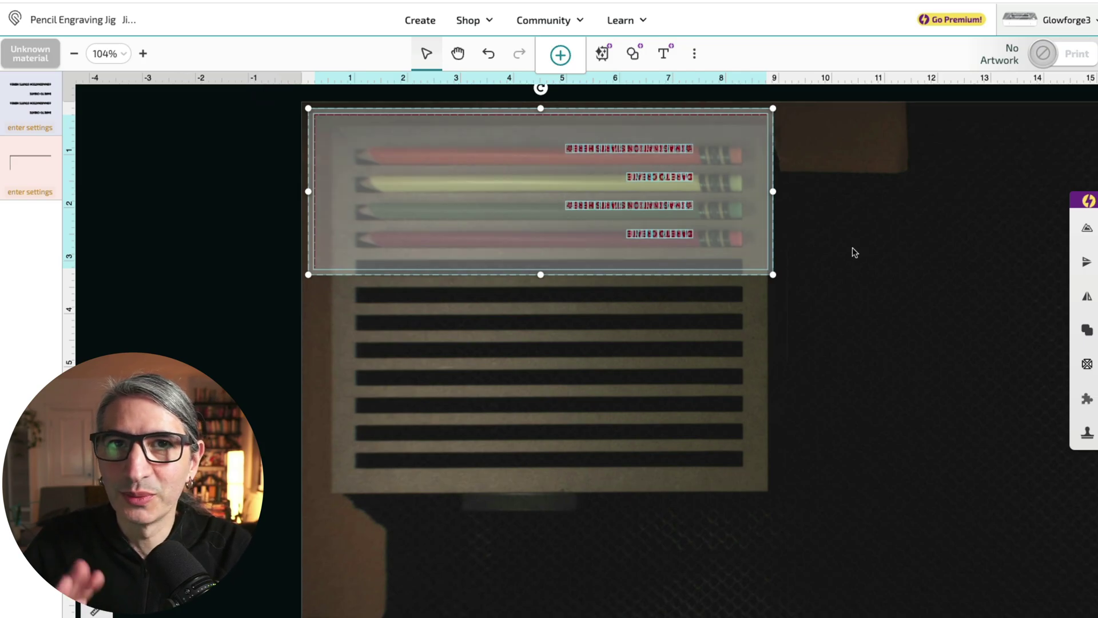
left_click(852, 250)
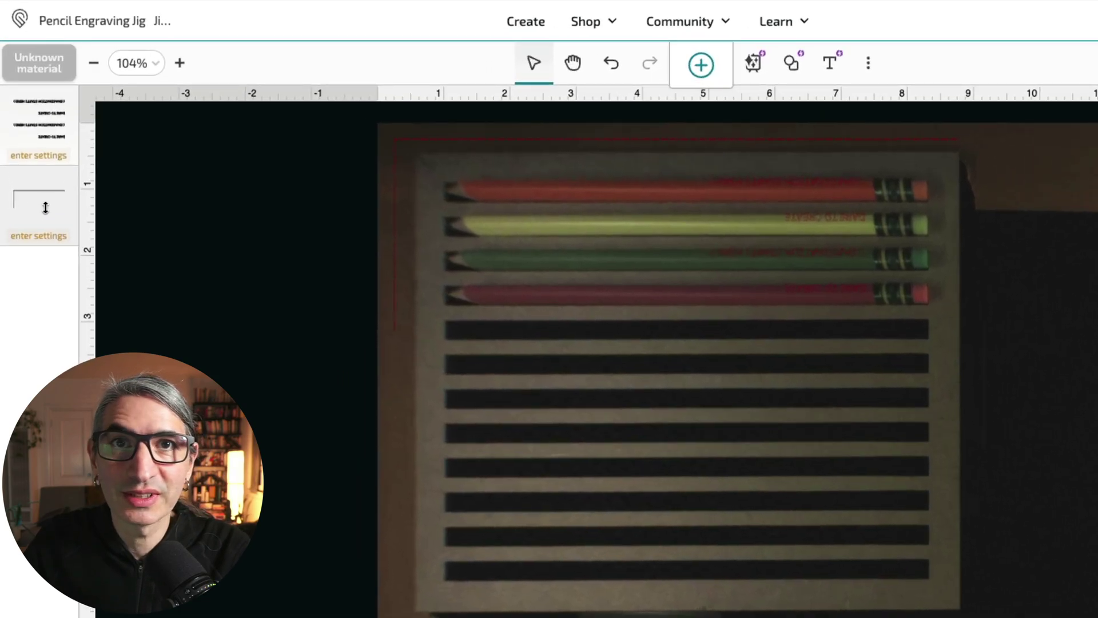
left_click(45, 208)
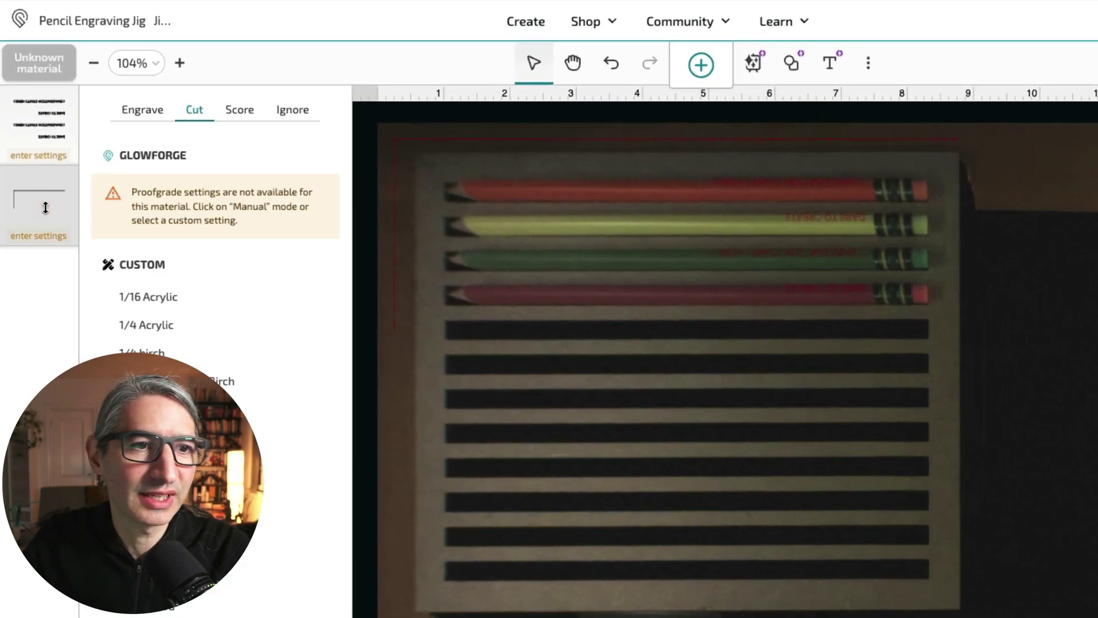
Ignore the outline layer, engrave text with Pencil Engrave (1000 speed, 40 power, 340 LPI), and print.
left_click(304, 110)
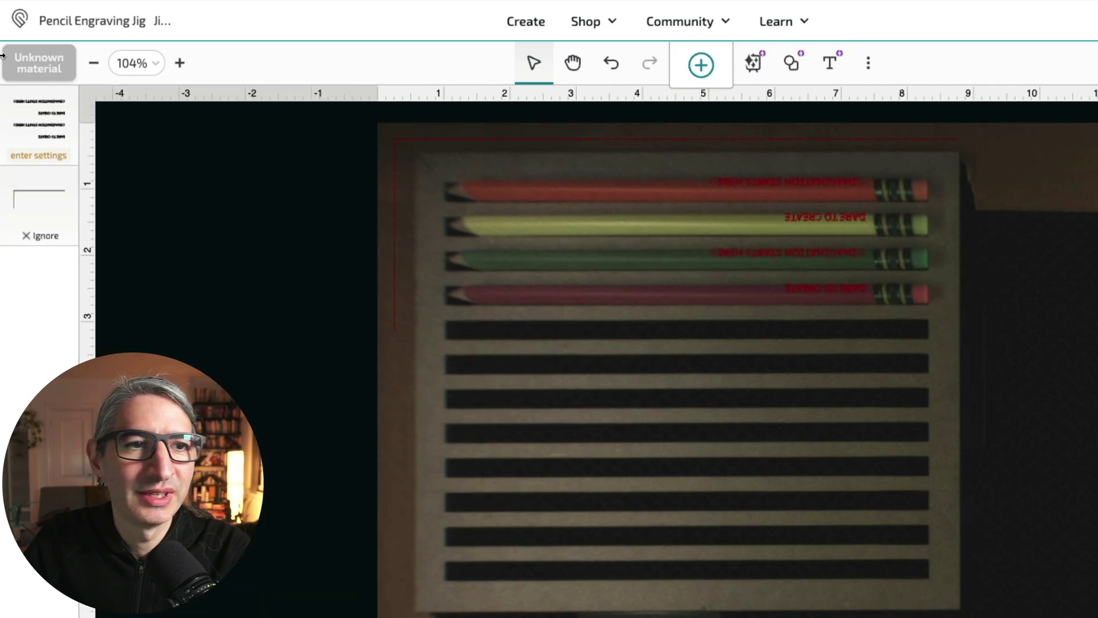
left_click(51, 150)
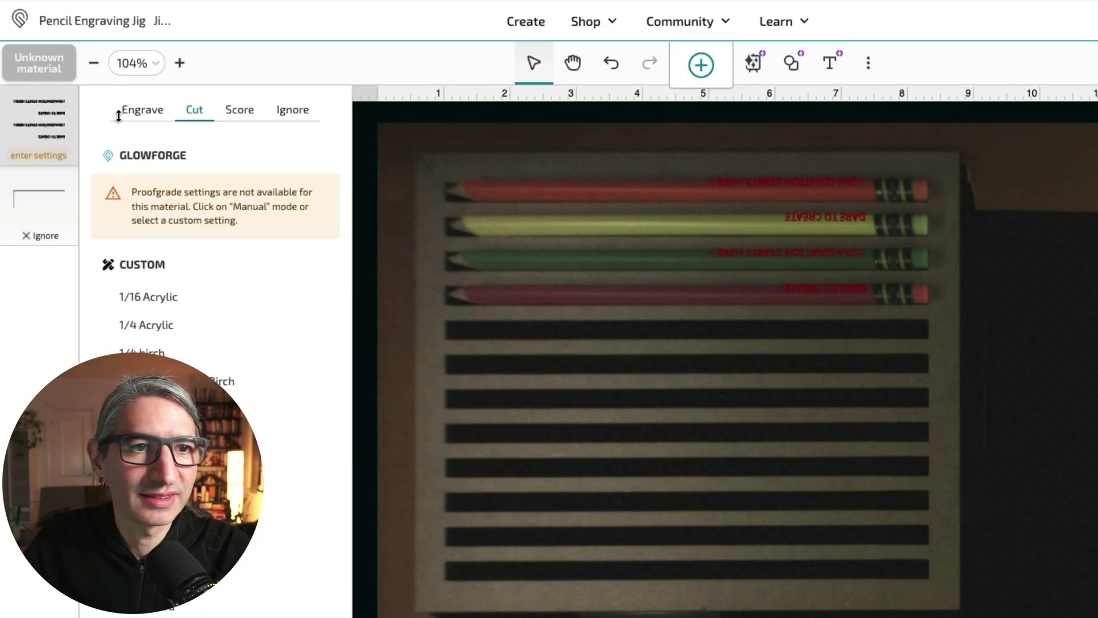
left_click(141, 109)
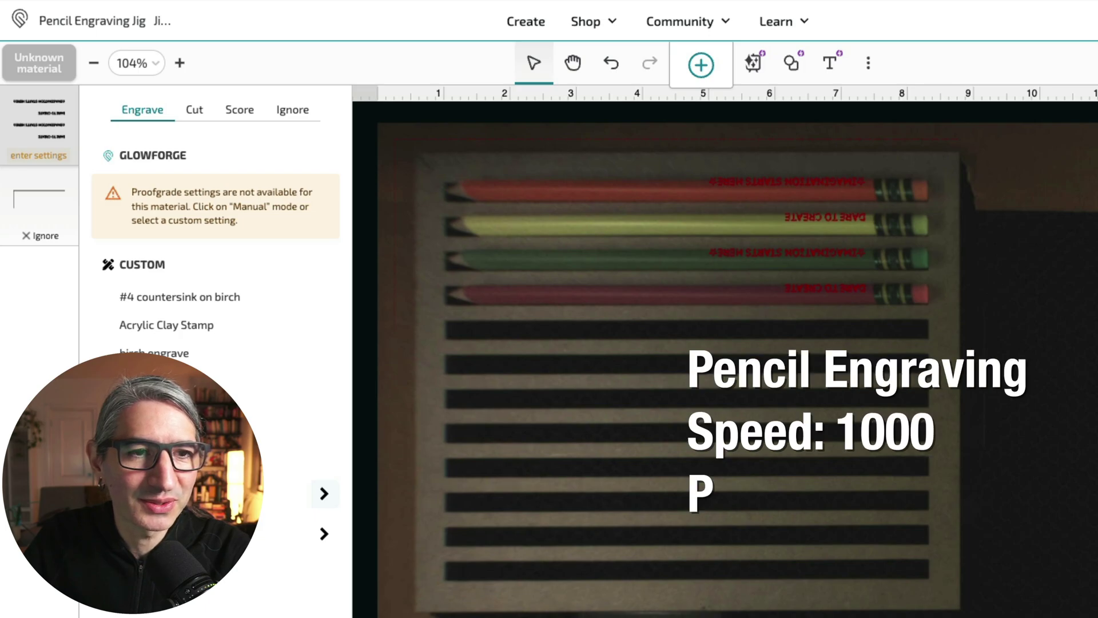
left_click(338, 496)
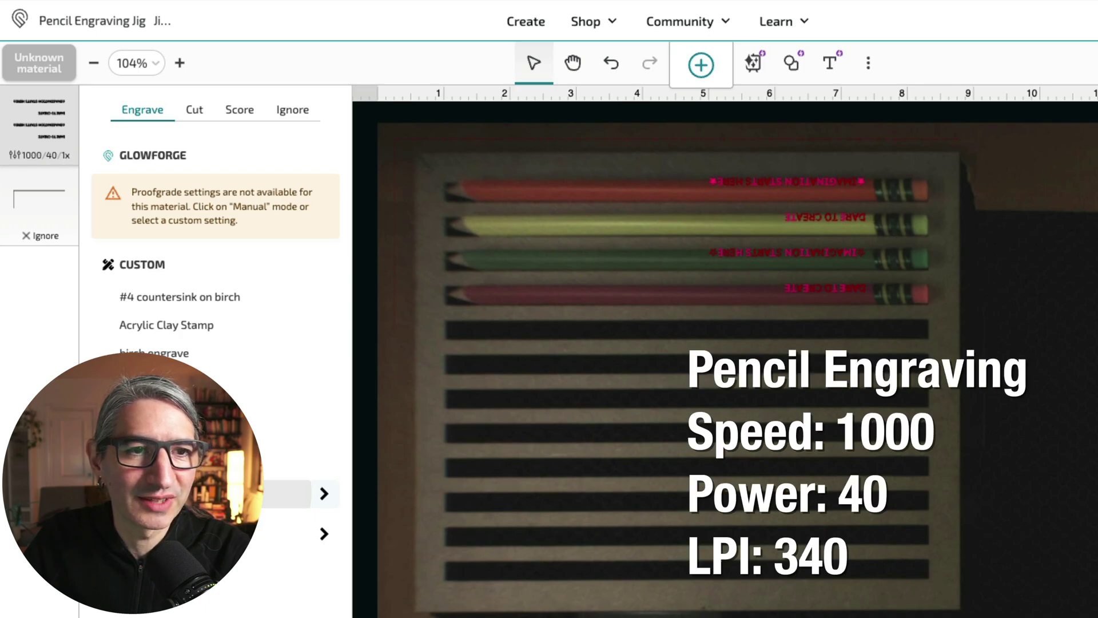
left_click(324, 495)
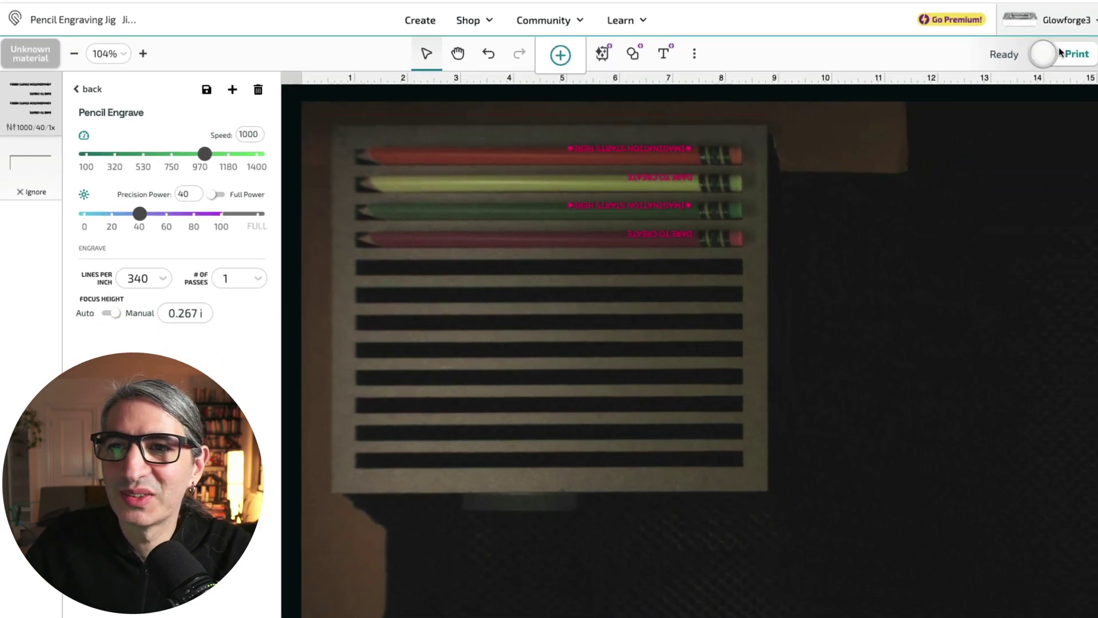
left_click(1075, 54)
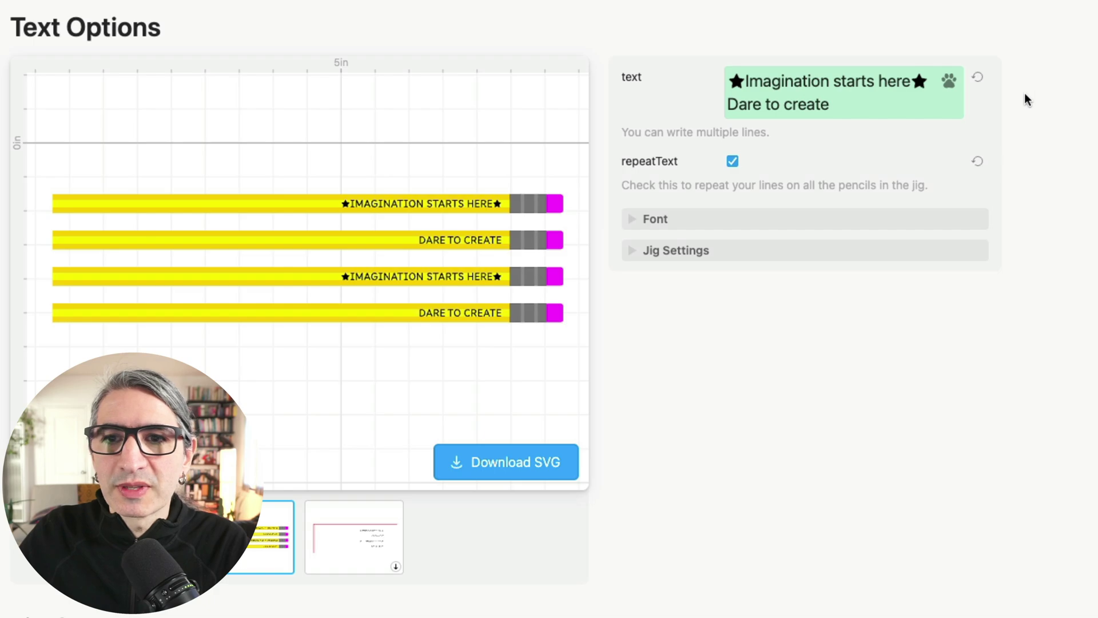
Replace the second text line with 'Pencil it in!'.
left_click_drag(836, 107, 703, 98)
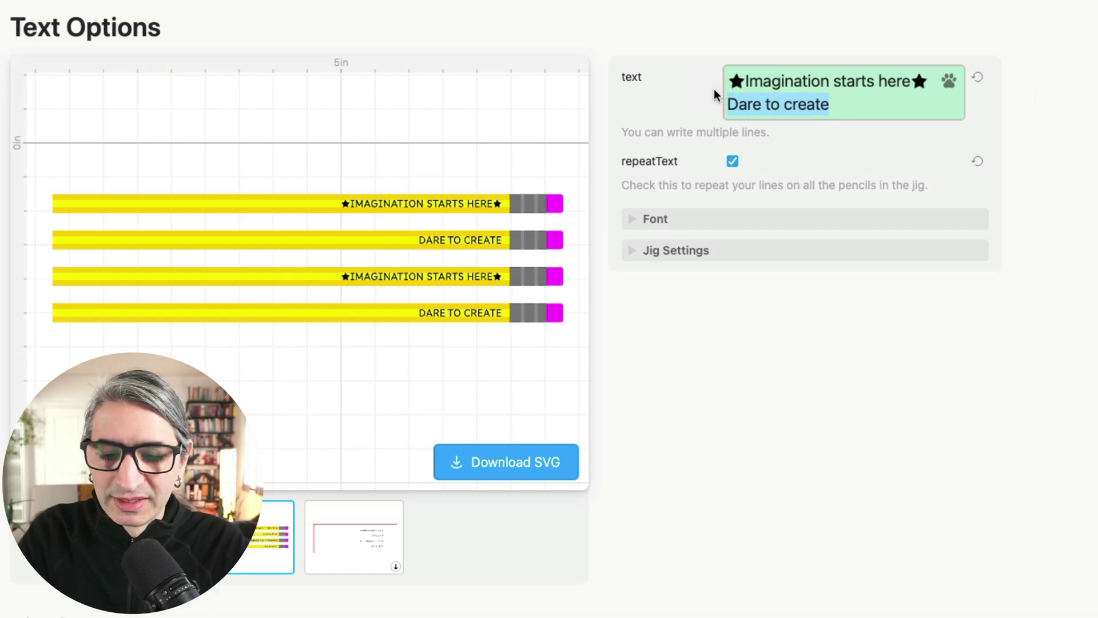
type("Pencil it")
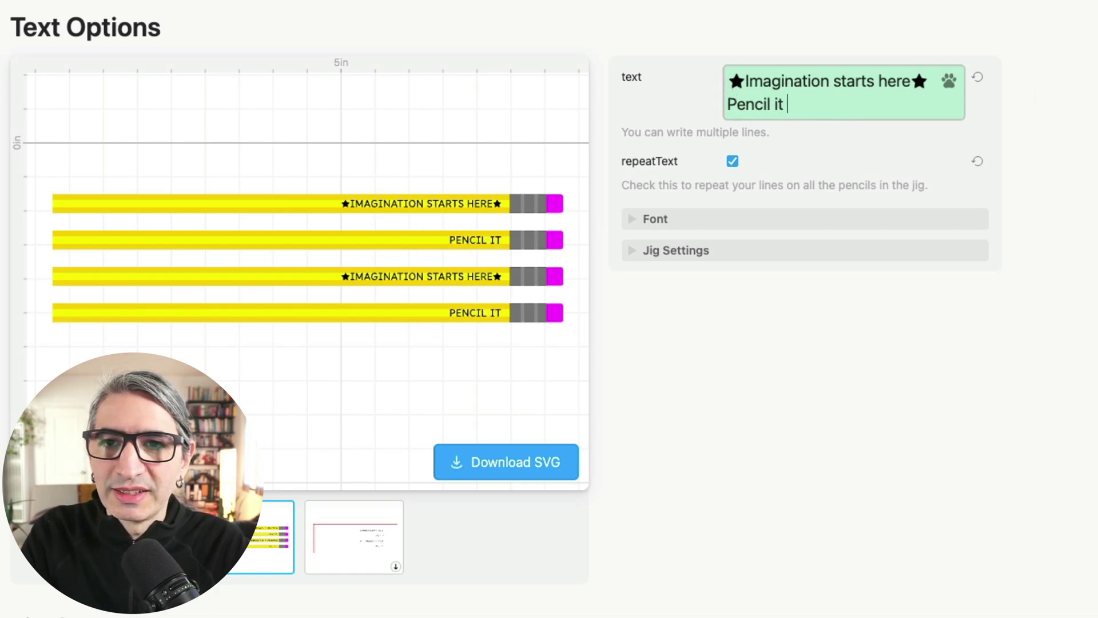
type(" in!")
left_click(1032, 218)
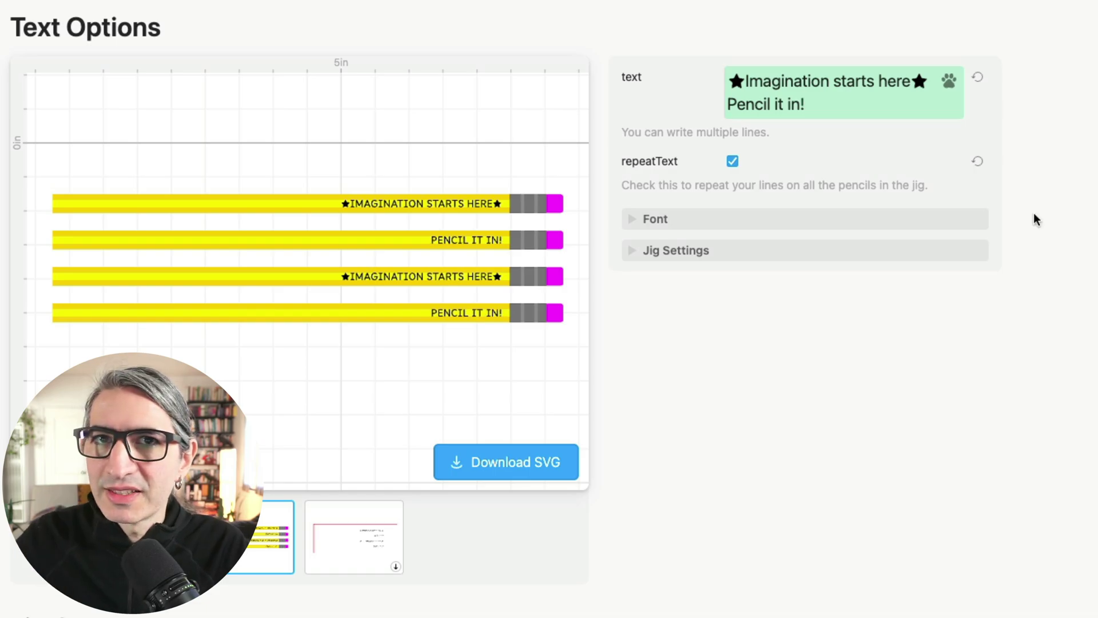
Switch the pencil font to EMS Readability (italic) and view the engraving layout.
left_click(870, 222)
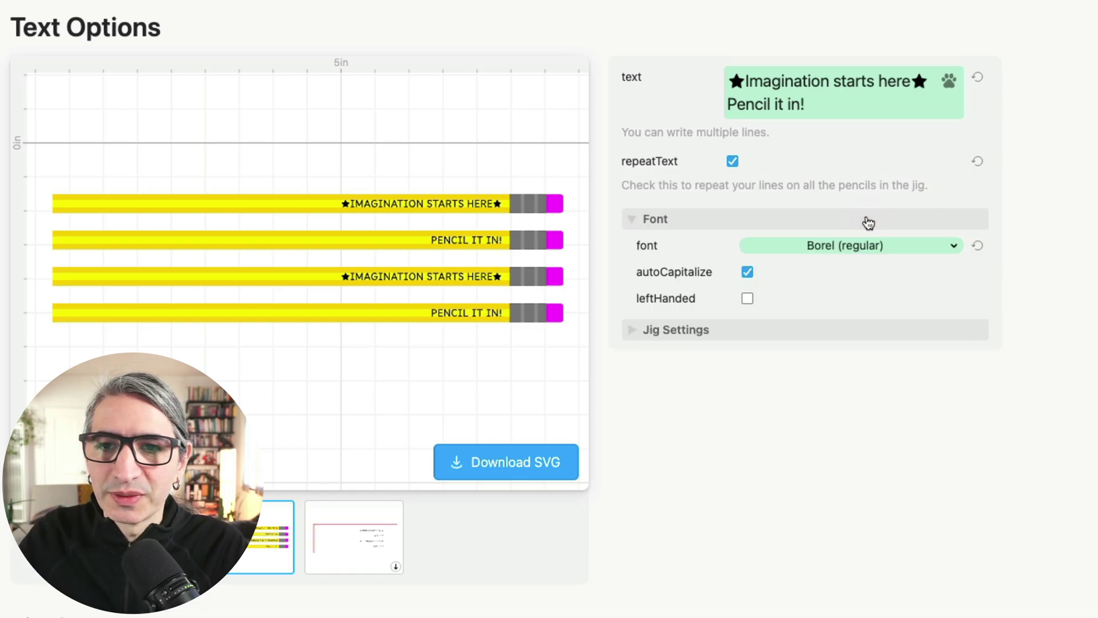
left_click(920, 251)
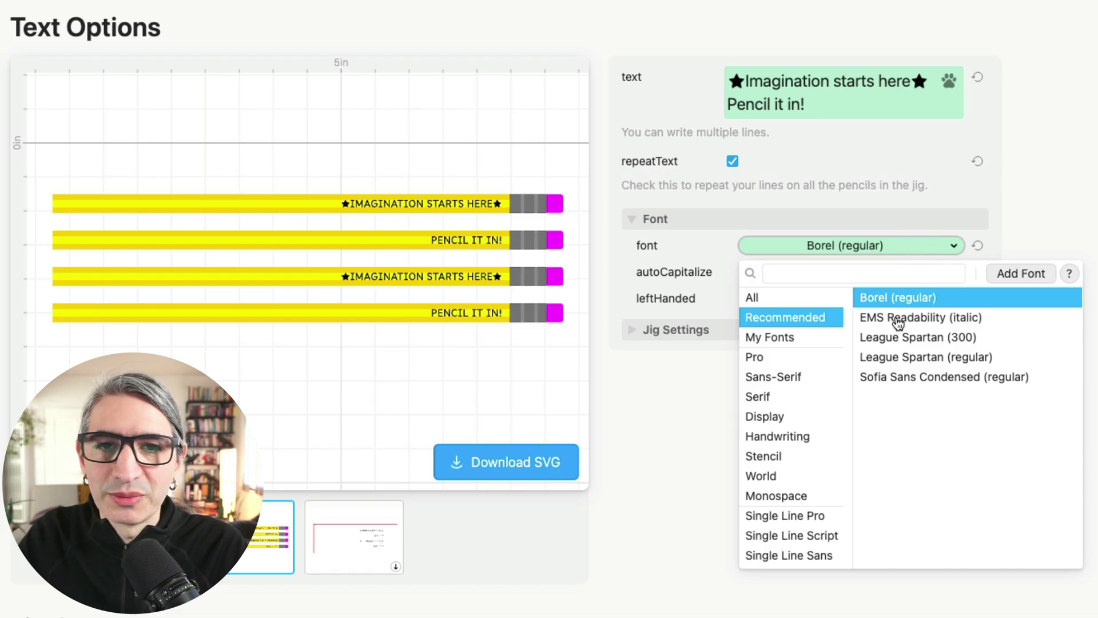
left_click(898, 321)
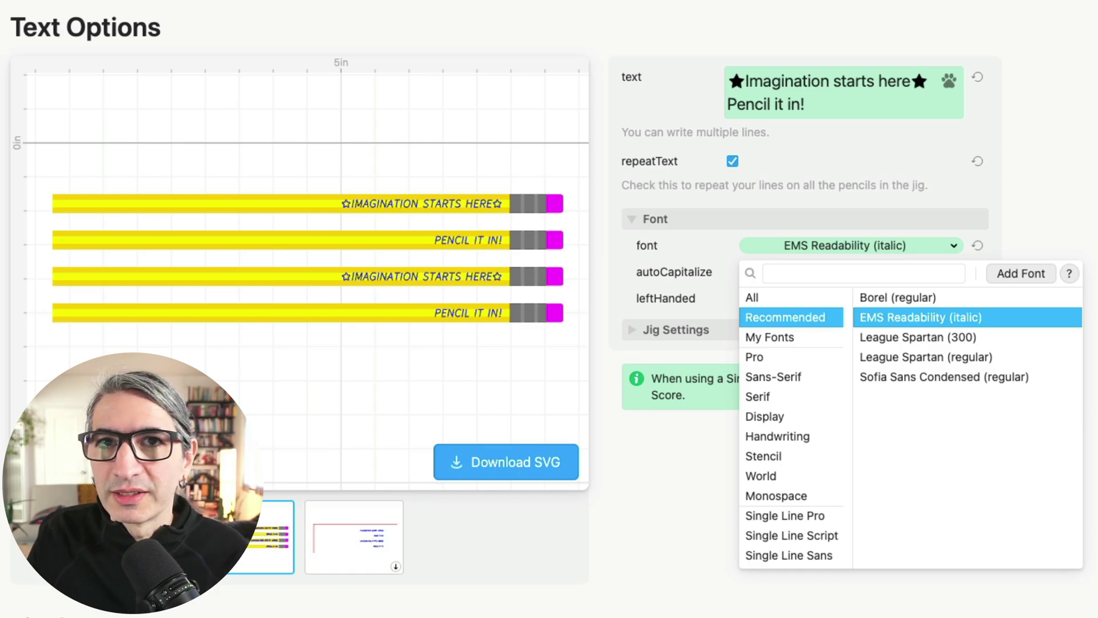
left_click(361, 542)
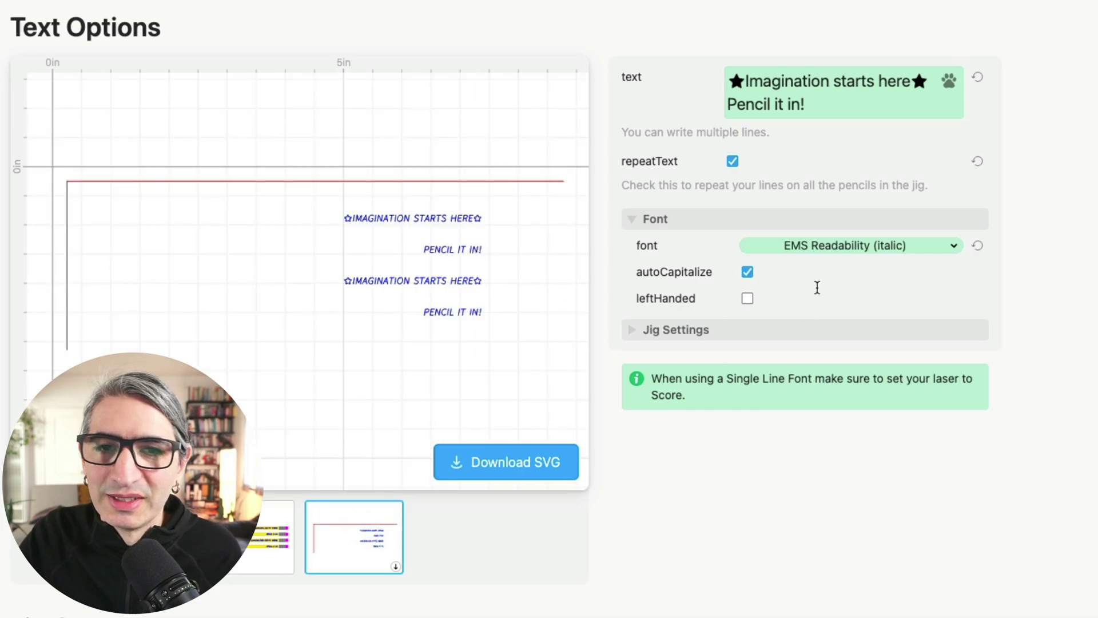
Compare Borel and Single Line Sans fonts, keeping EMS Readability in italic style.
left_click(856, 250)
left_click(901, 302)
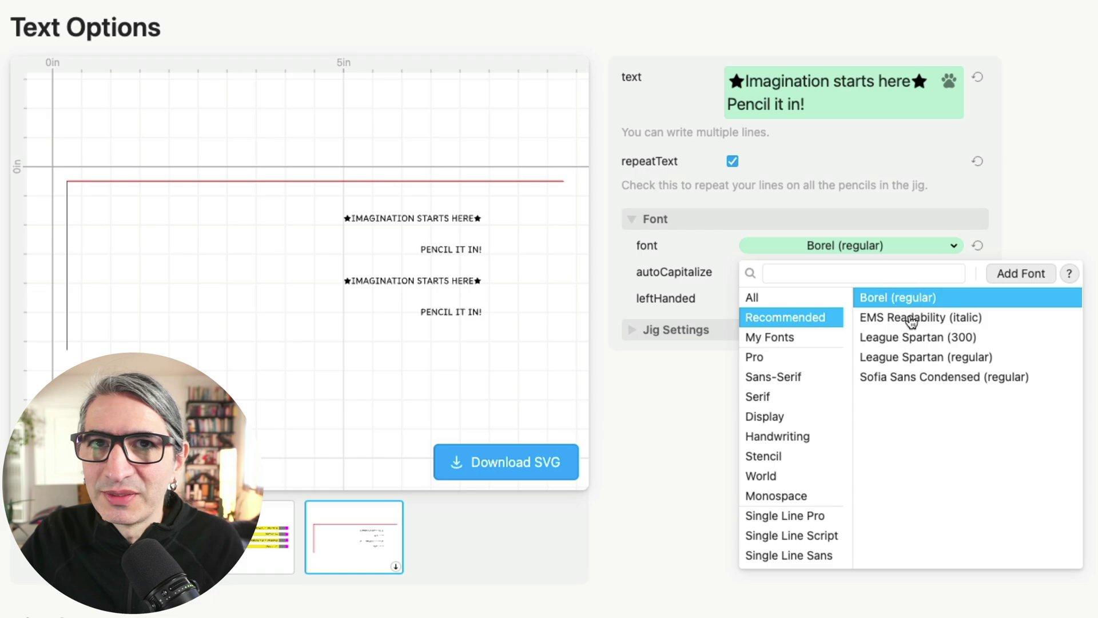
left_click(911, 321)
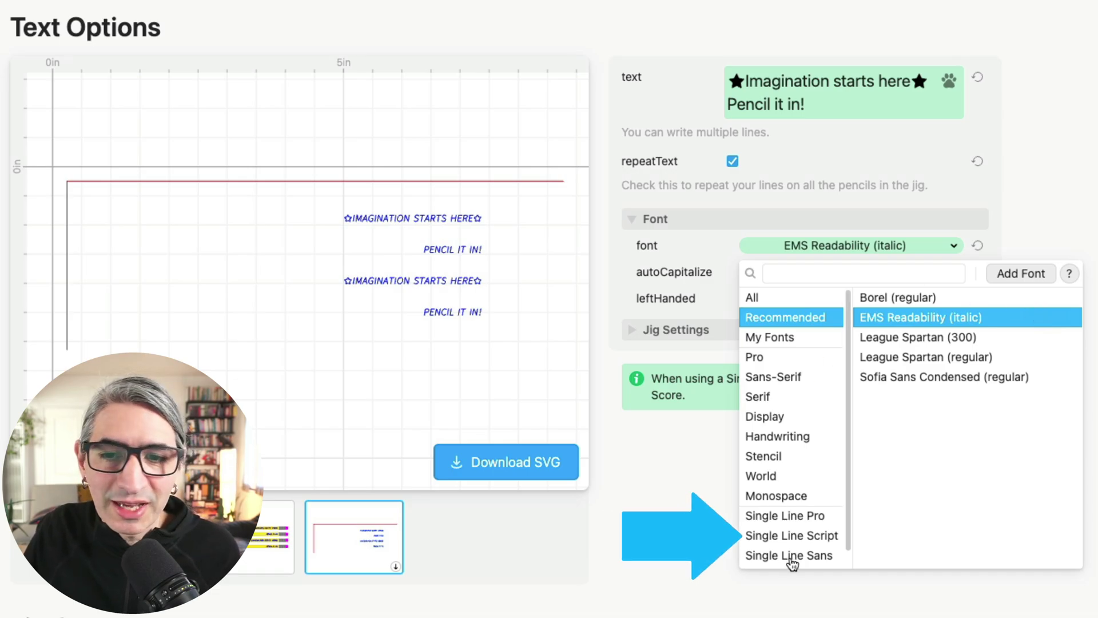
left_click(792, 557)
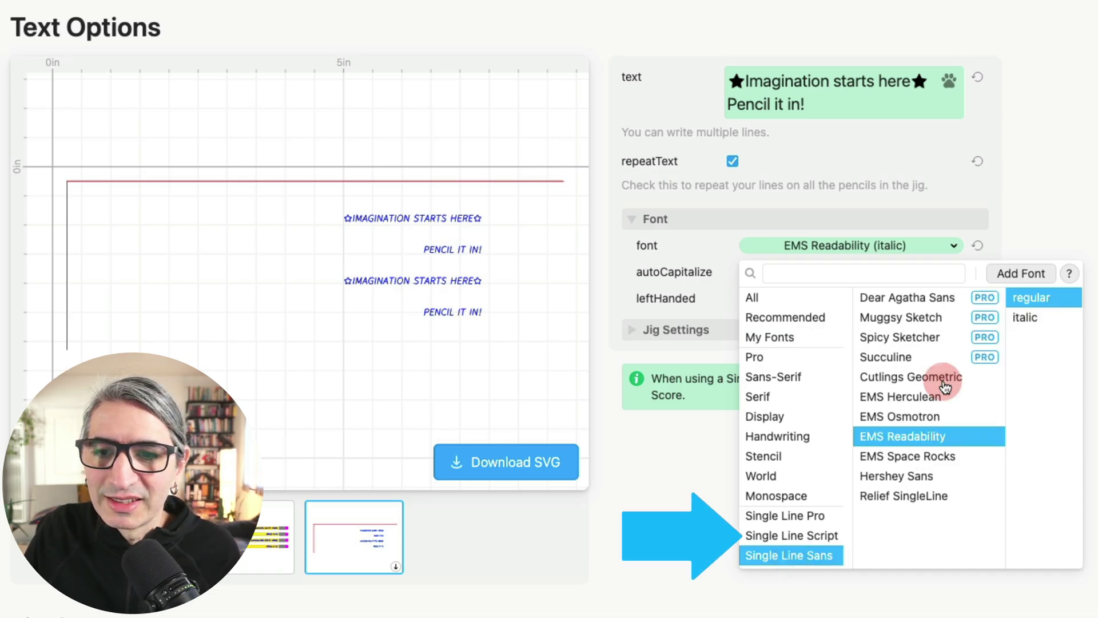
left_click(945, 383)
key("Down")
key("Down")
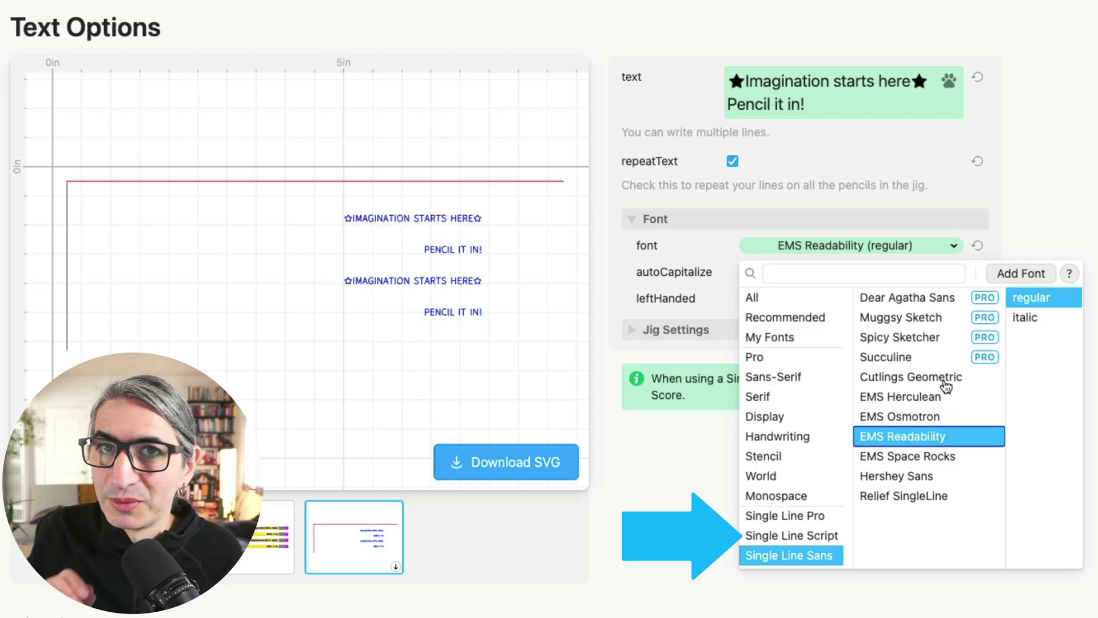
left_click(1024, 317)
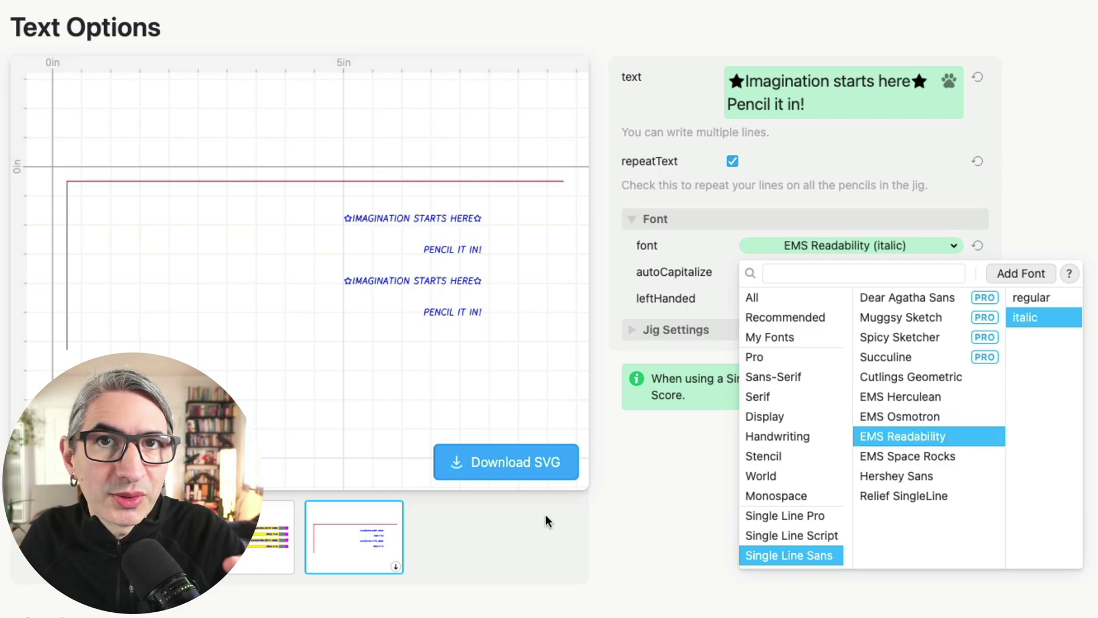
Download the italic EMS Readability pencil jig as an SVG file.
left_click(527, 464)
left_click(527, 462)
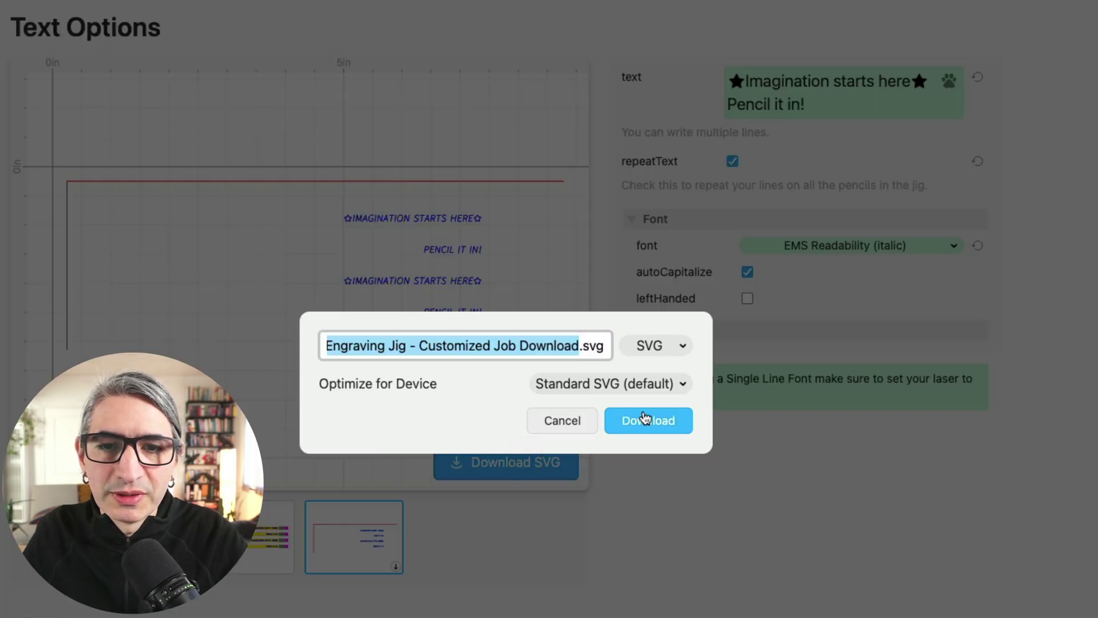
left_click(646, 419)
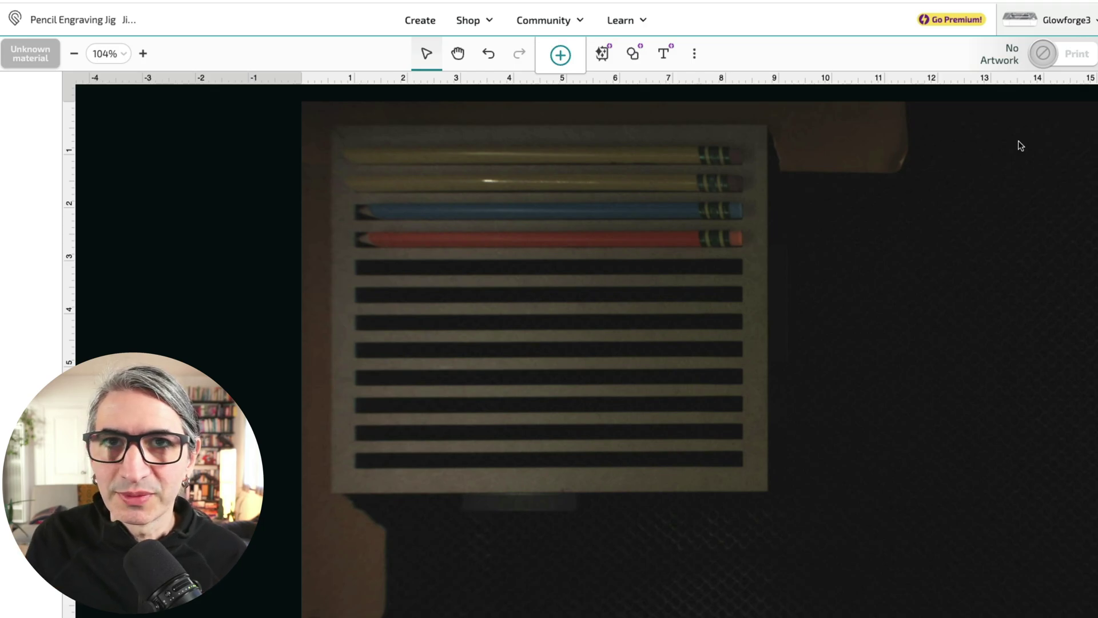
Upload the Pencil Engraving Jig SVG from Downloads so its text sits over the four pencils.
scroll(1021, 146, "up", 1)
left_click(560, 57)
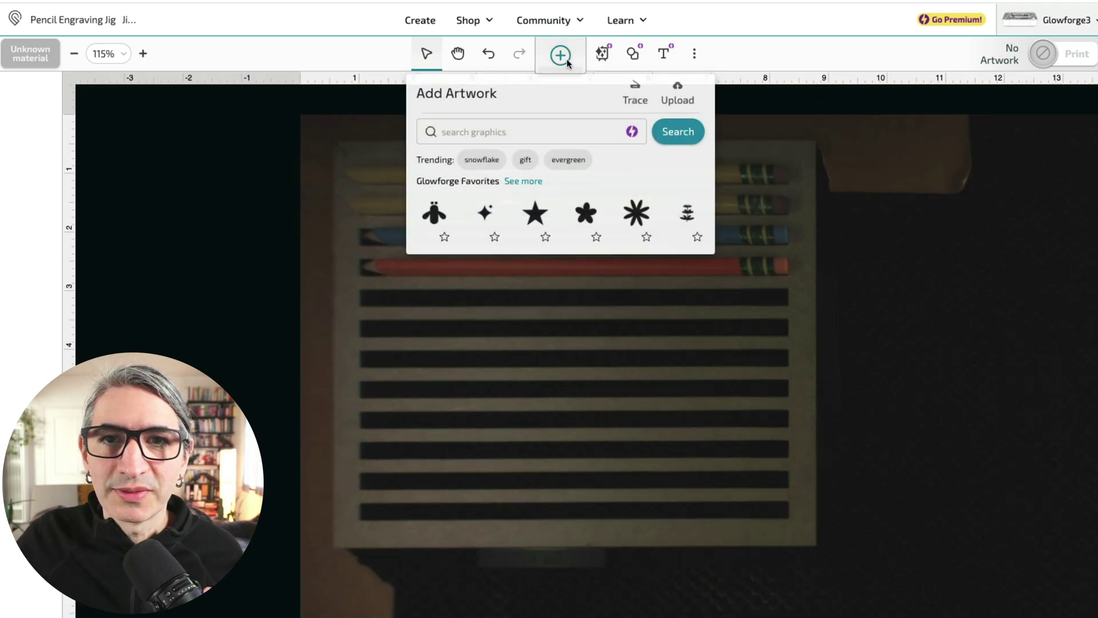
left_click(674, 101)
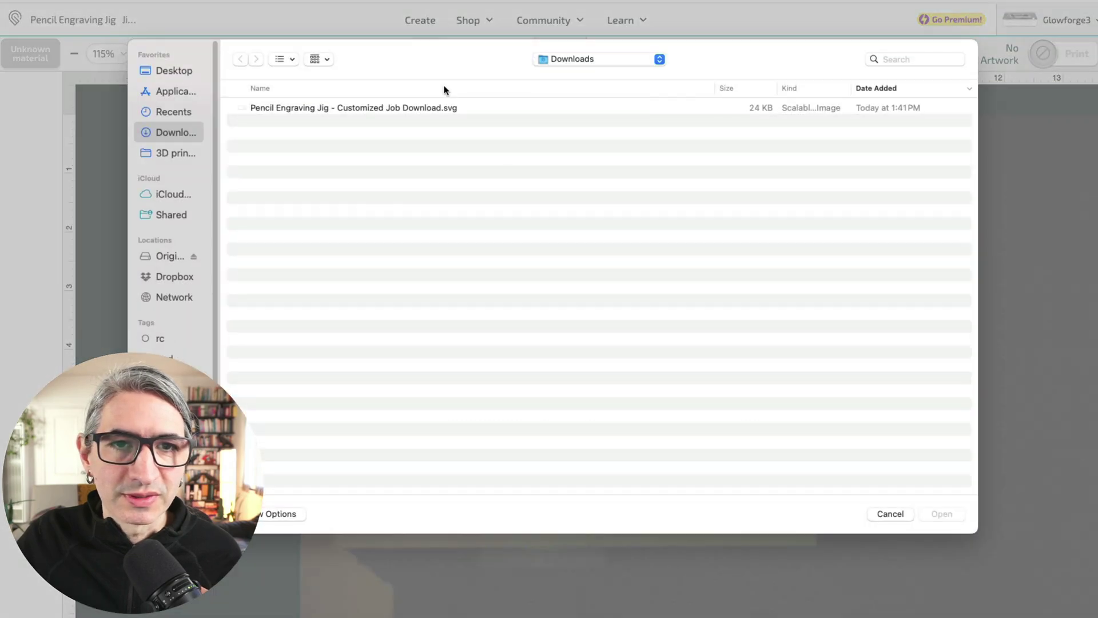
left_click(440, 107)
left_click(942, 513)
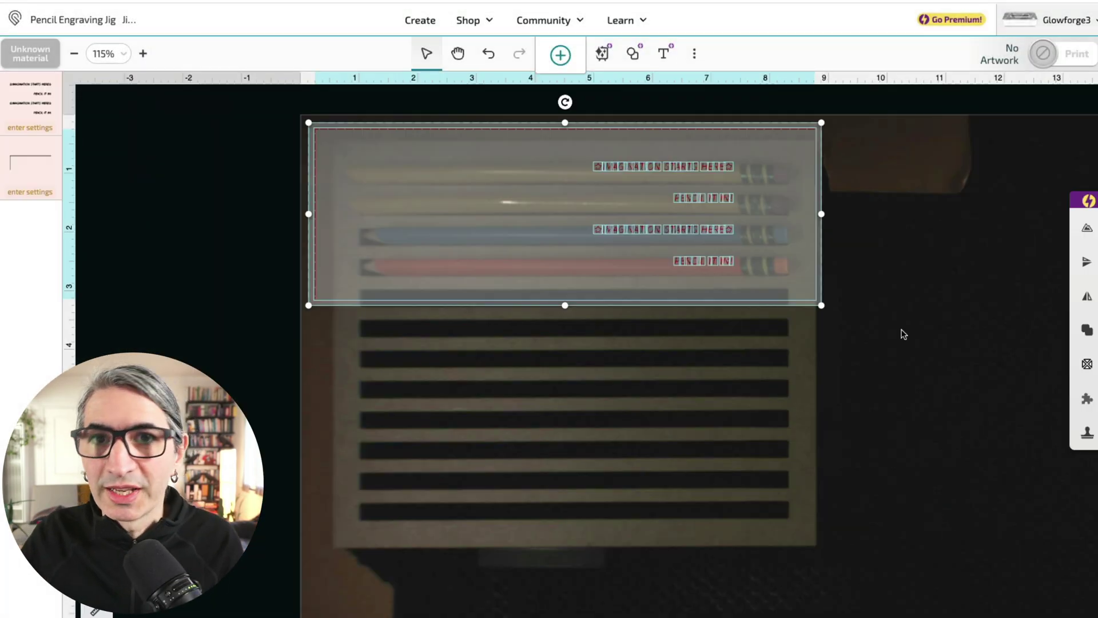
left_click(868, 320)
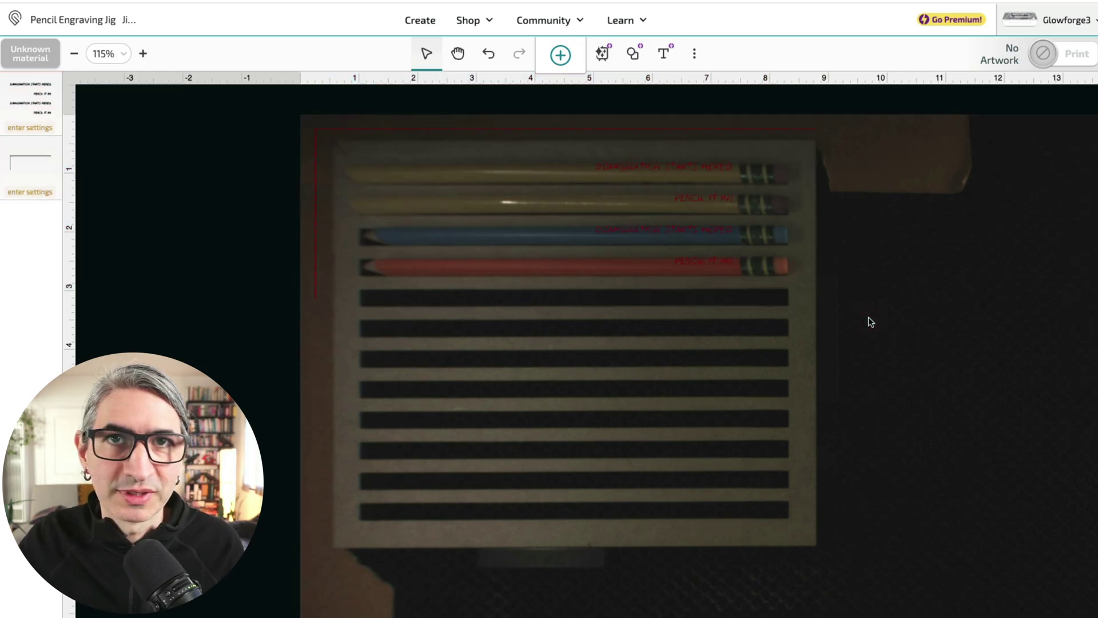
Set the corner-cut step to Ignore and the pencil text to a custom Score at speed 150, power 1.
left_click(29, 174)
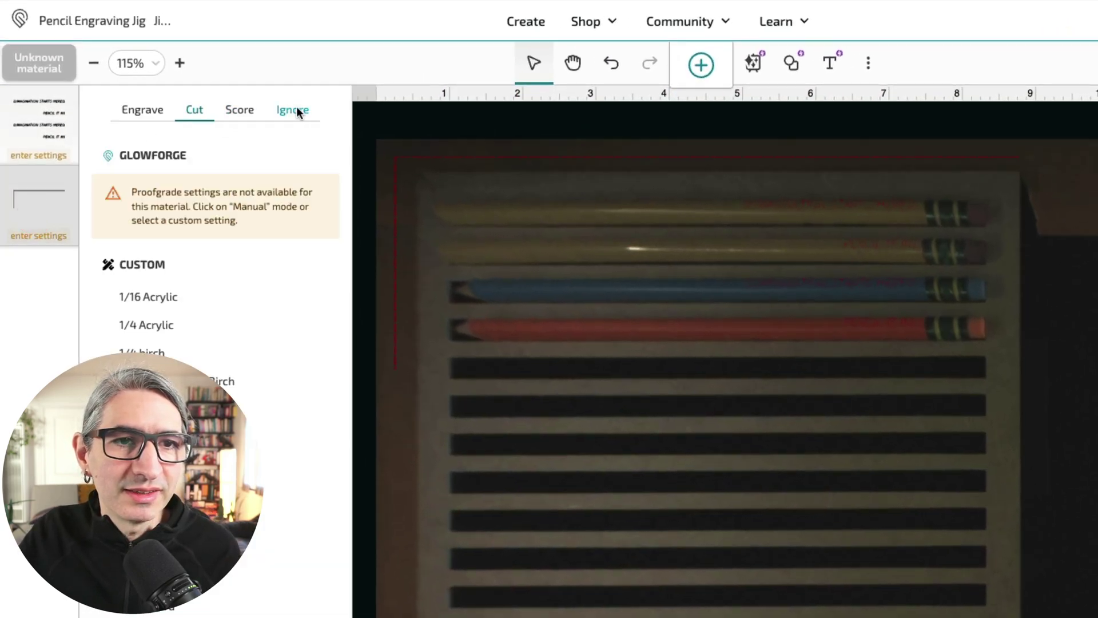
left_click(298, 111)
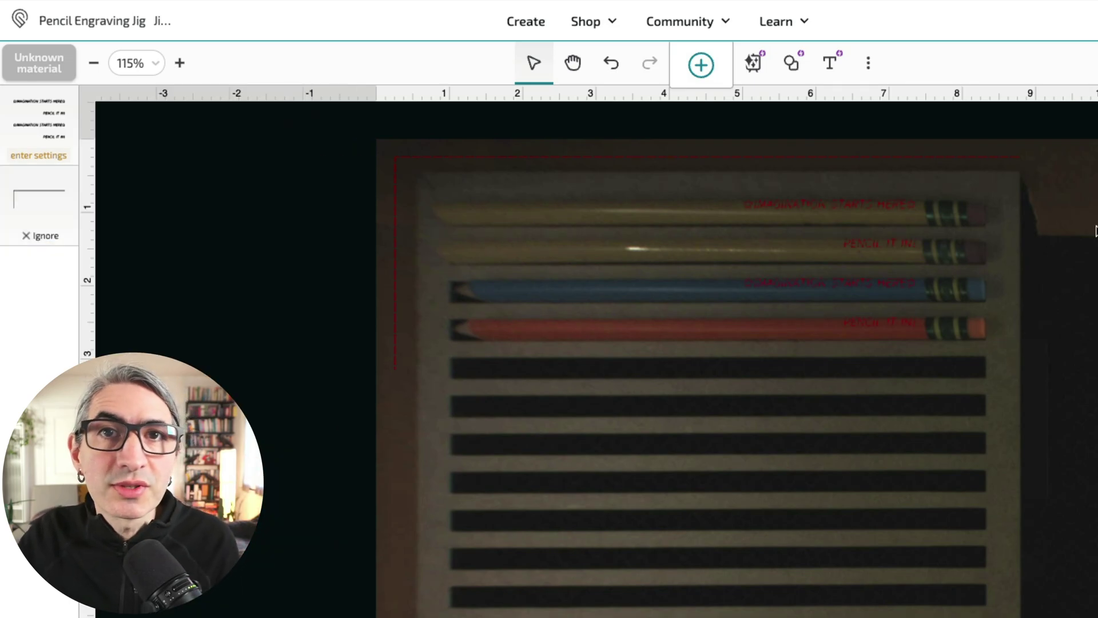
left_click(43, 128)
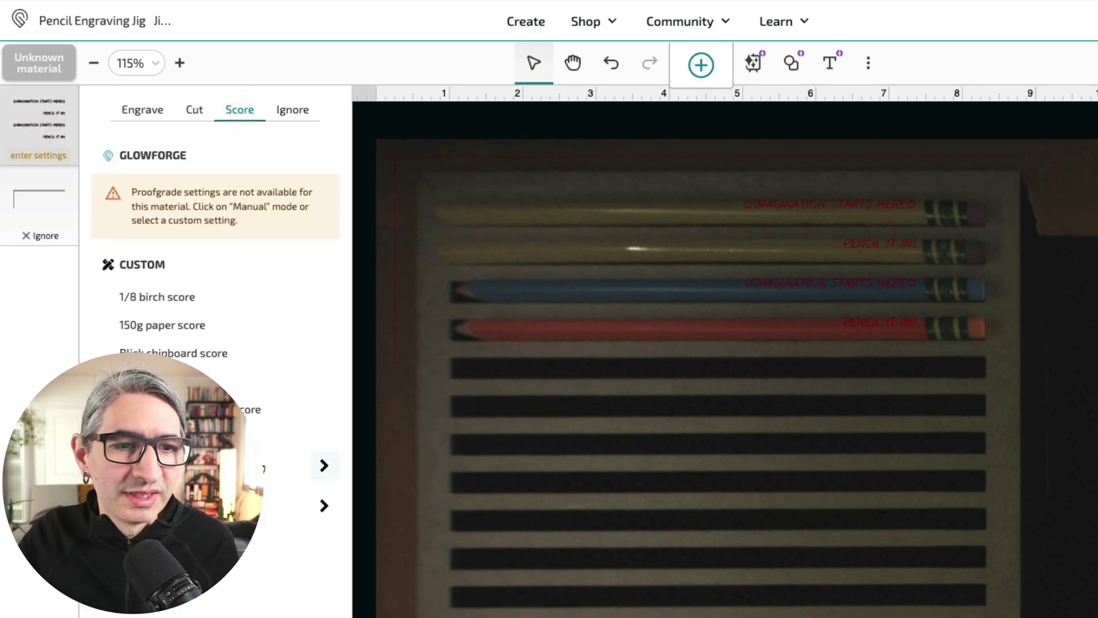
left_click(297, 505)
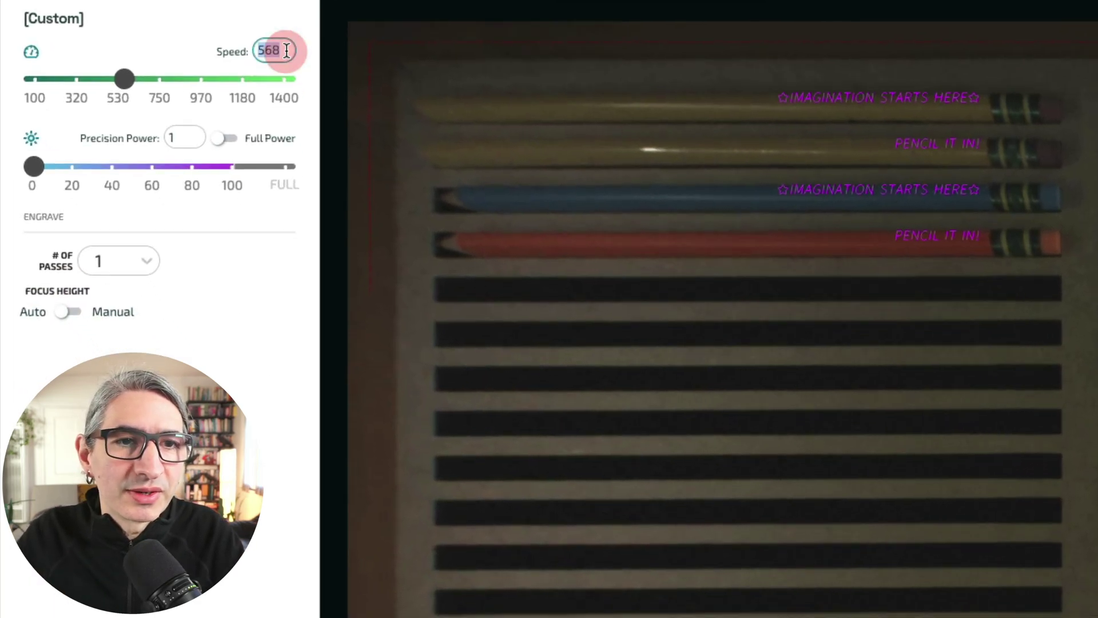
type("1")
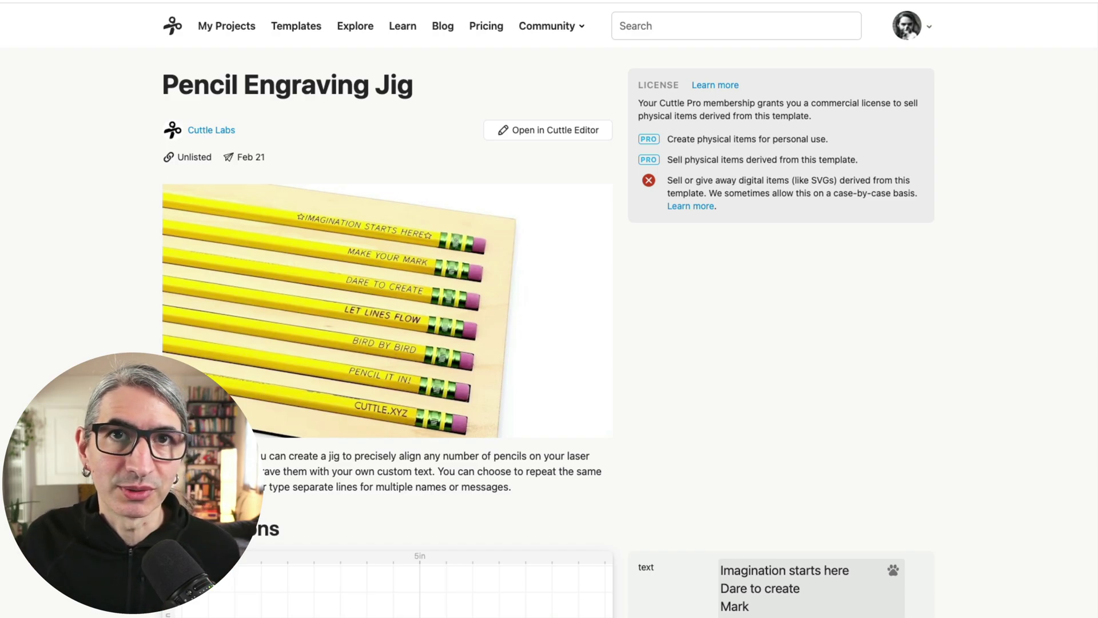
Scroll through How to Use and the engraving and scoring settings to the Materials & Supplies tested pencils list.
scroll(1023, 342, "down", 15)
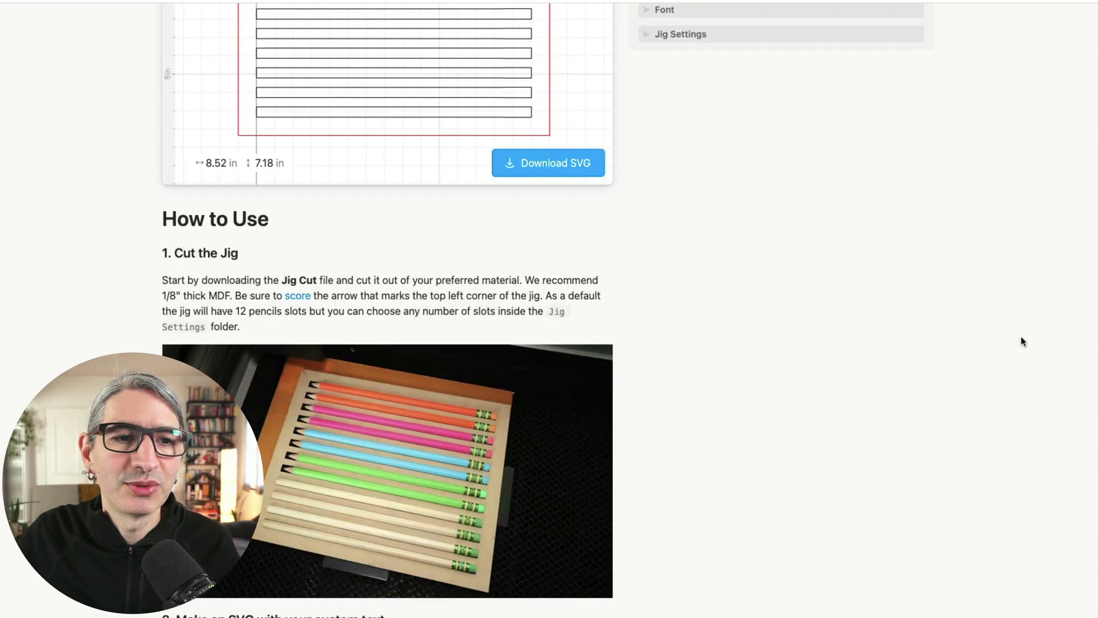
scroll(1023, 341, "down", 10)
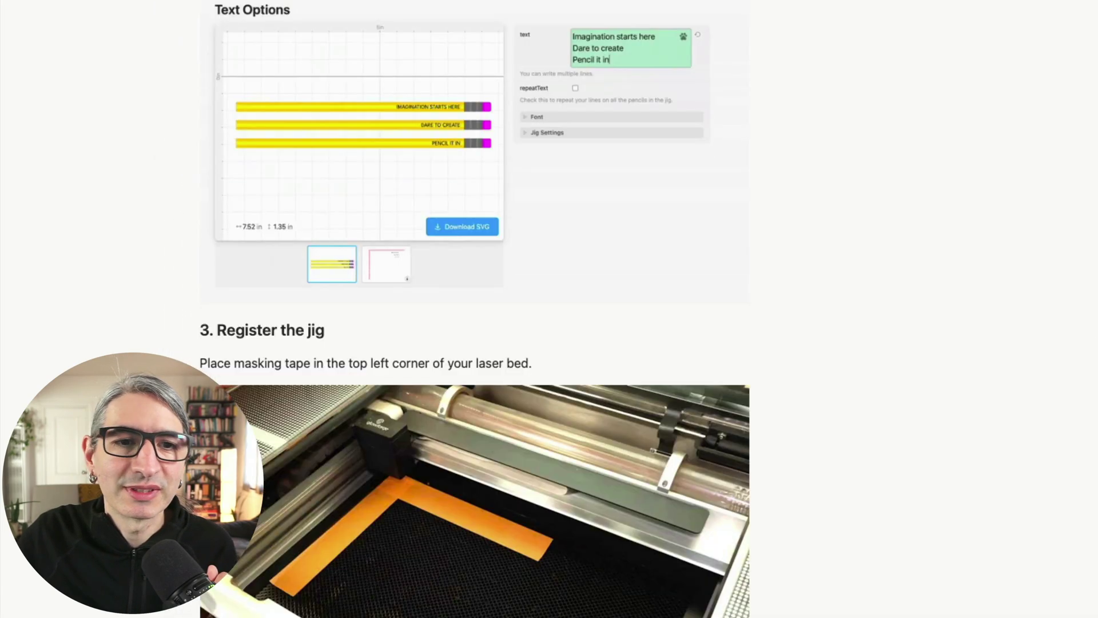
scroll(616, 613, "down", 12)
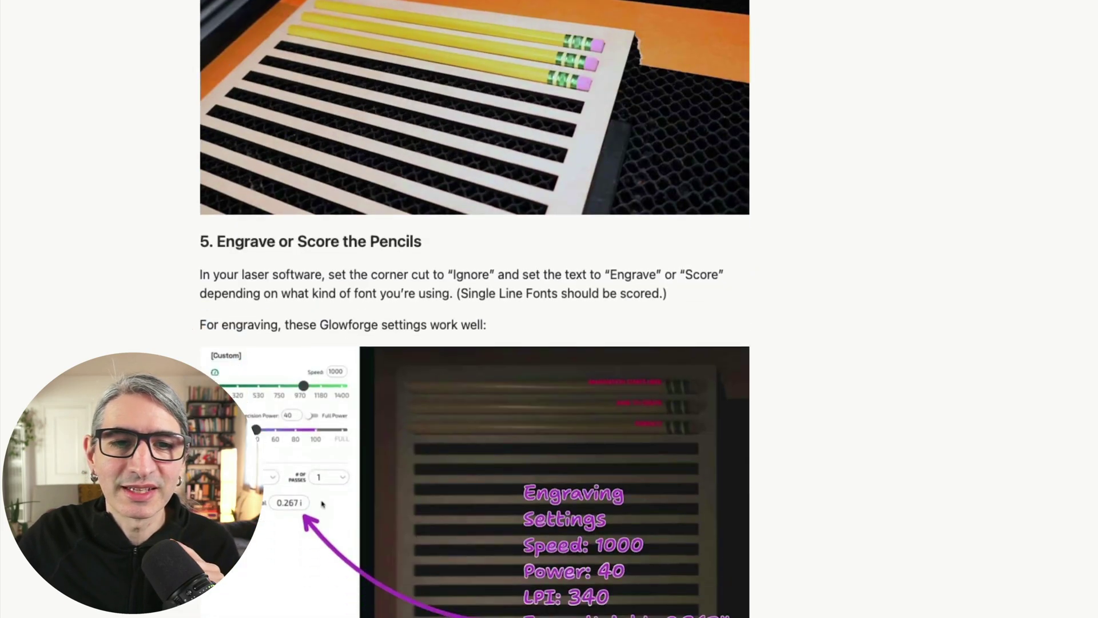
scroll(1021, 413, "down", 3)
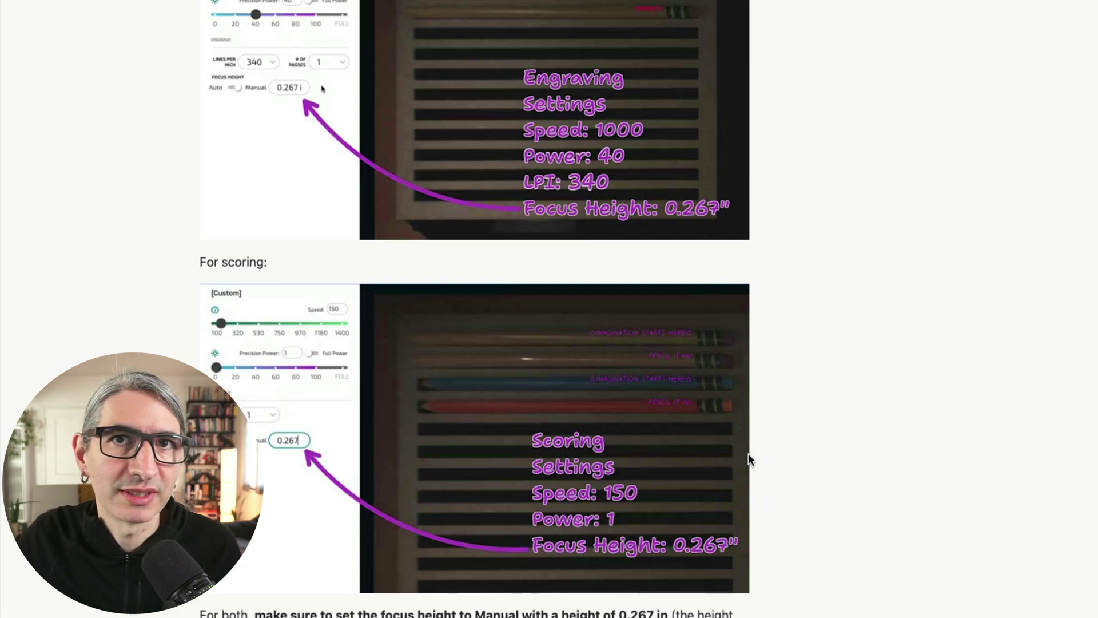
scroll(748, 458, "up", 1)
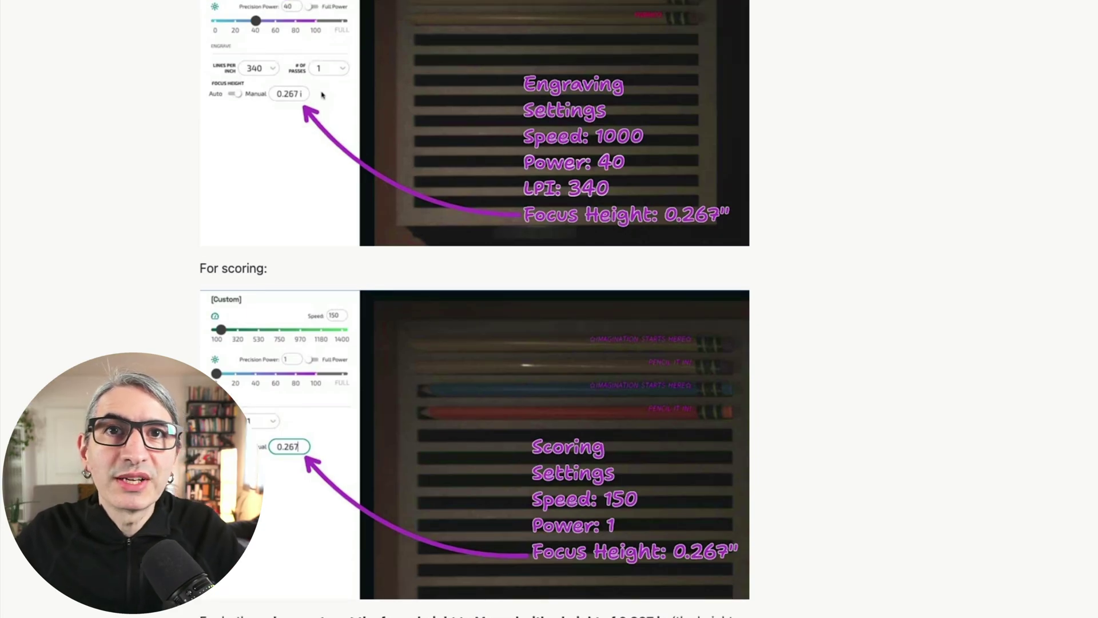
scroll(474, 309, "down", 15)
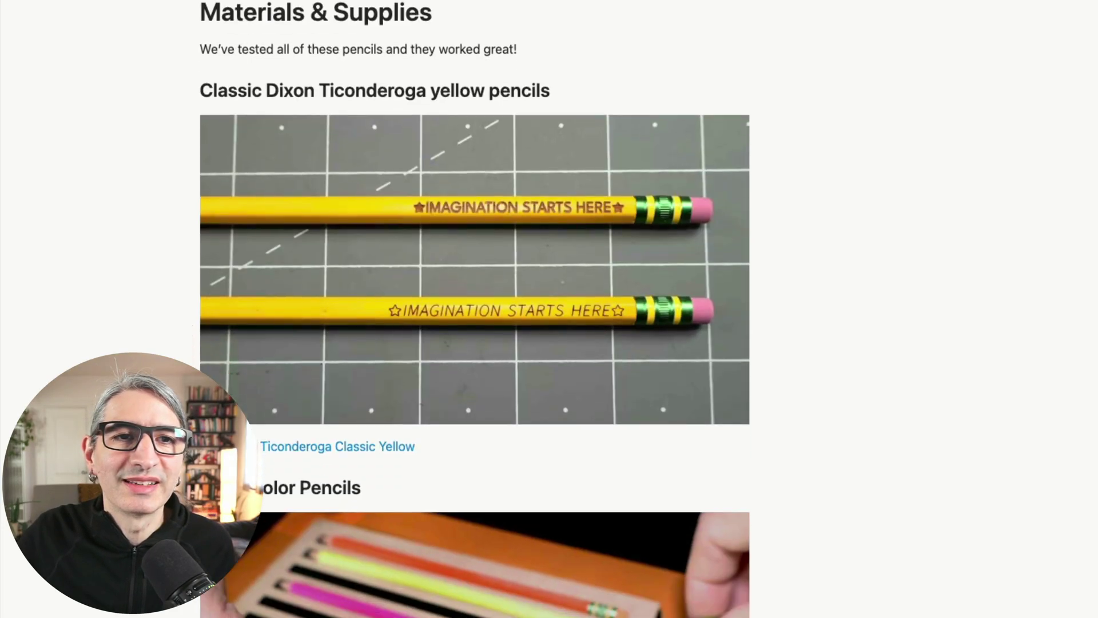
scroll(475, 308, "down", 1)
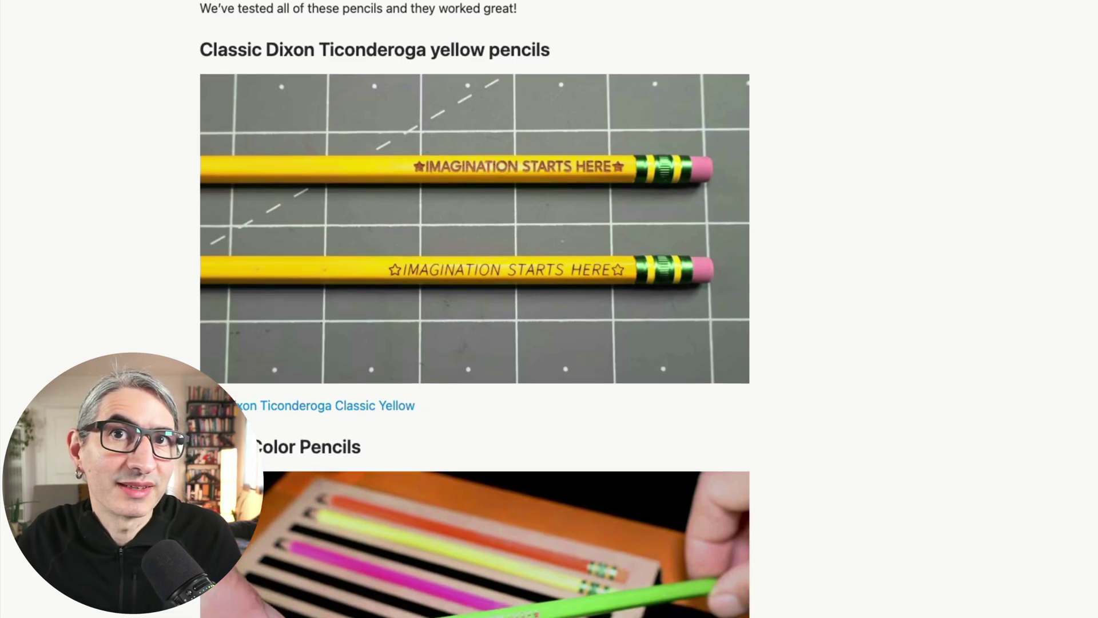